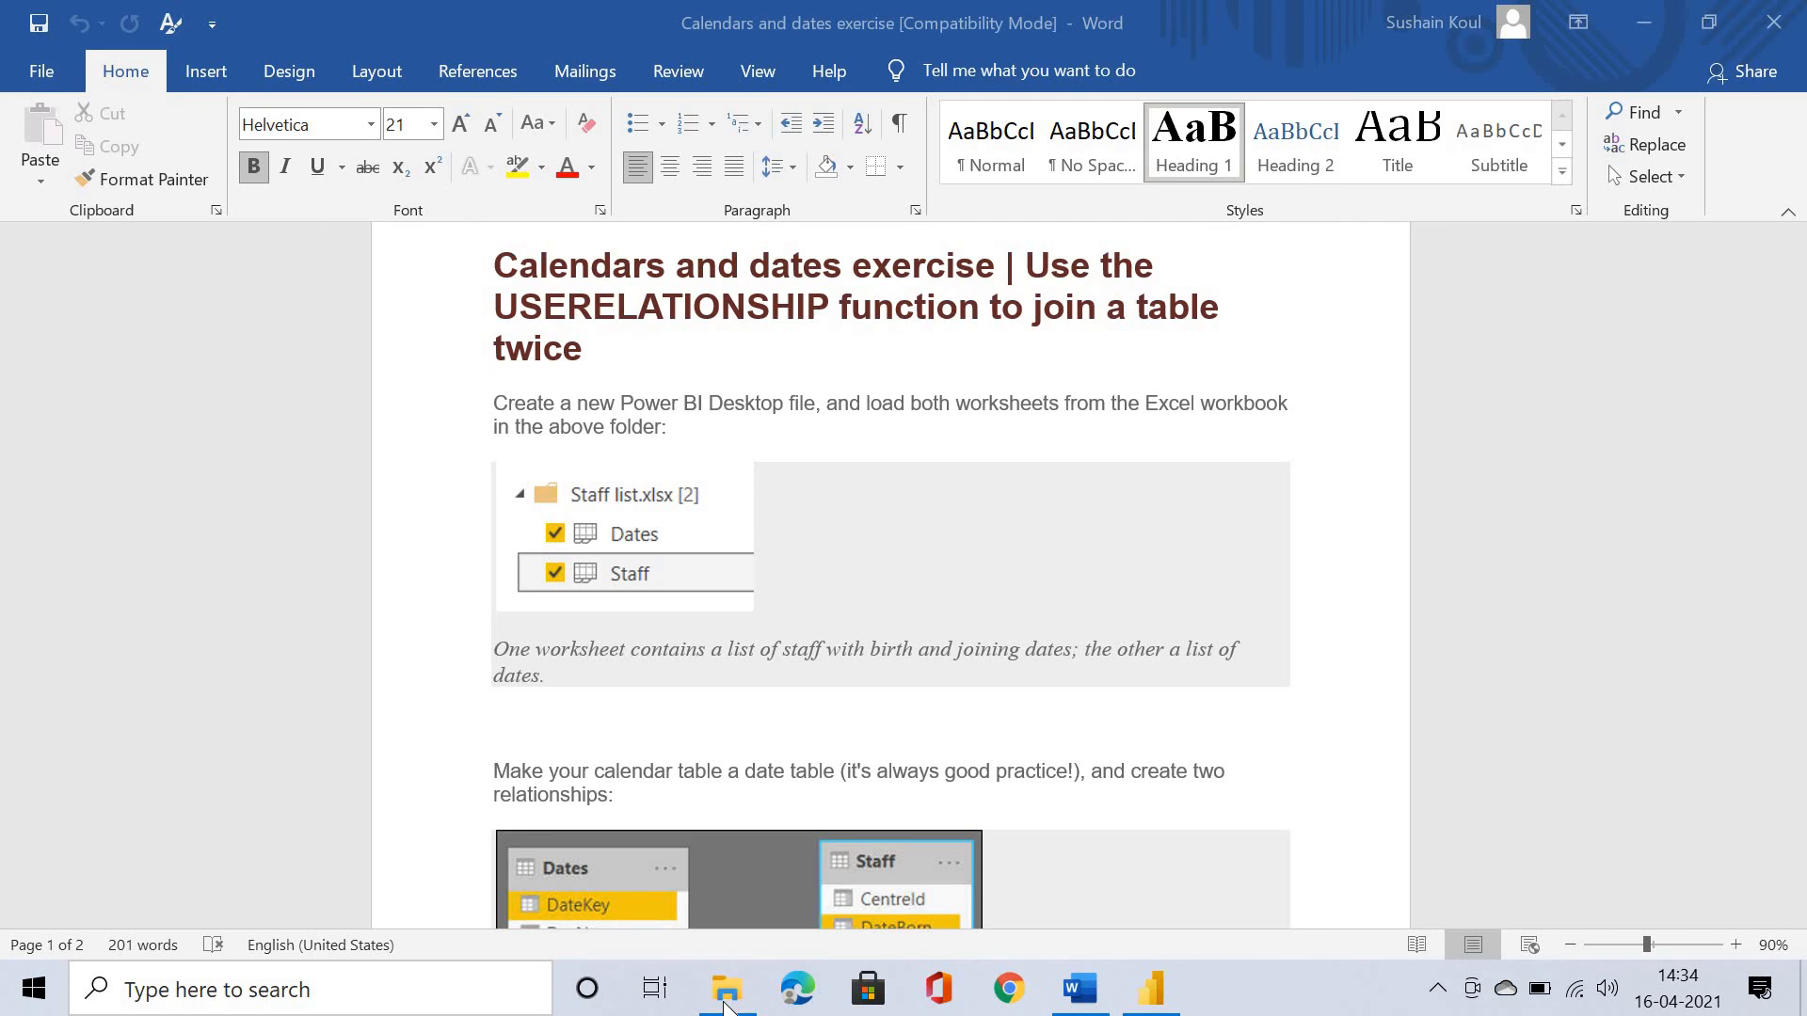
Switch to Power BI Desktop and load the Dates and Staff worksheets from the Staff list Excel workbook
left_click(727, 984)
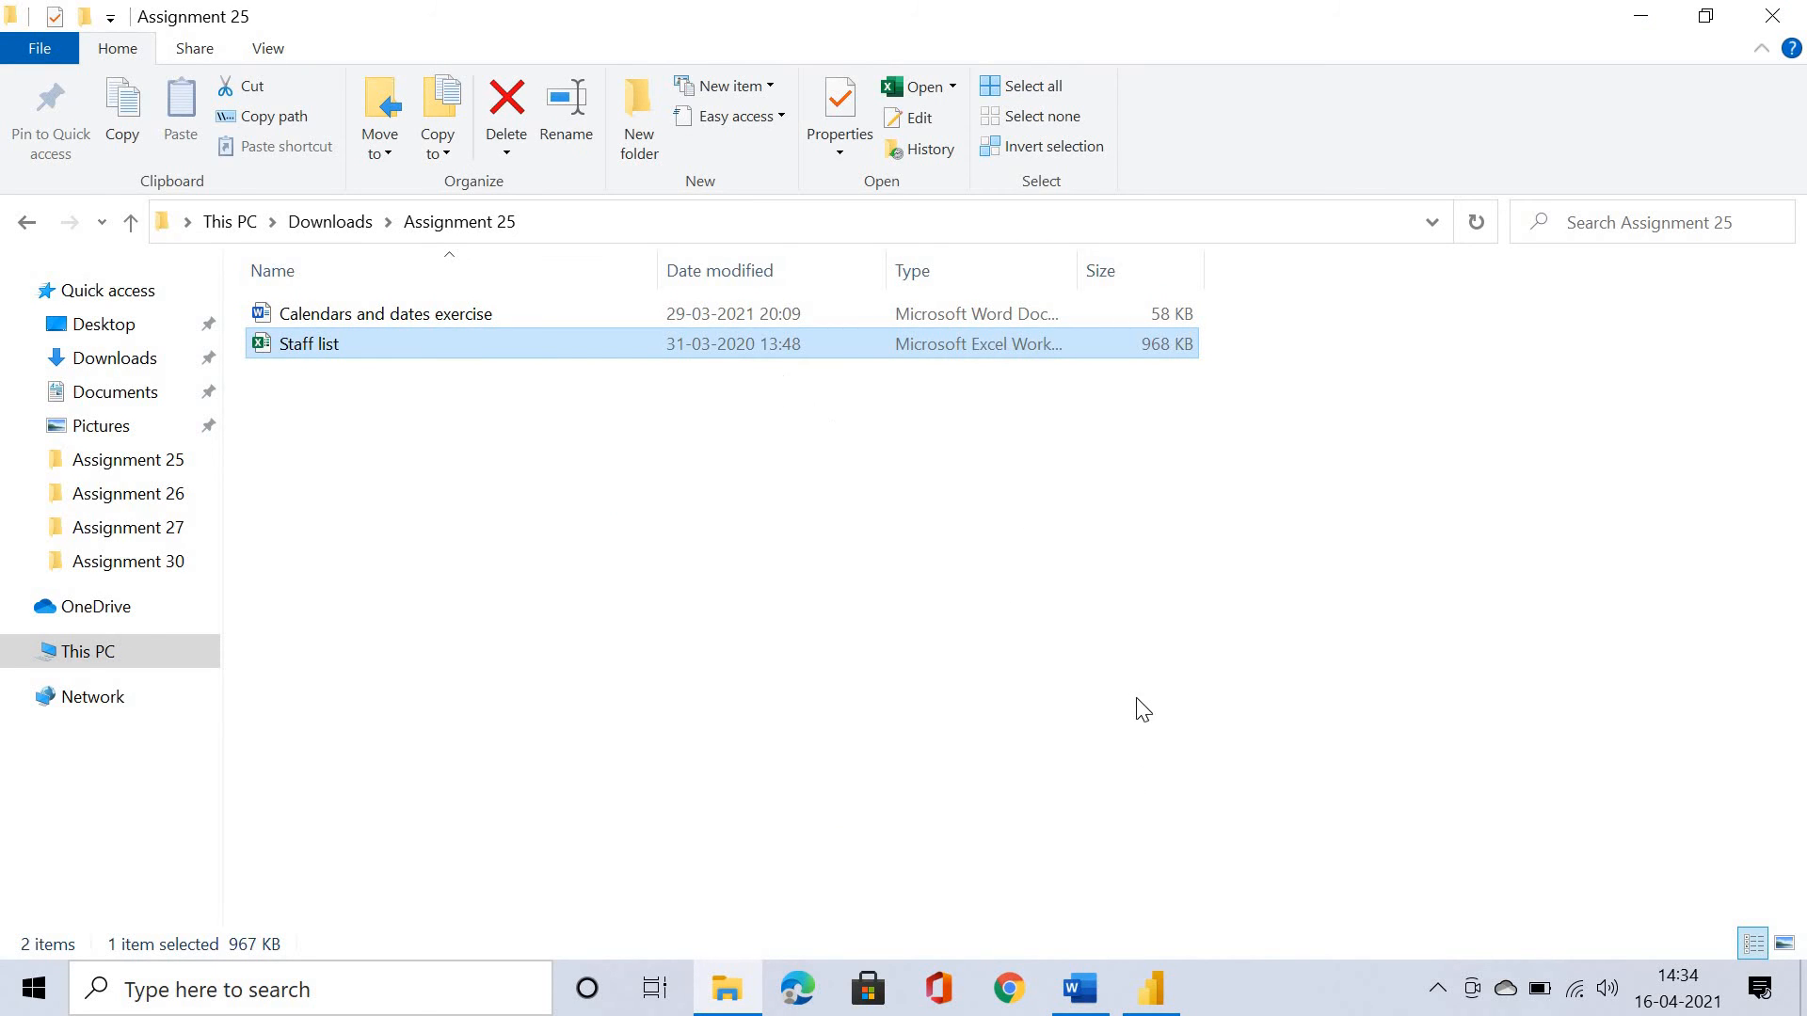
left_click(1174, 991)
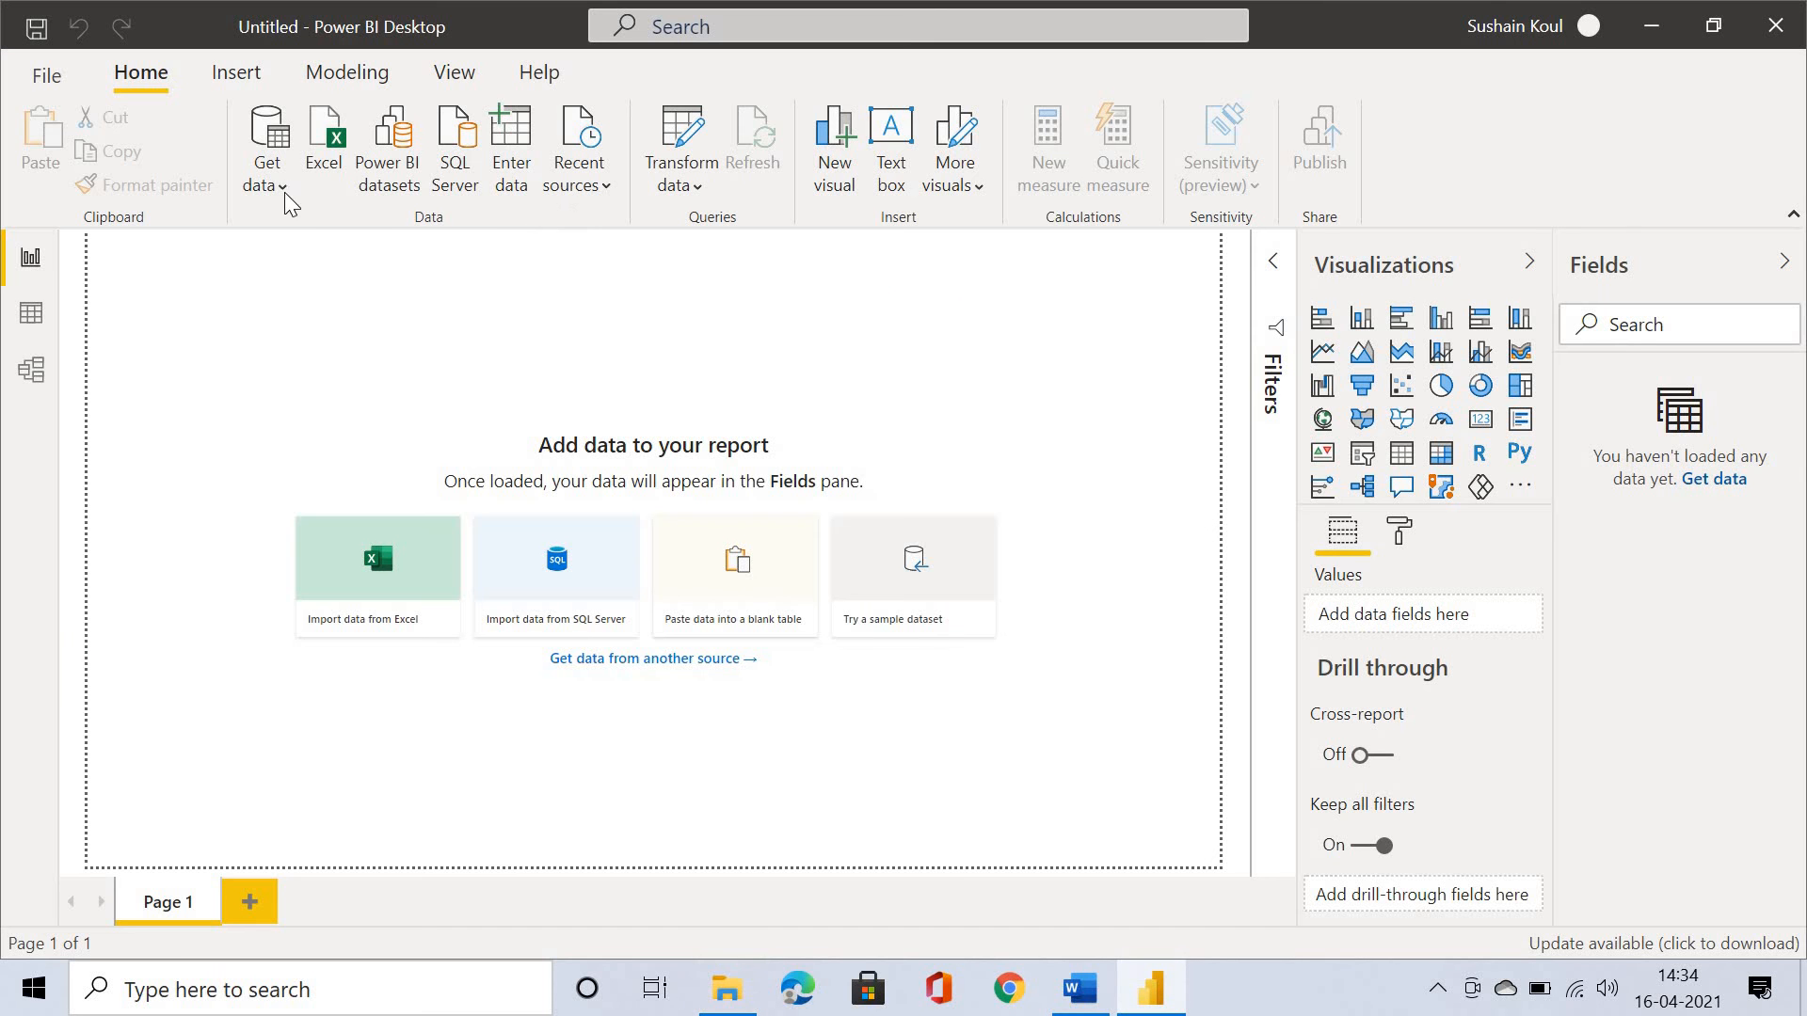
left_click(258, 193)
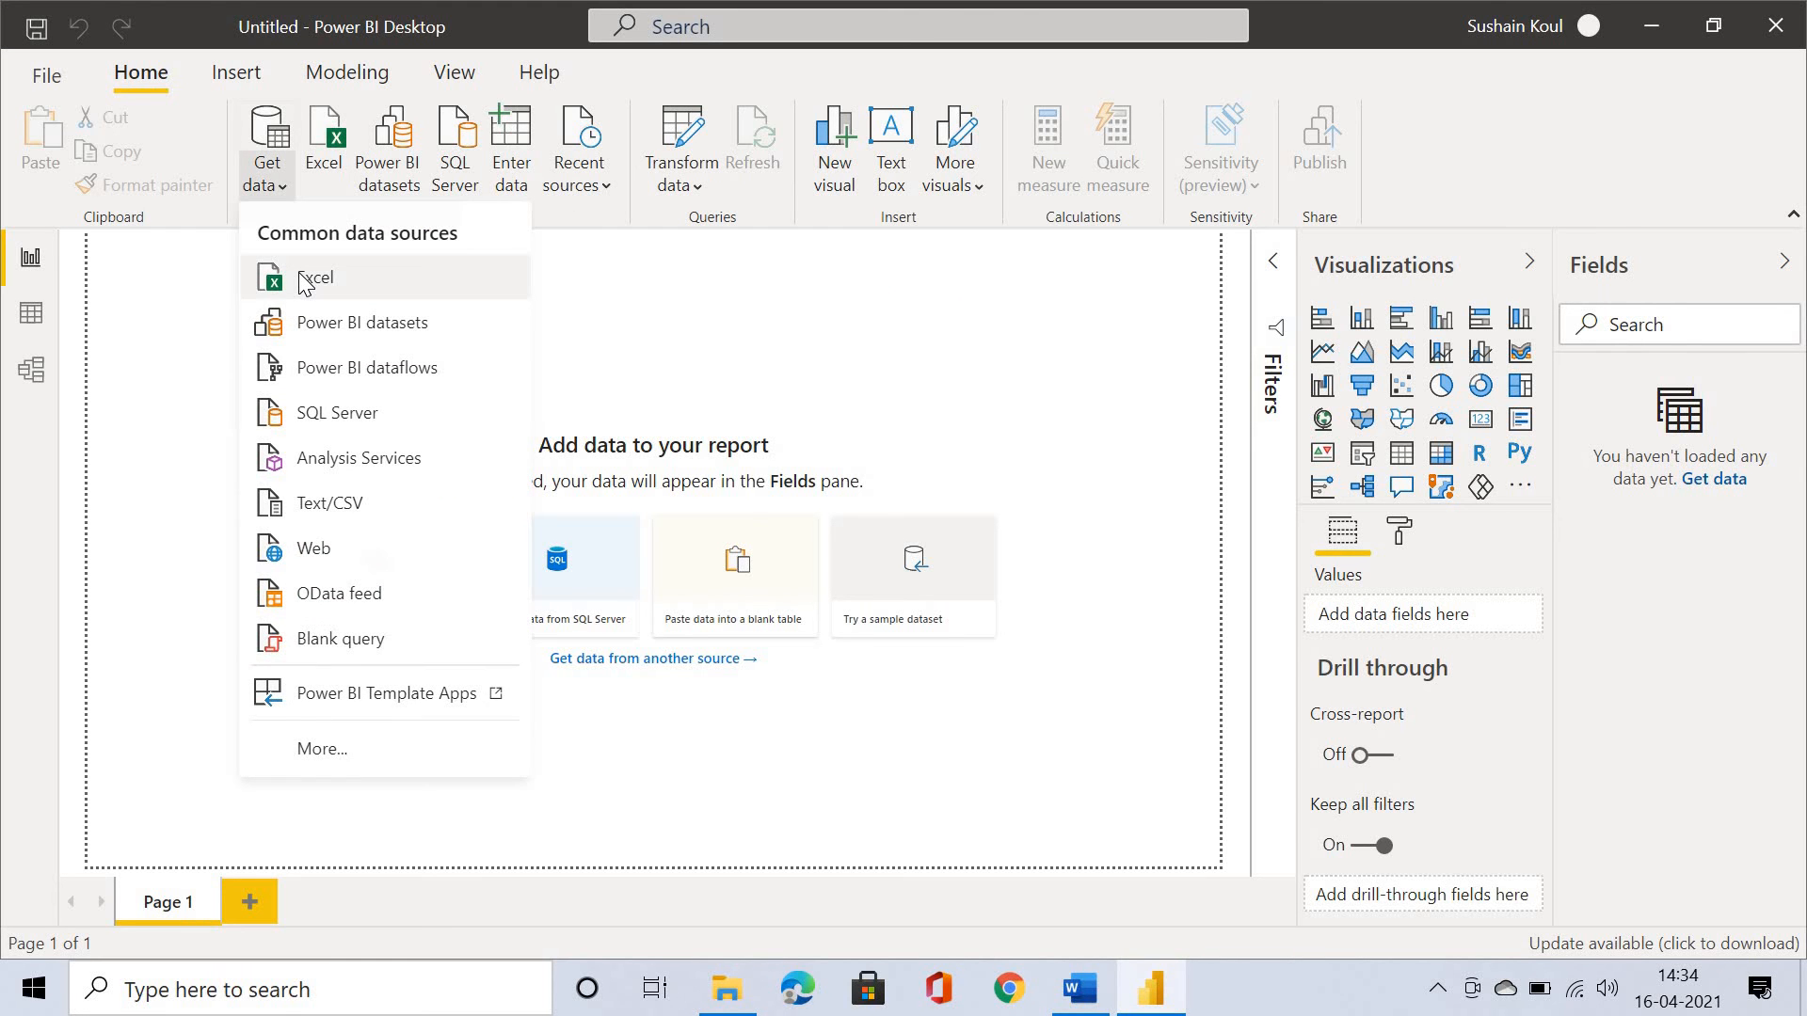
left_click(287, 274)
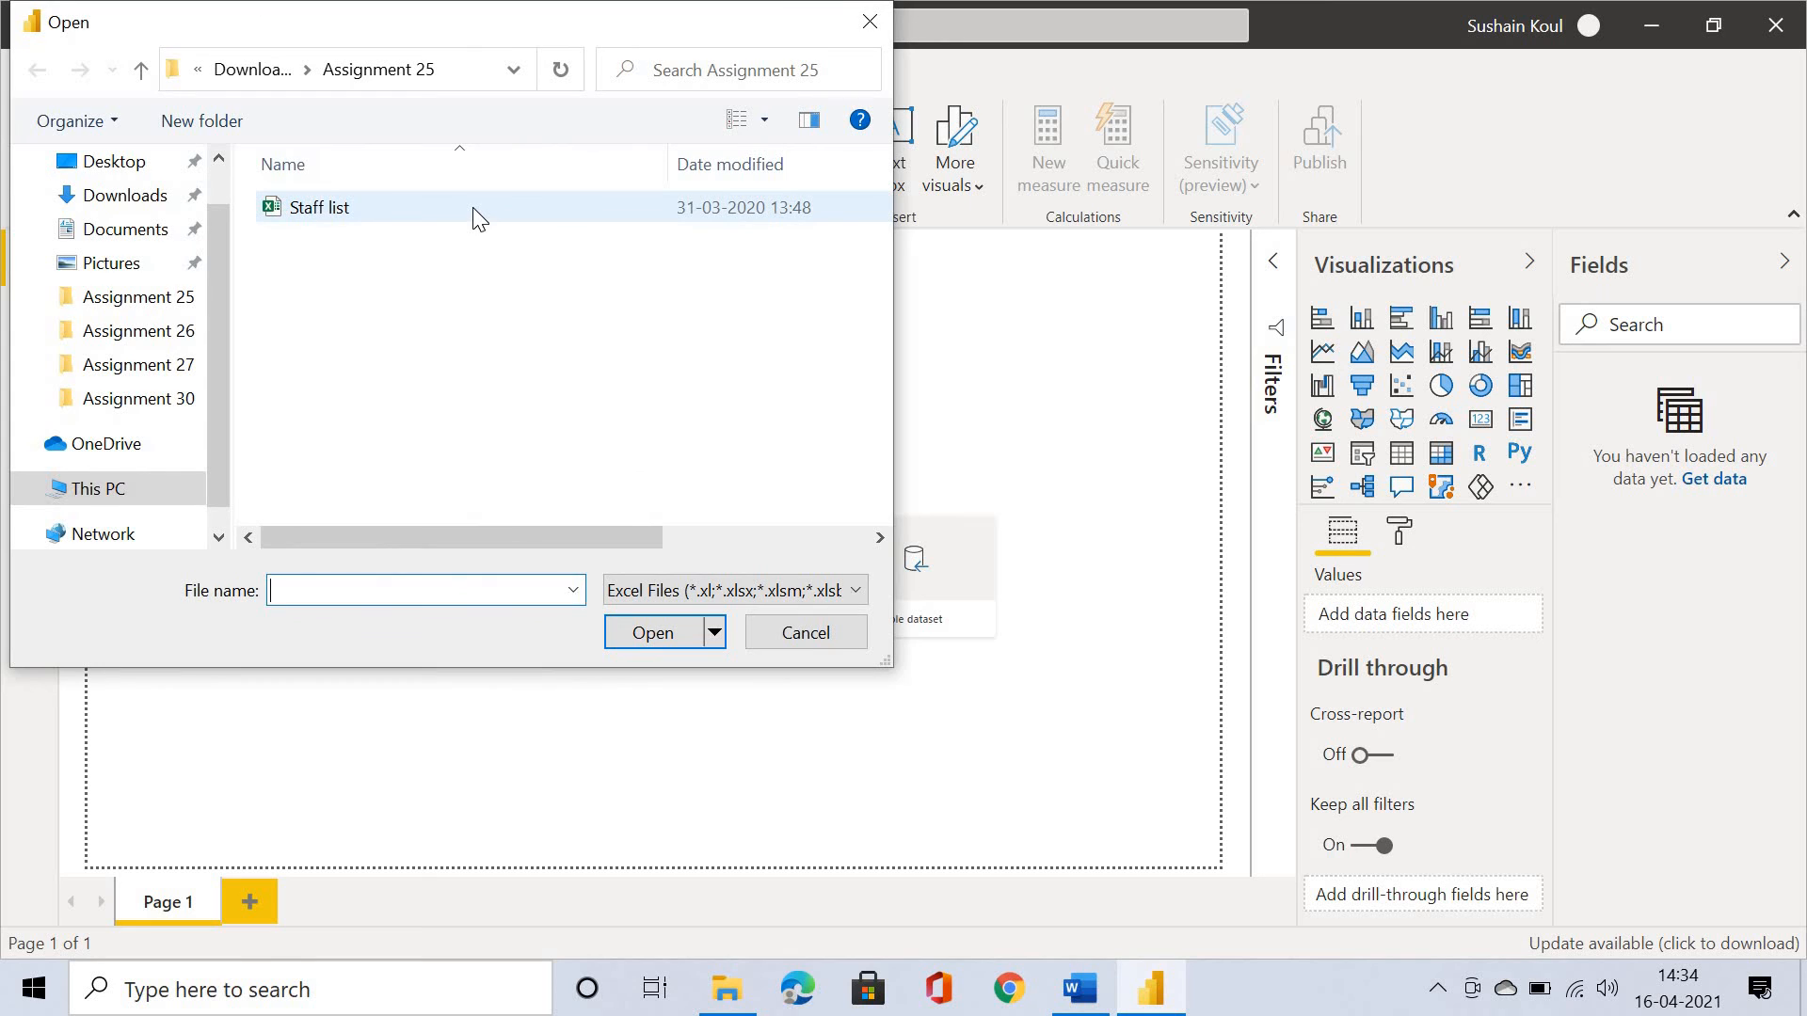
double_click(480, 216)
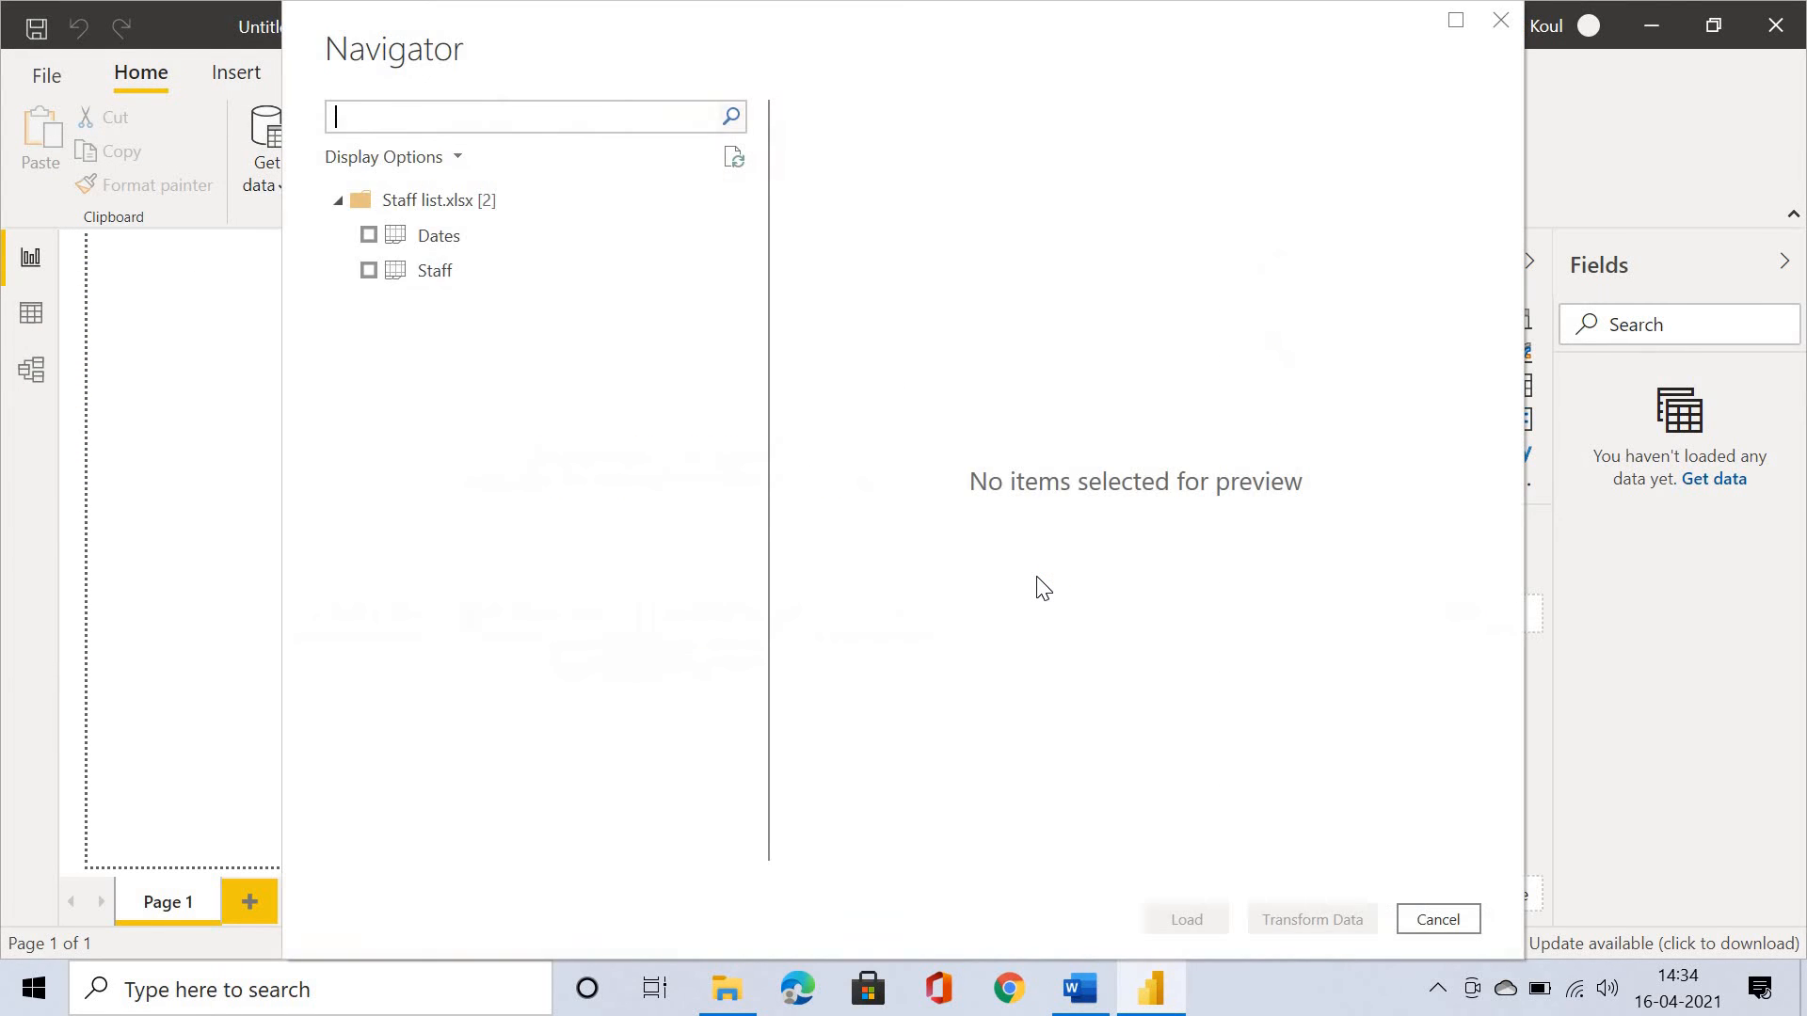
left_click(368, 236)
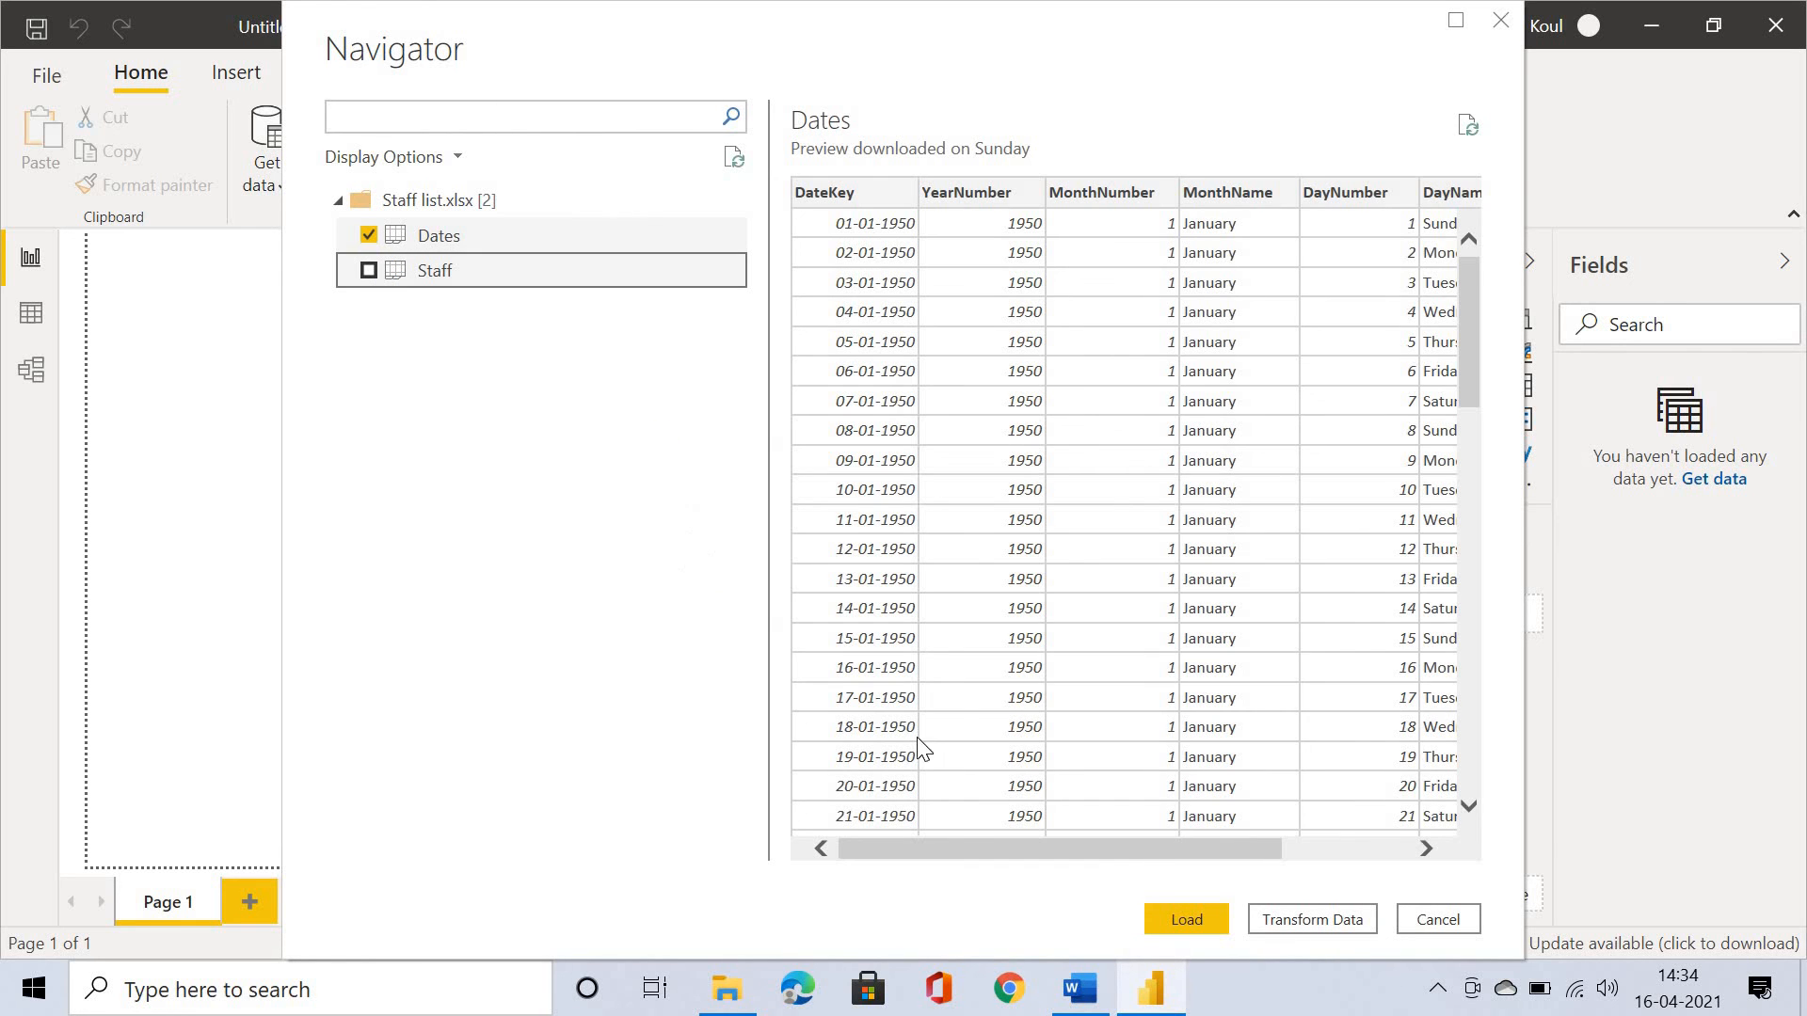
key("space")
left_click(1175, 917)
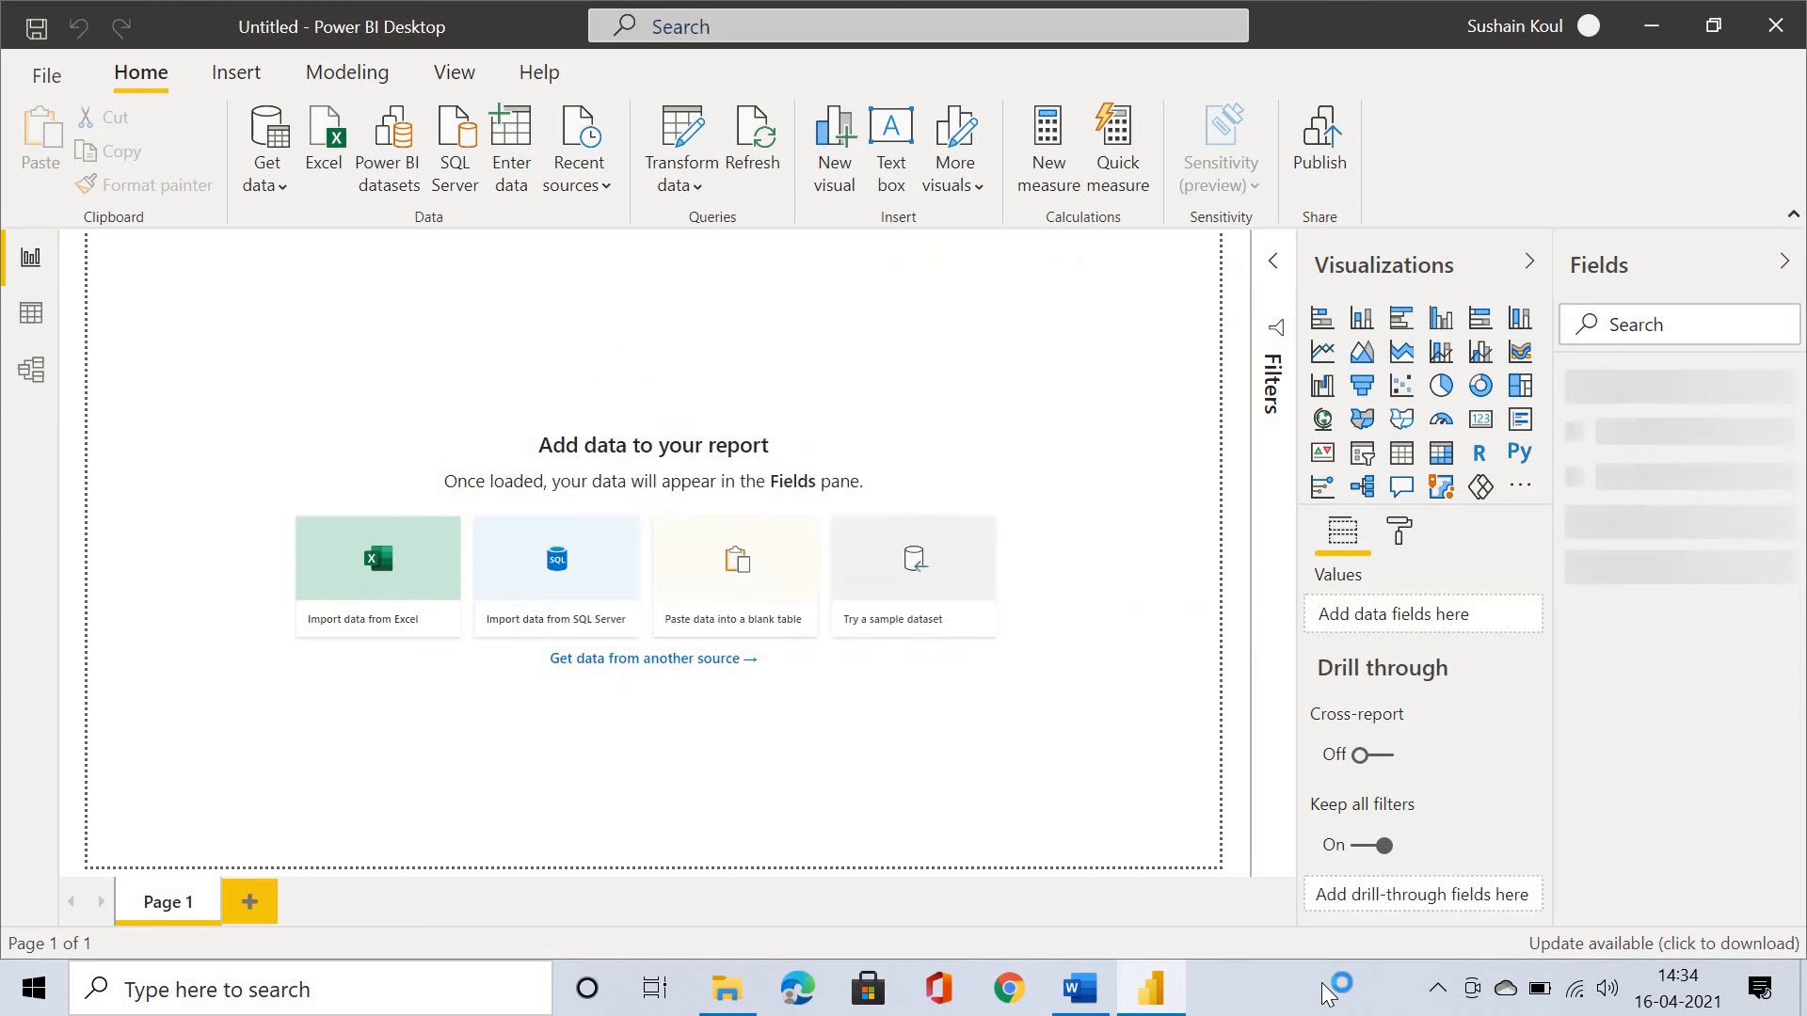
Following the exercise in Word, relate Dates DateKey to Staff DateBorn and to Staff DateJoined in Power BI's model view
left_click(23, 365)
left_click(1079, 988)
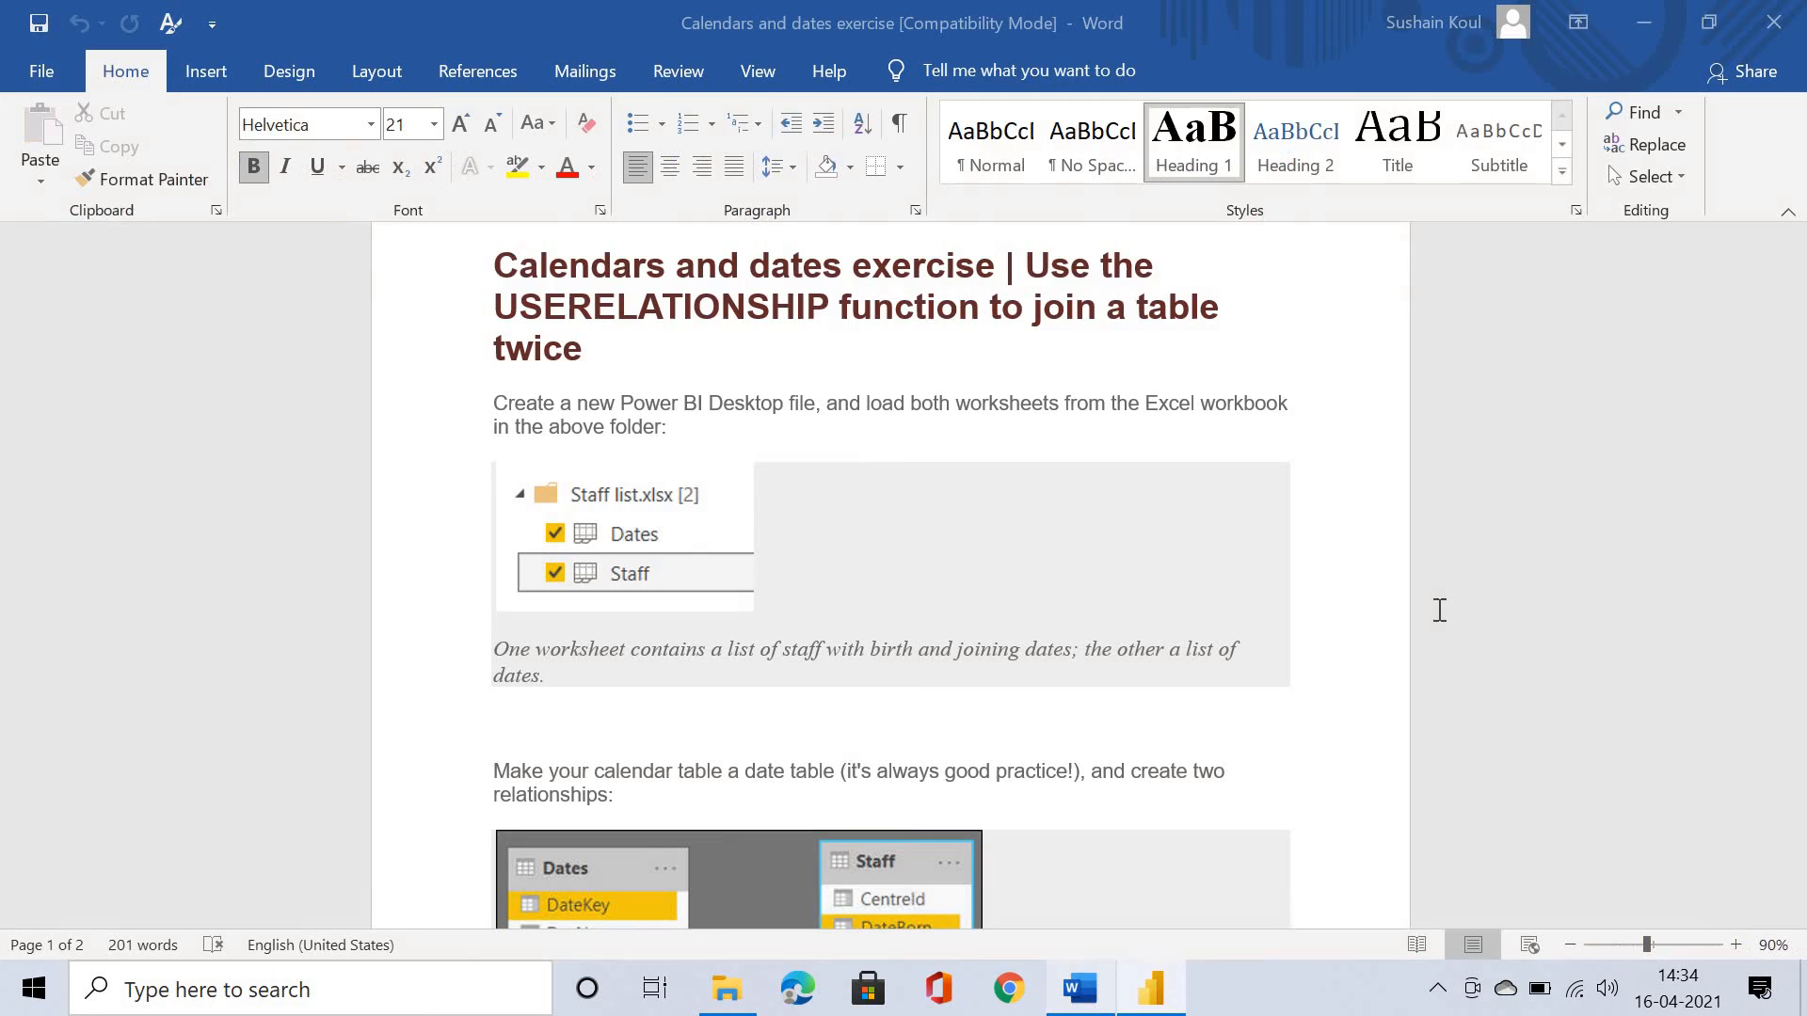
scroll(1440, 610, "down", 5)
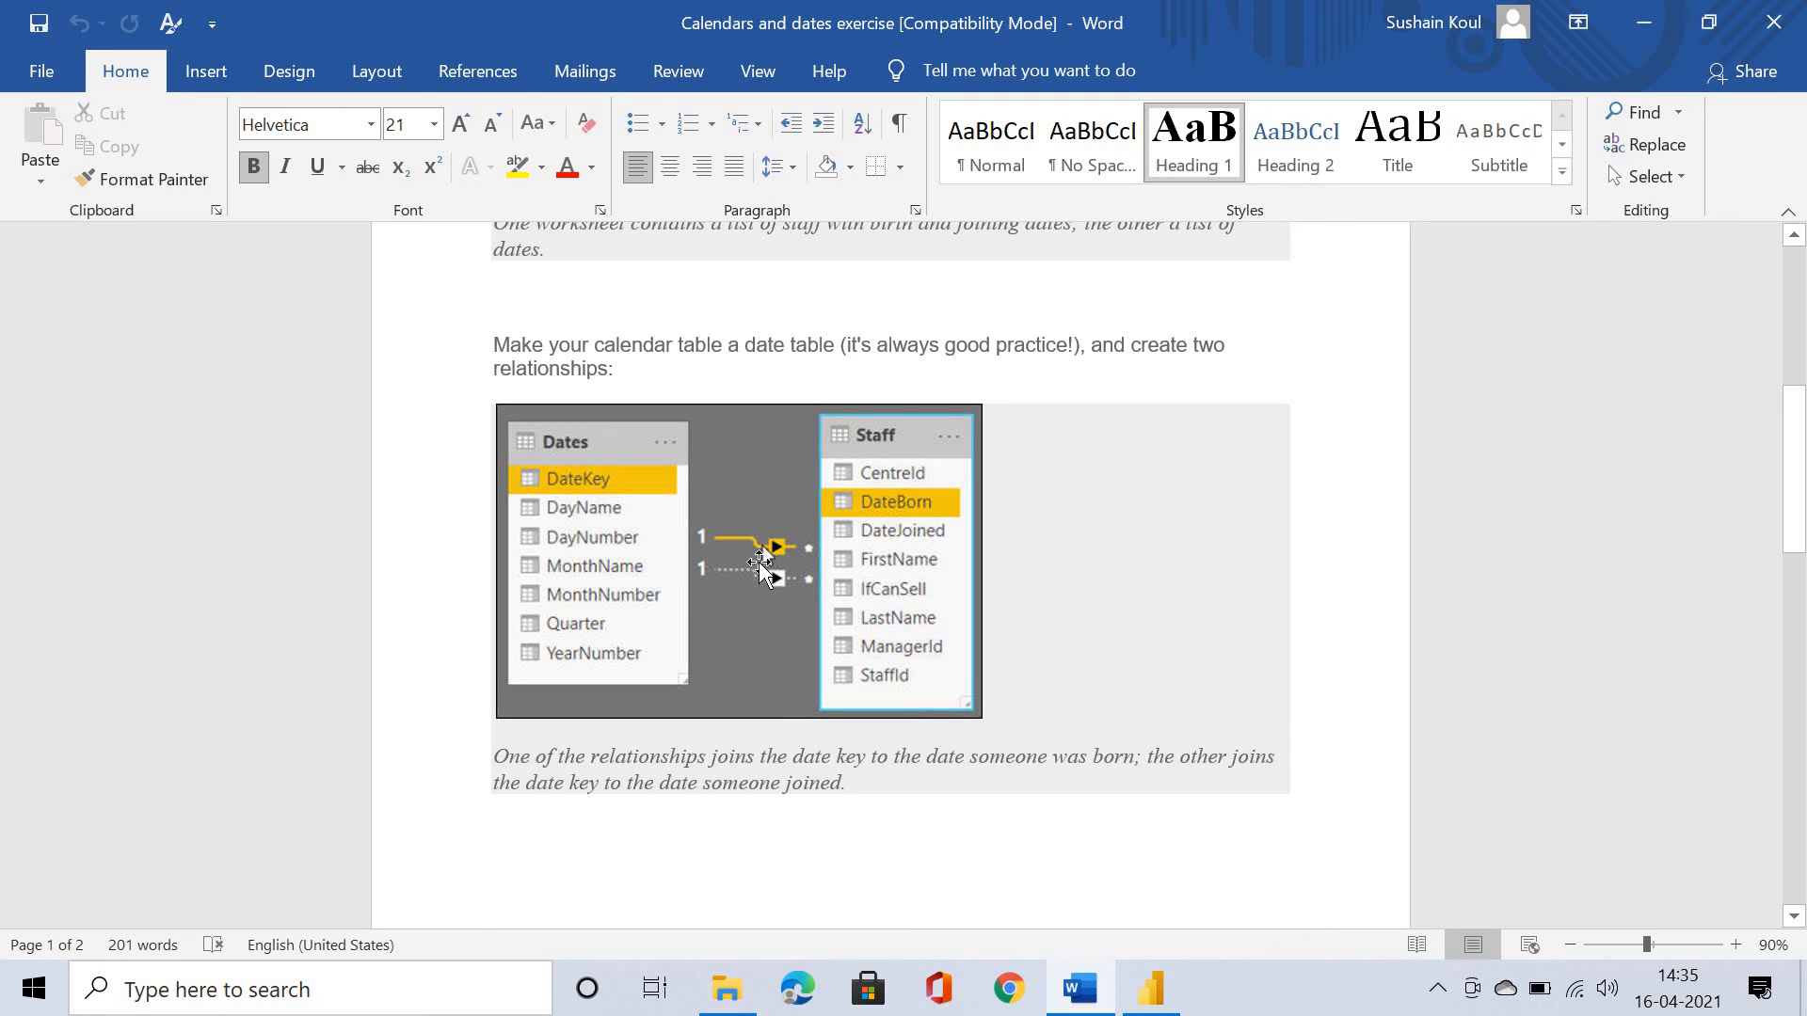
scroll(1226, 750, "down", 1)
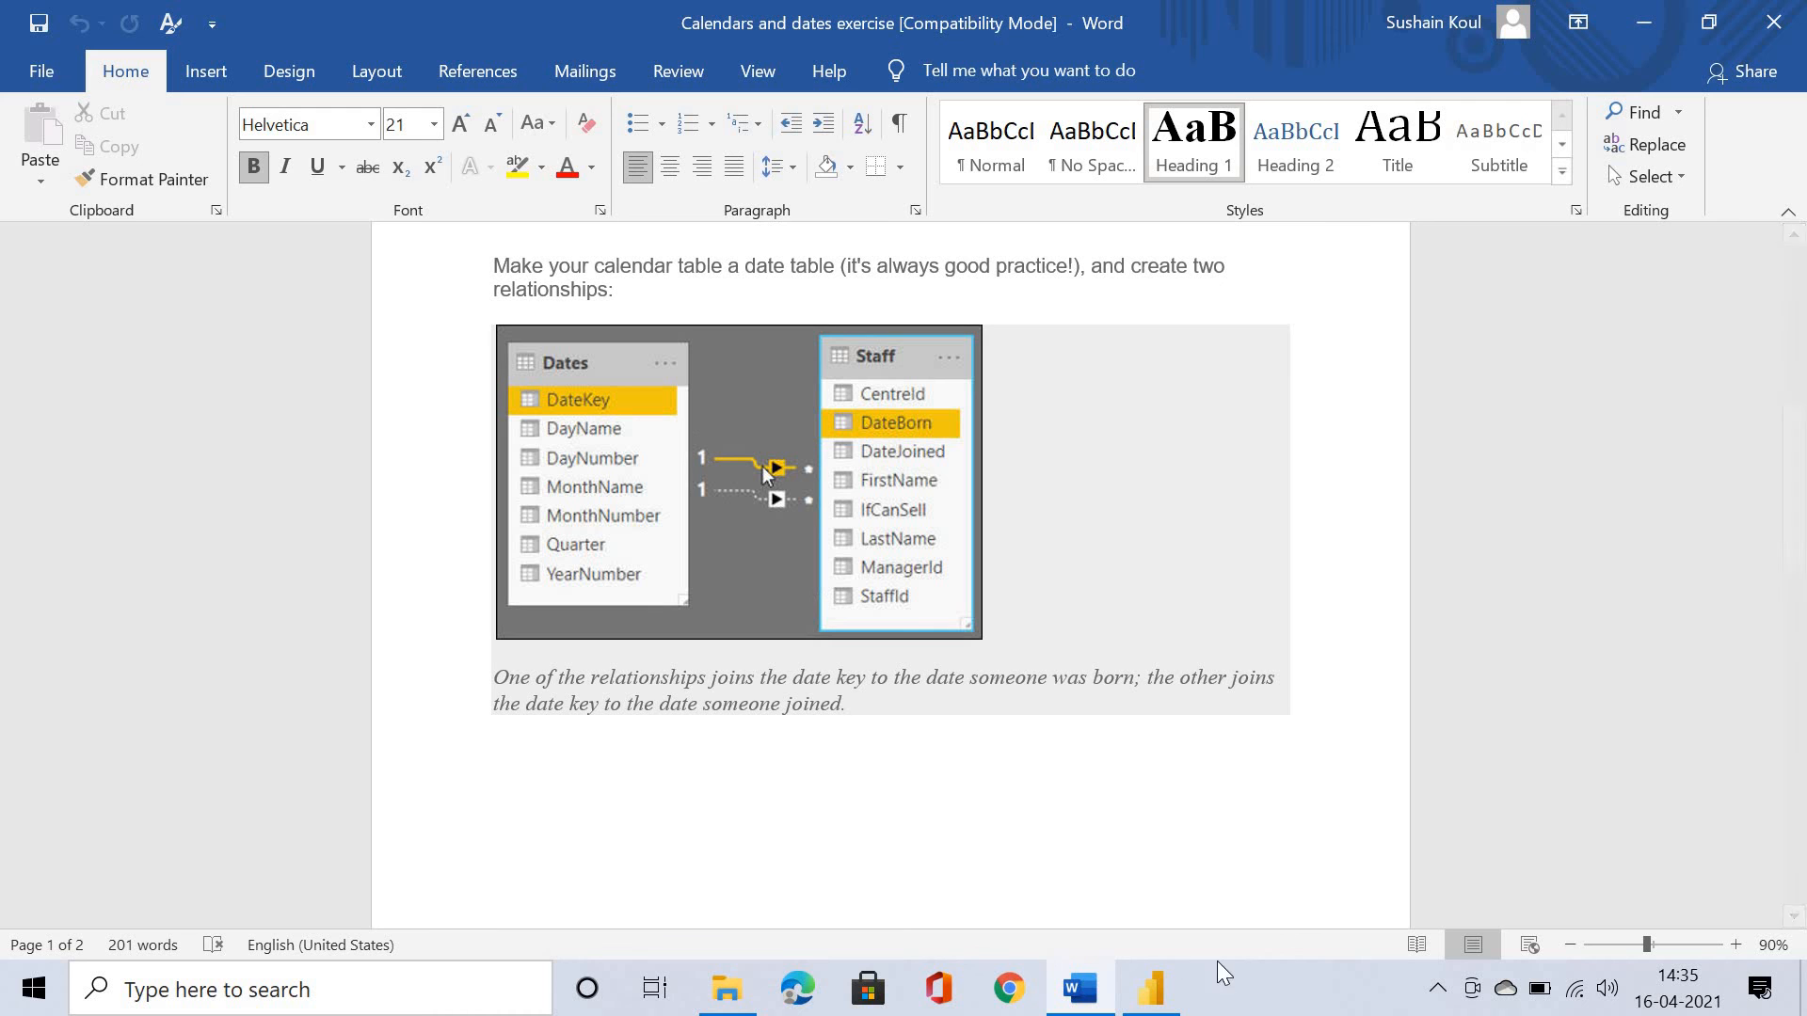
scroll(1267, 781, "down", 9)
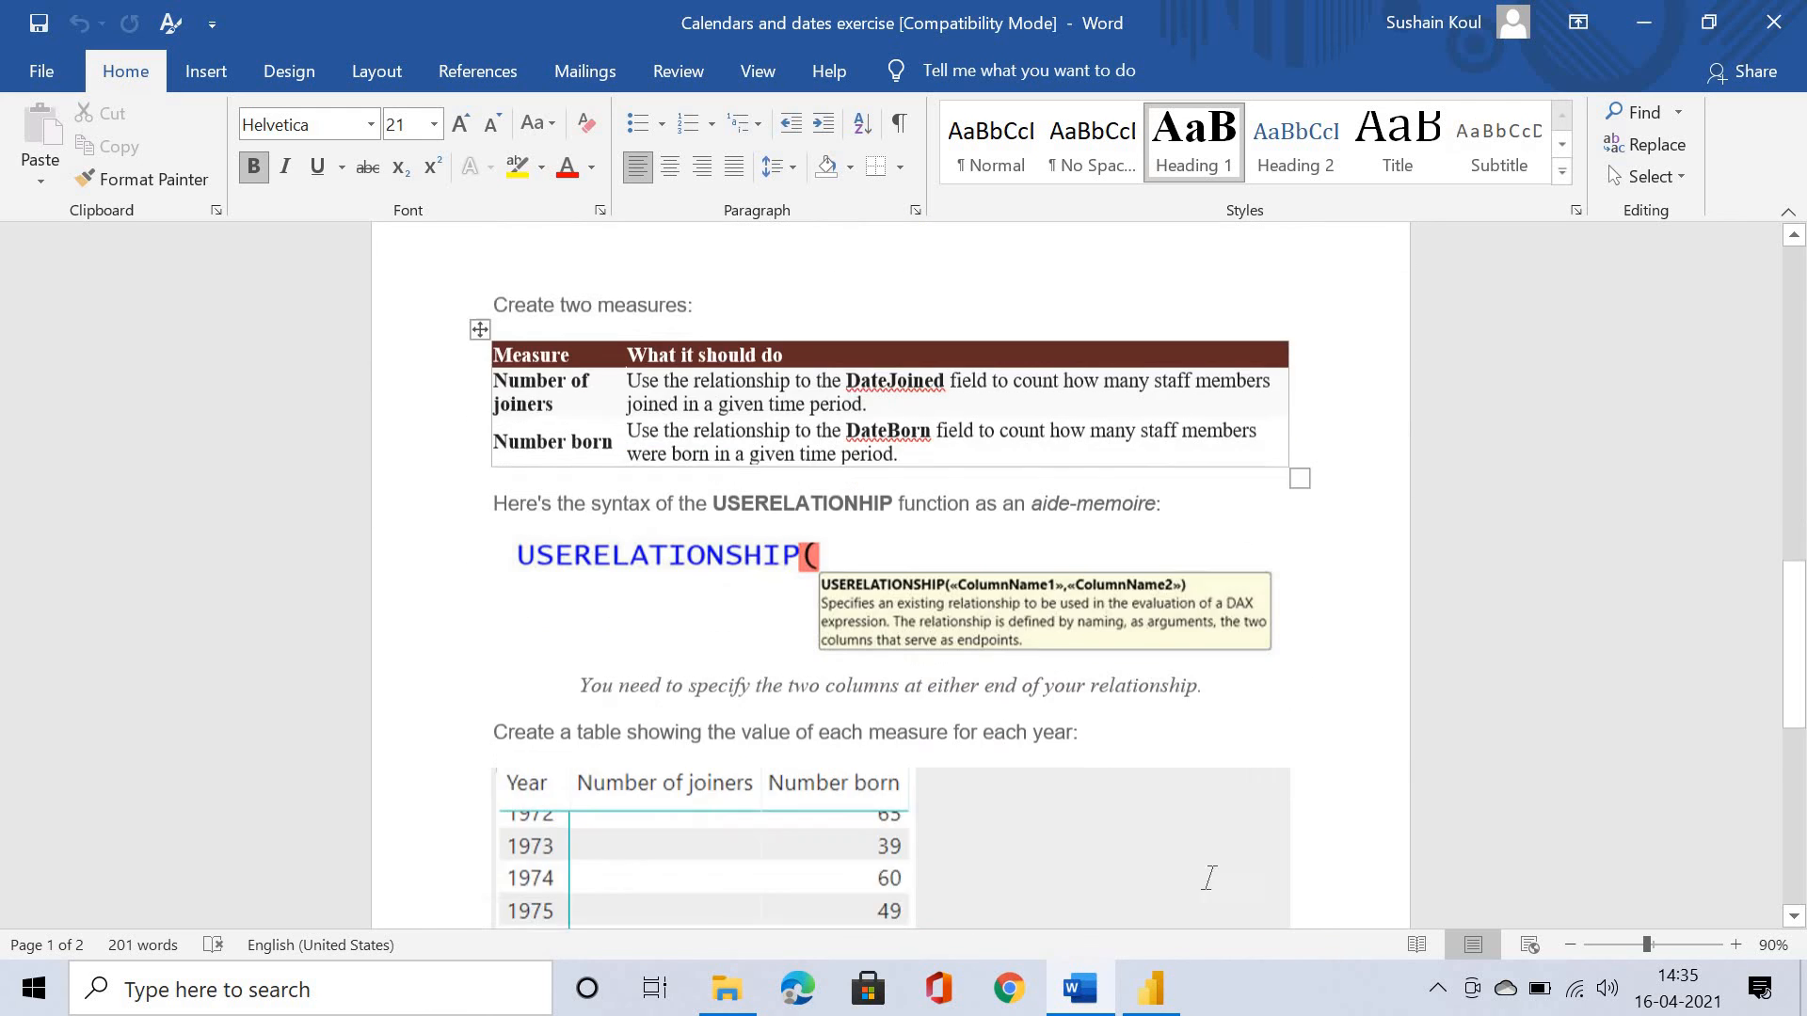
left_click(1150, 988)
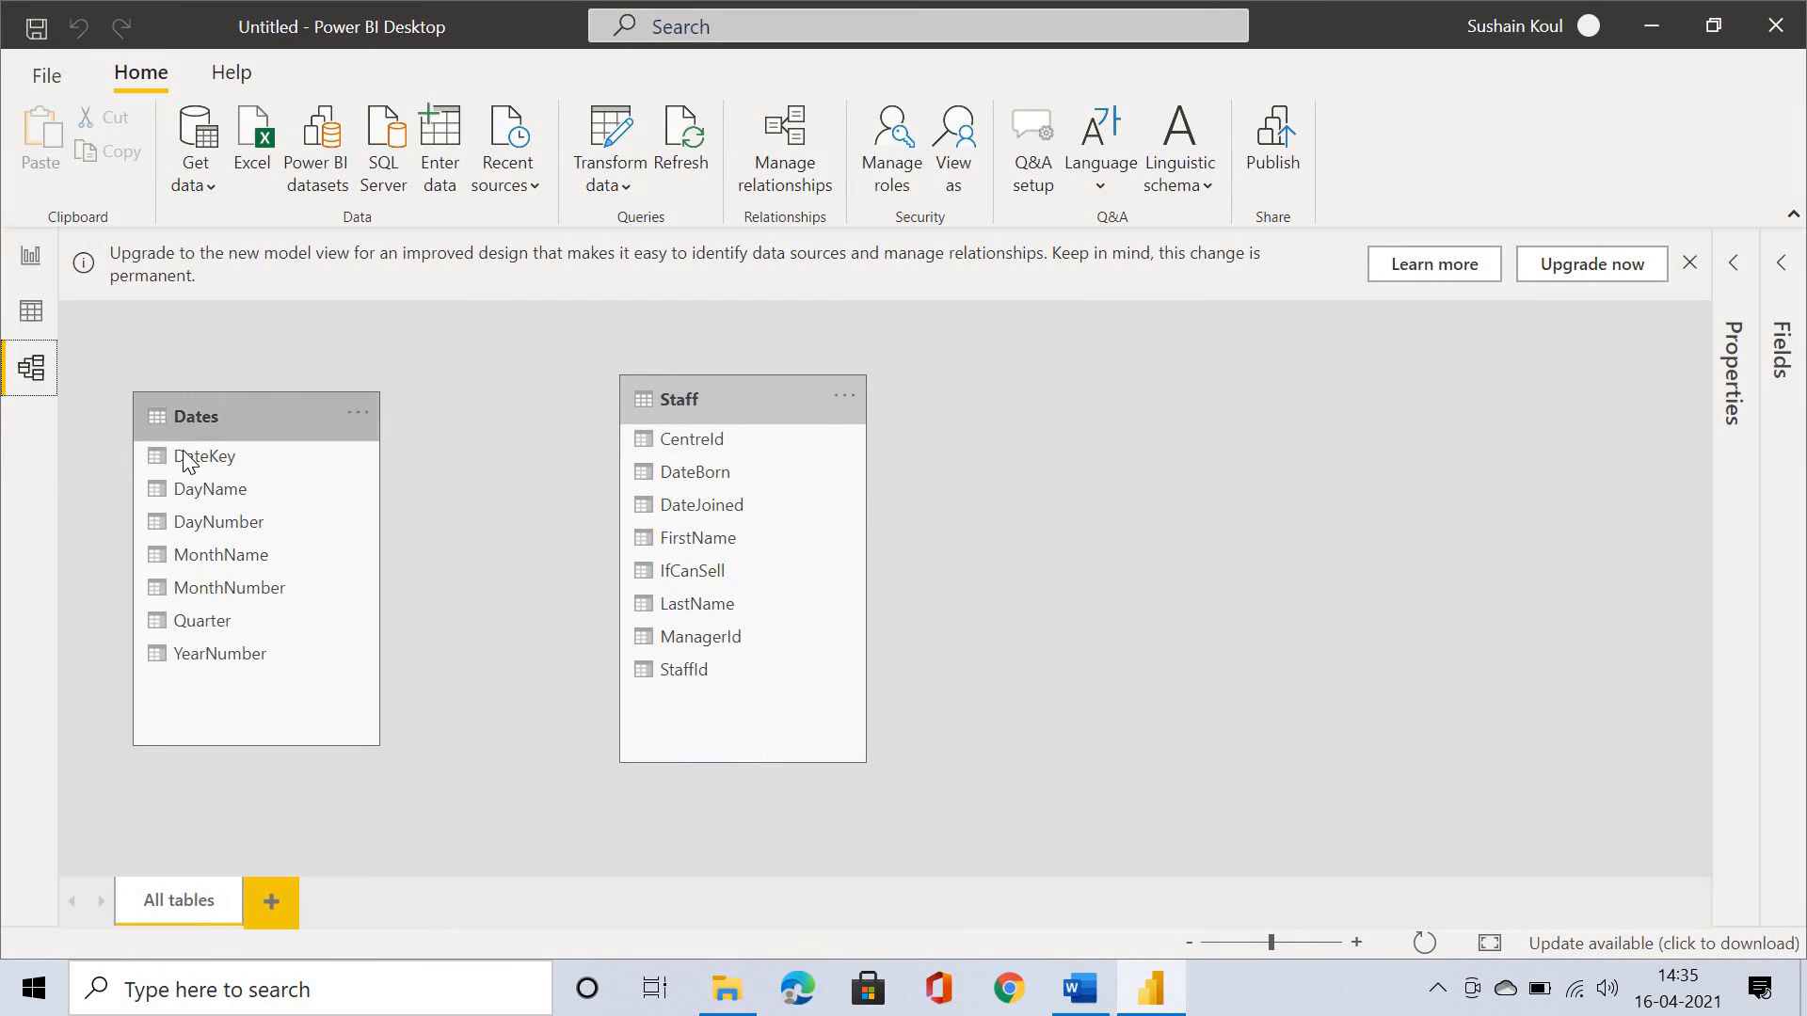
left_click_drag(183, 452, 697, 465)
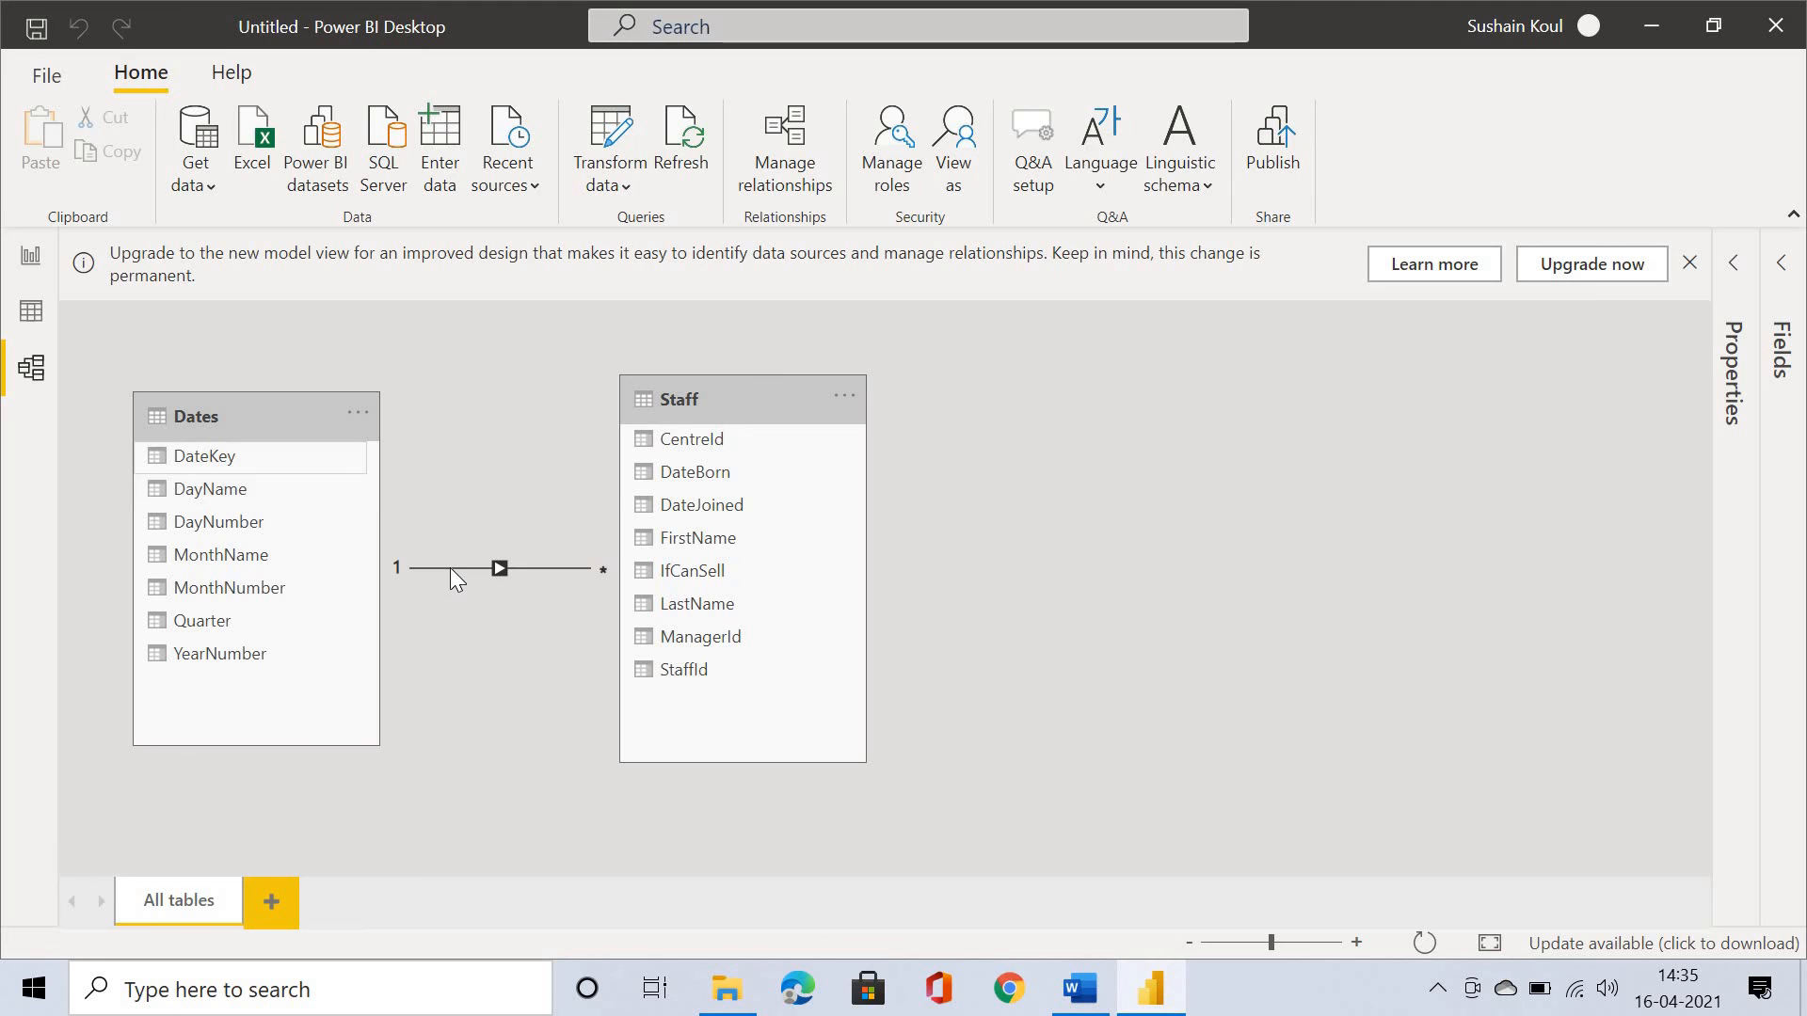
left_click_drag(196, 461, 663, 505)
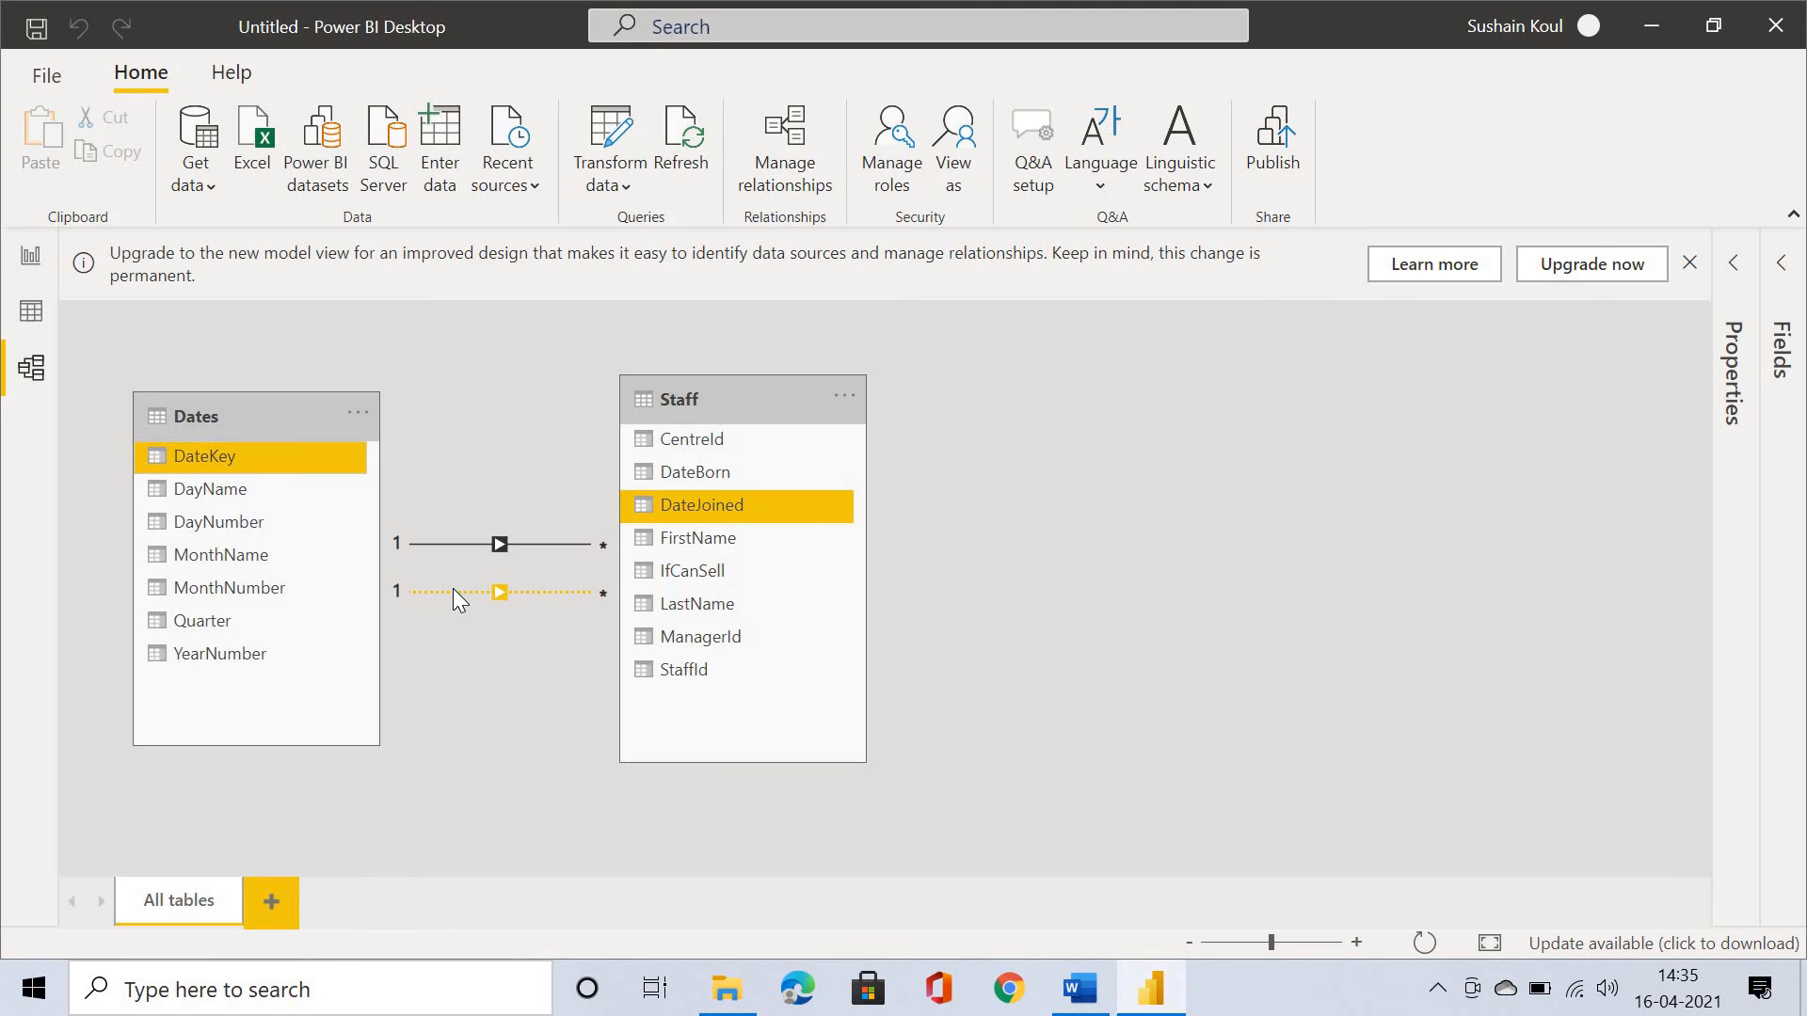
Return to the report view, consult the Word exercise, and start a new measure named Number of joiners in Power BI
left_click(31, 259)
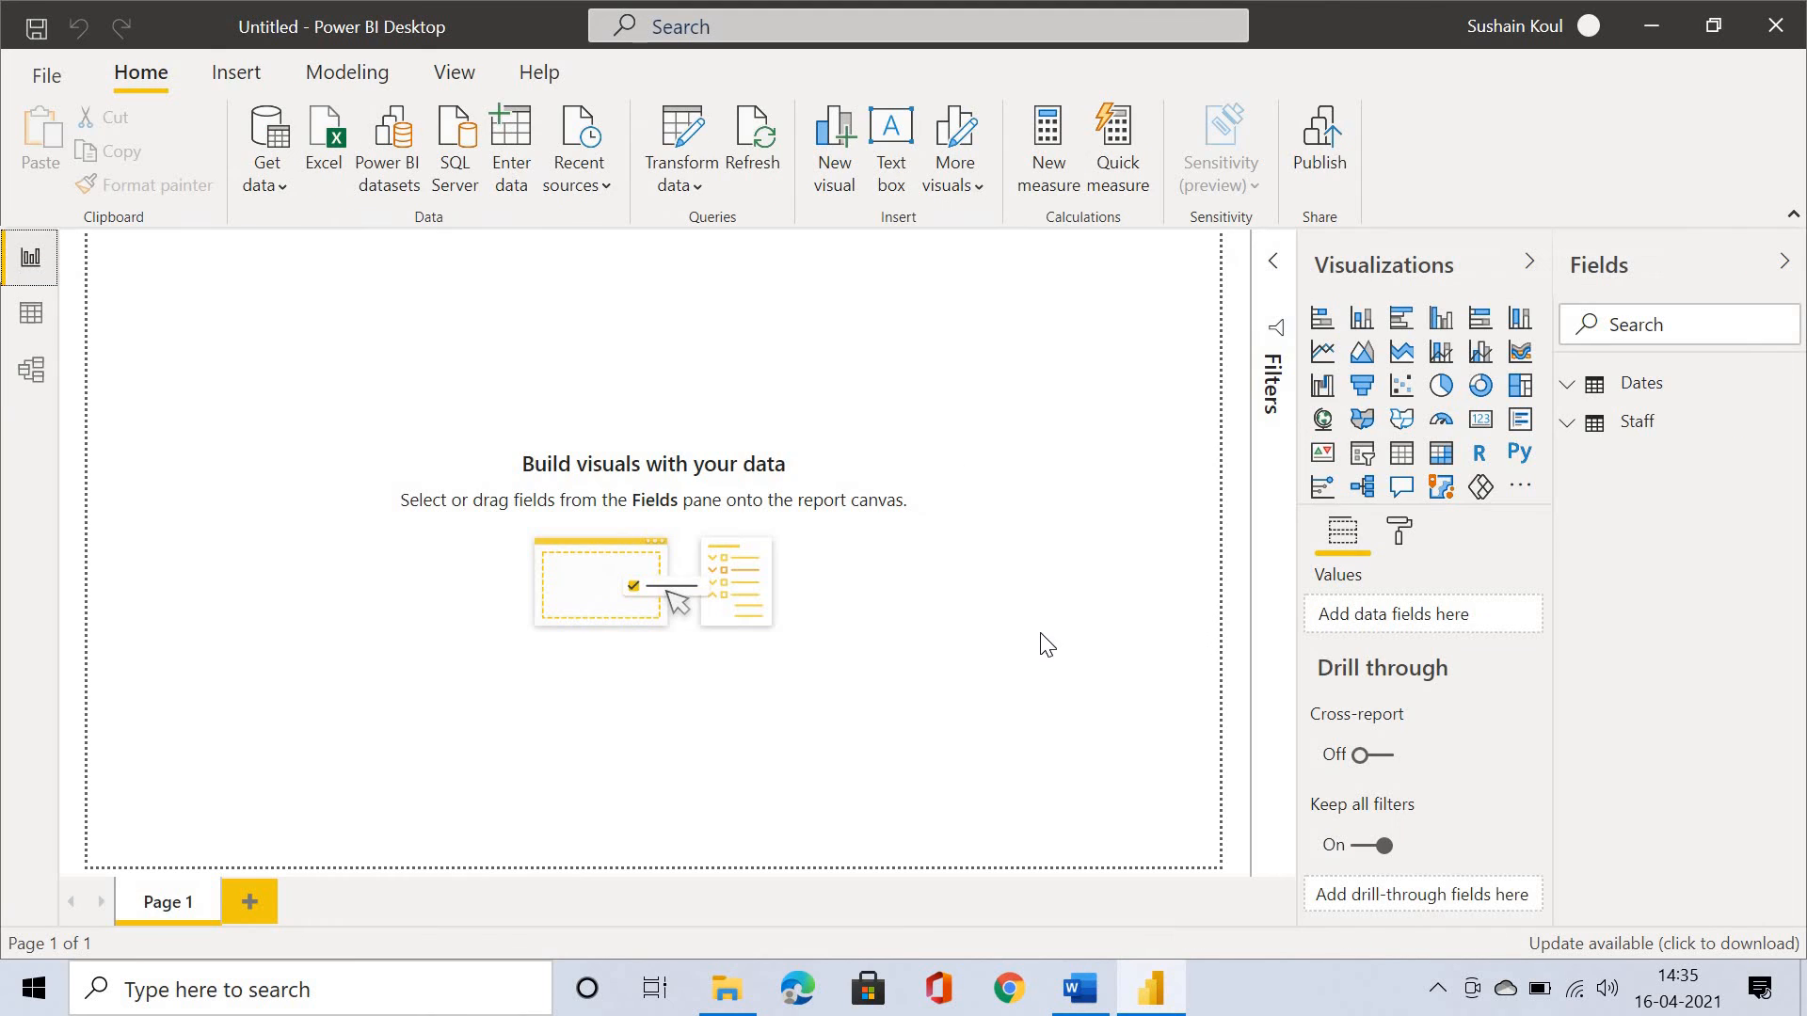
left_click(1079, 988)
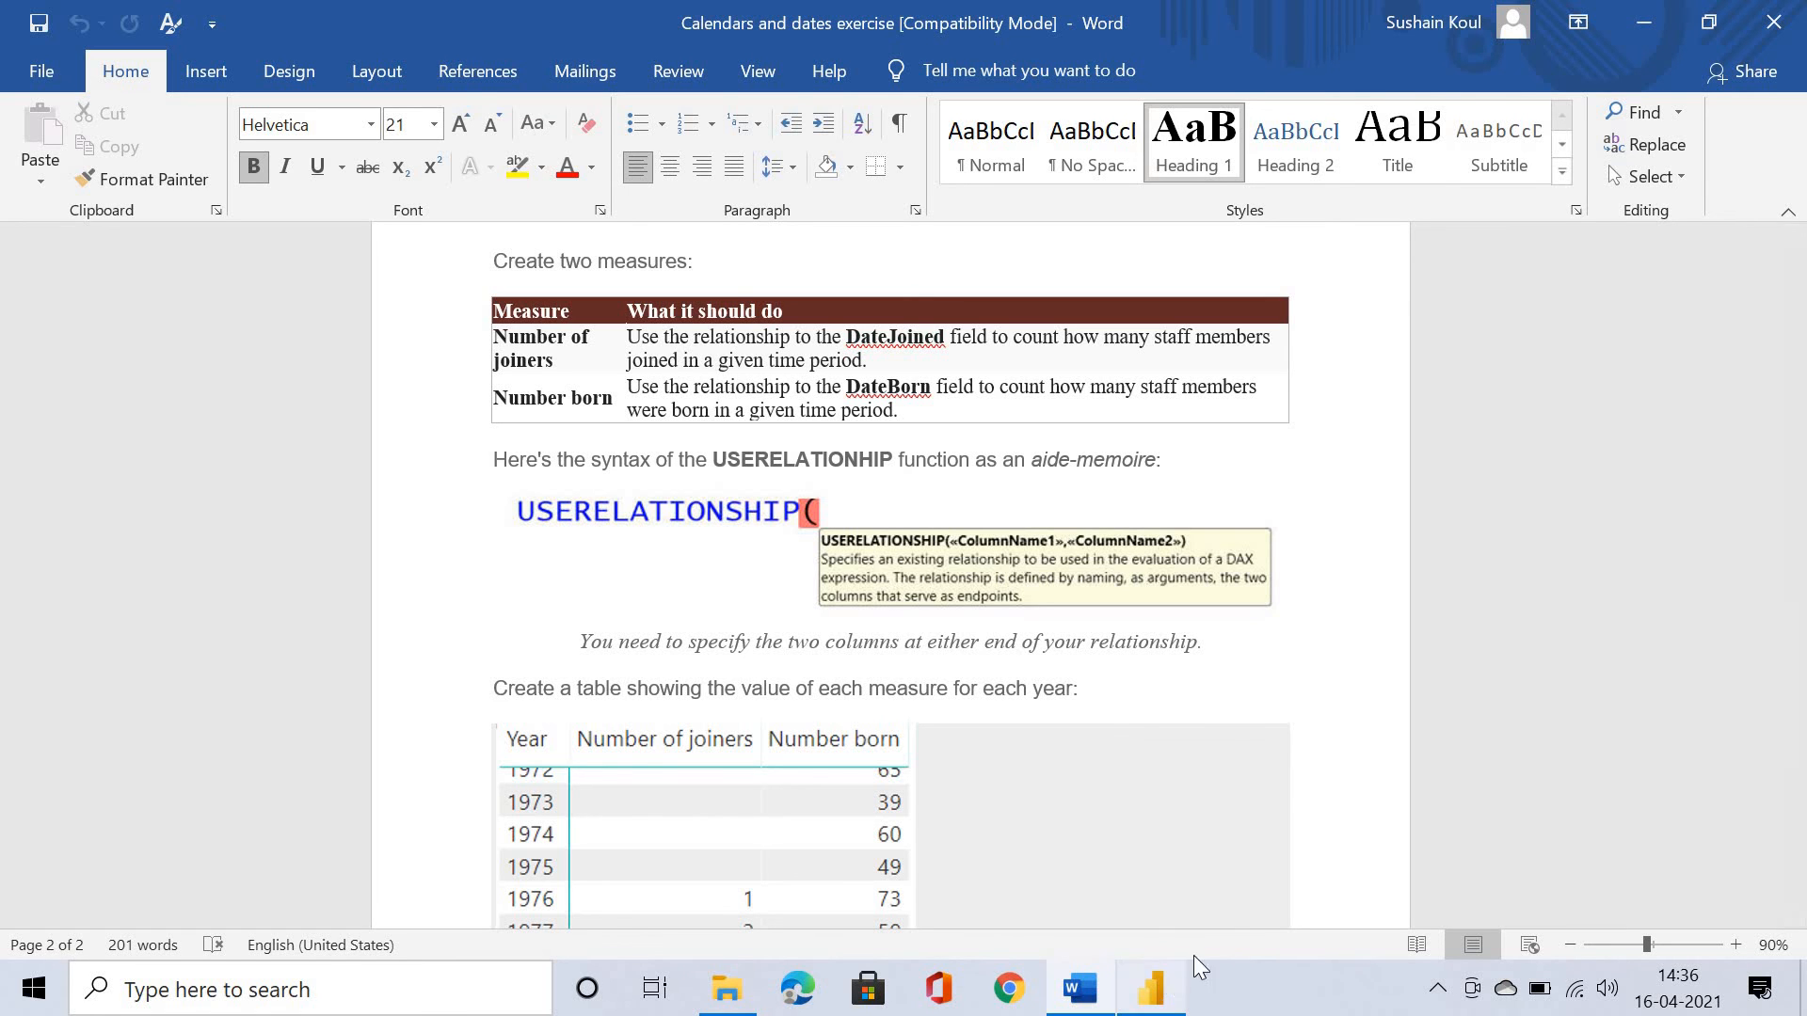
left_click(1166, 983)
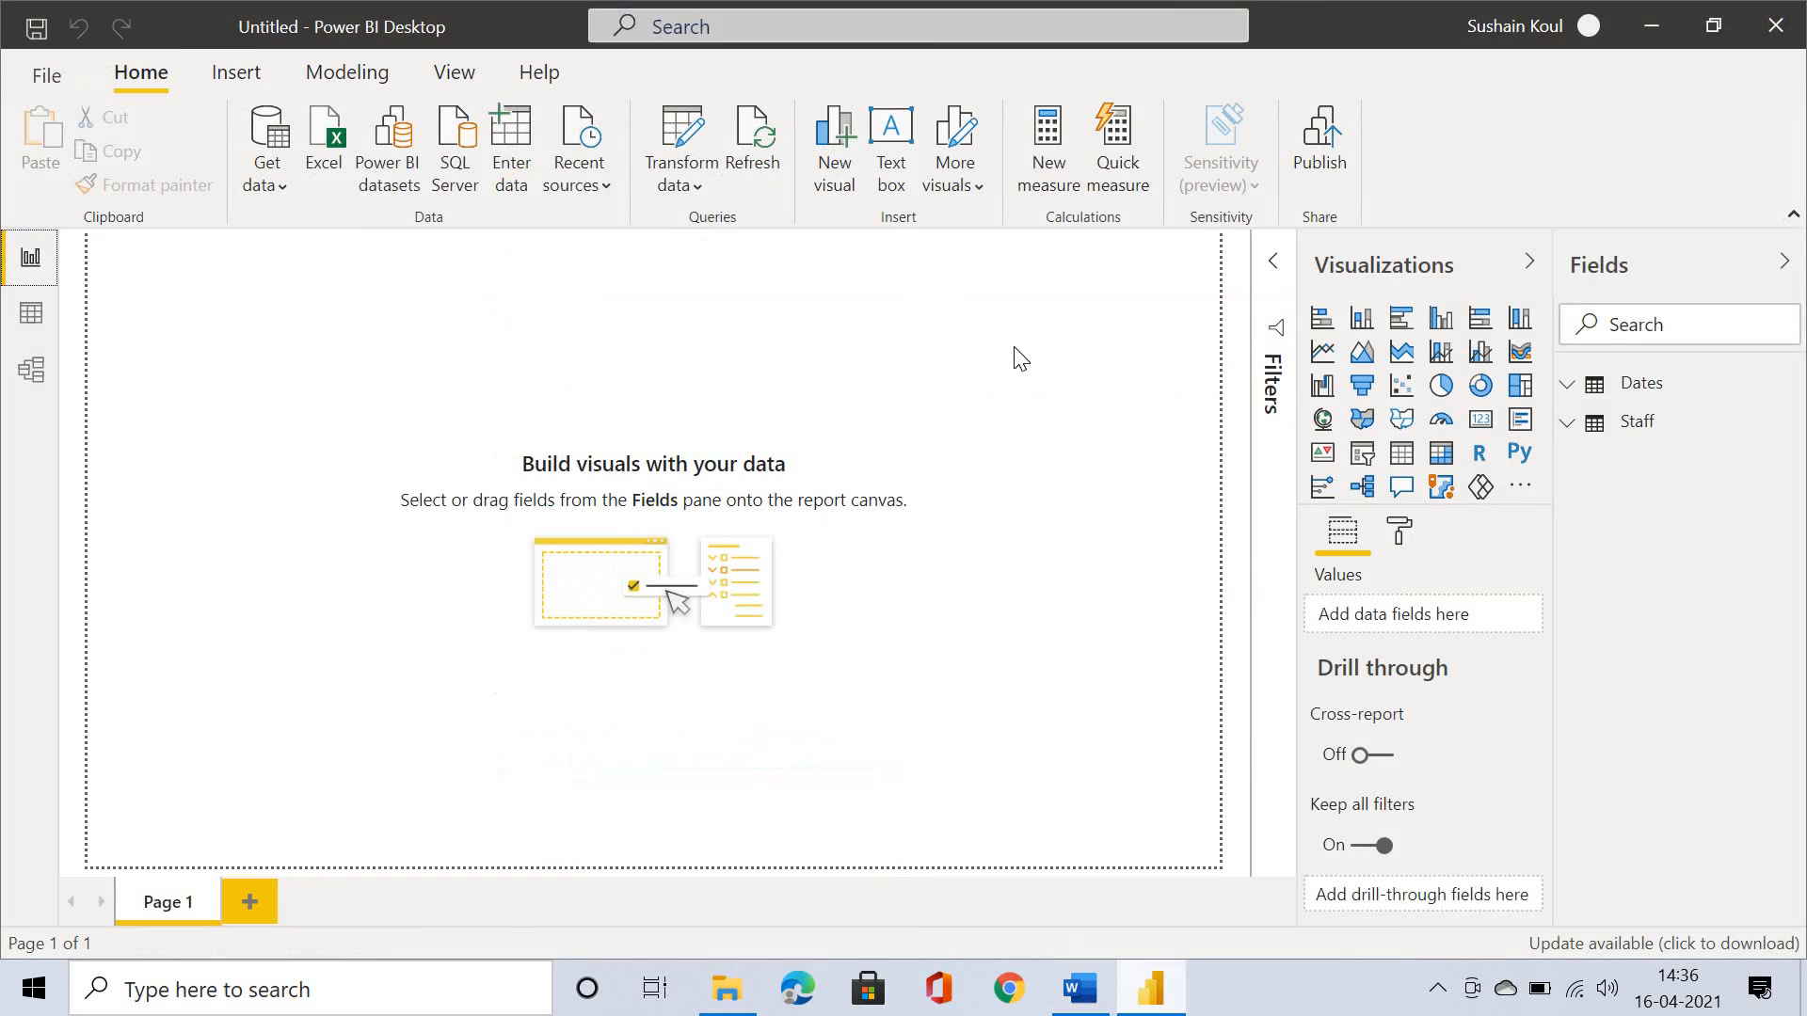
left_click(1054, 134)
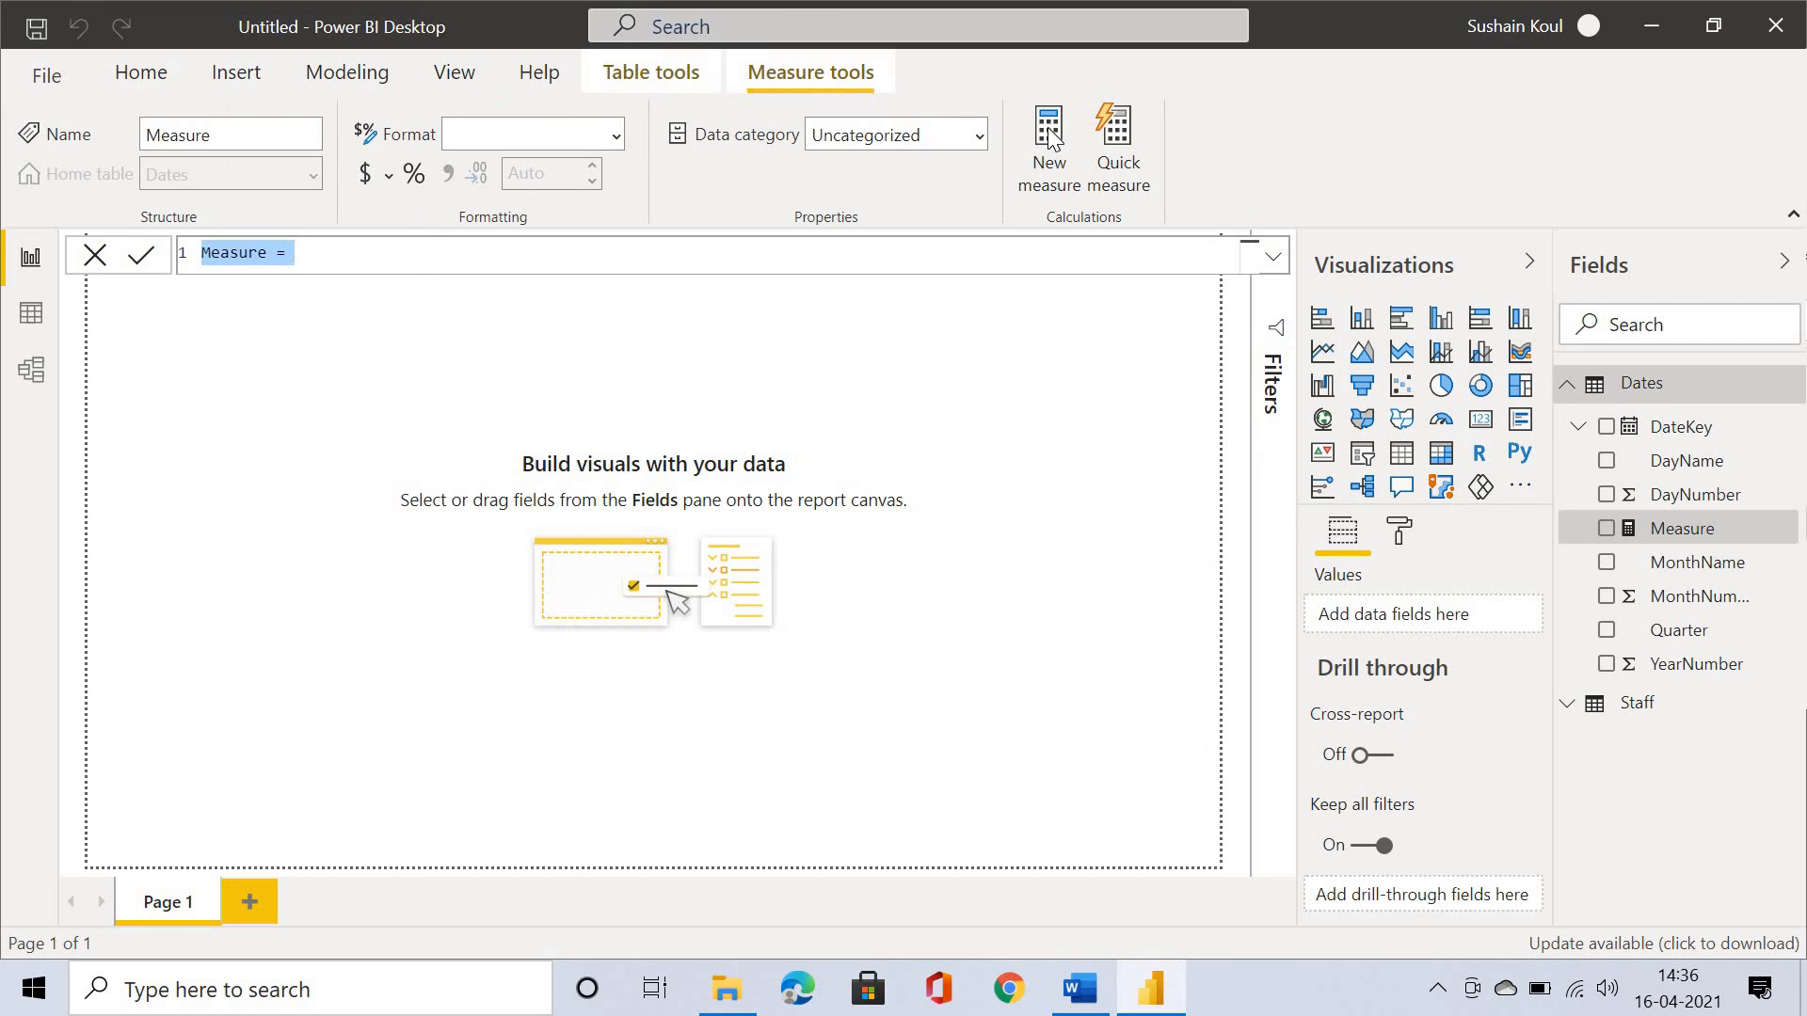
type("Number ")
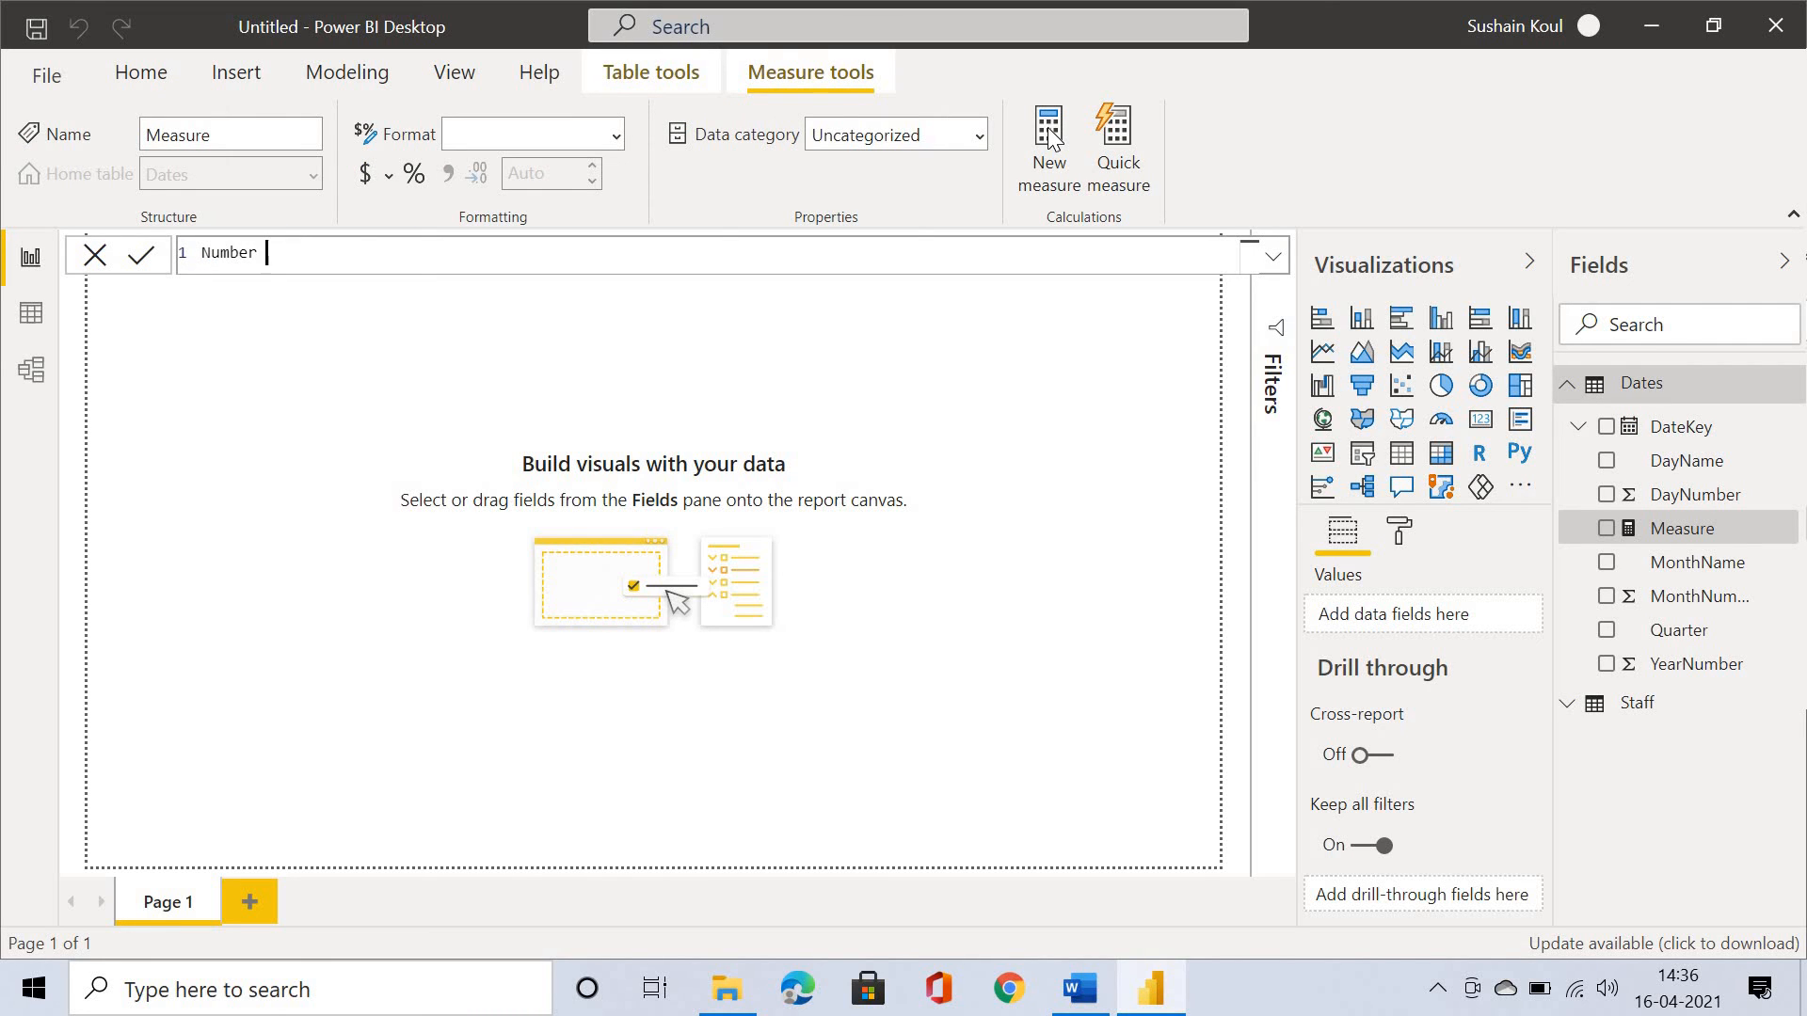
type("of joiners =")
Recheck the exercise in Word and begin the Power BI measure's formula with CALCULATE(COUNT(Staff[FirstName]),
key("alt+Tab")
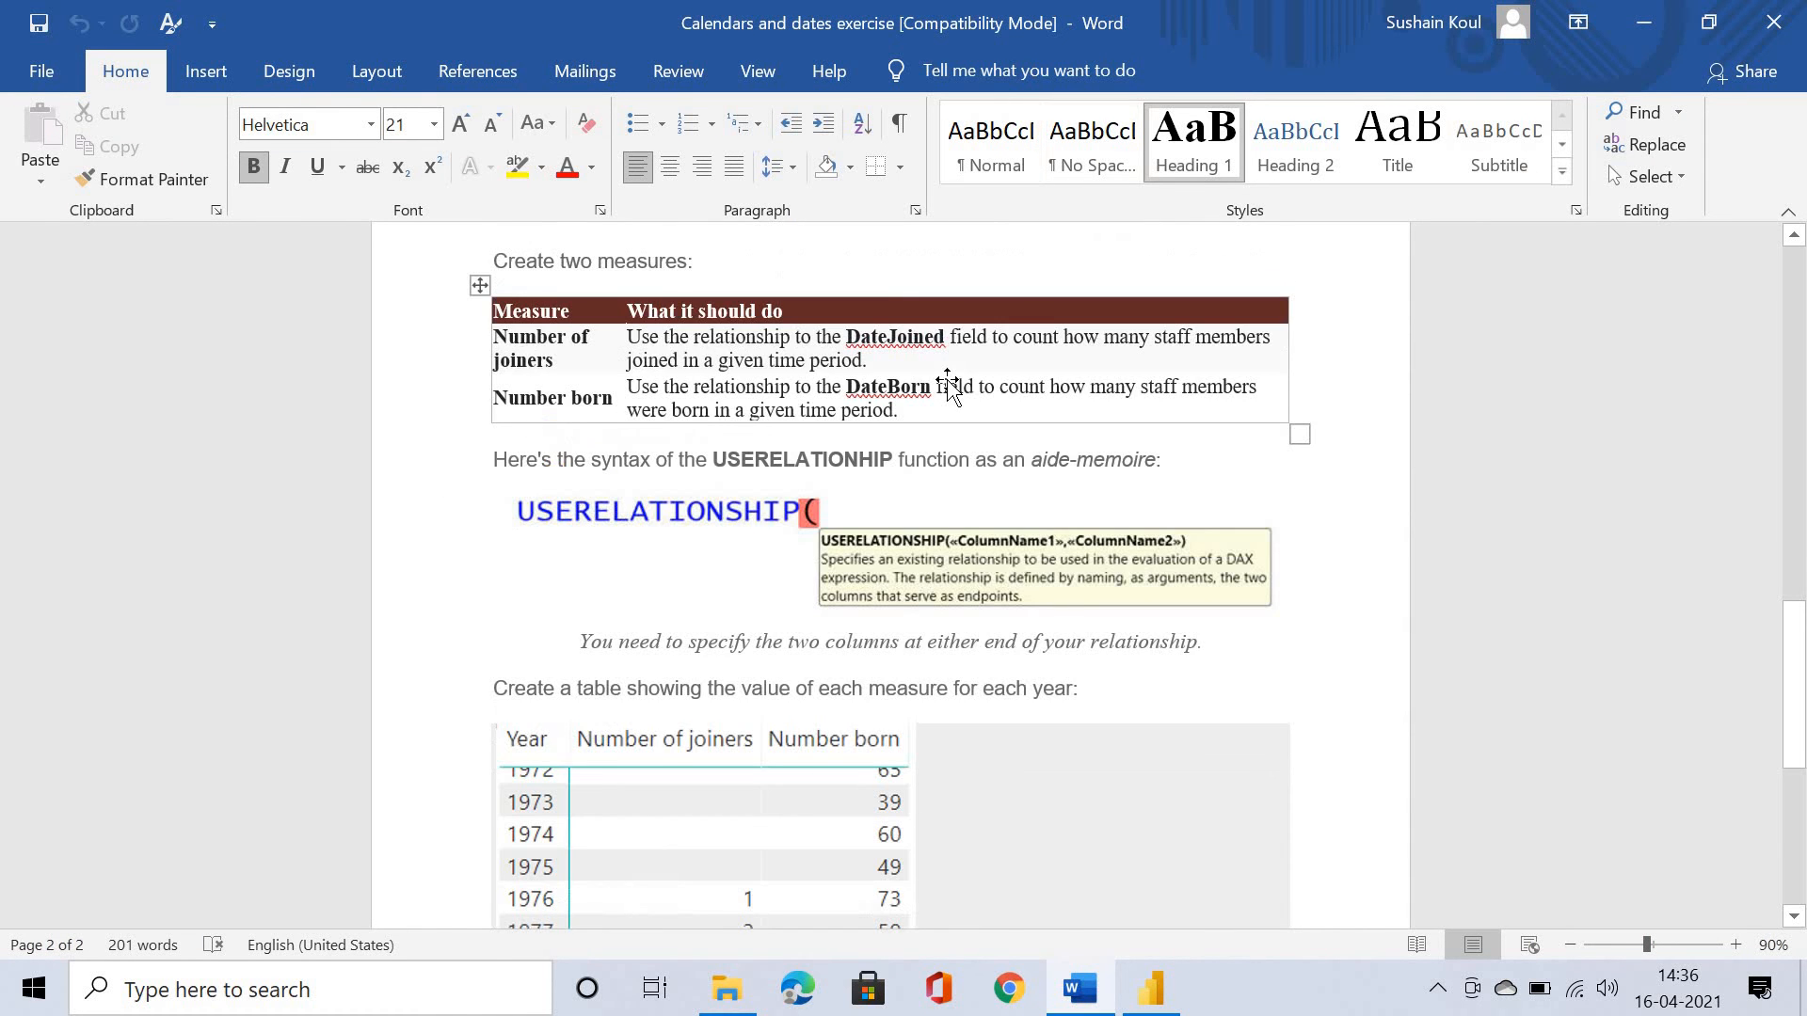
scroll(948, 386, "down", 3)
scroll(948, 386, "up", 2)
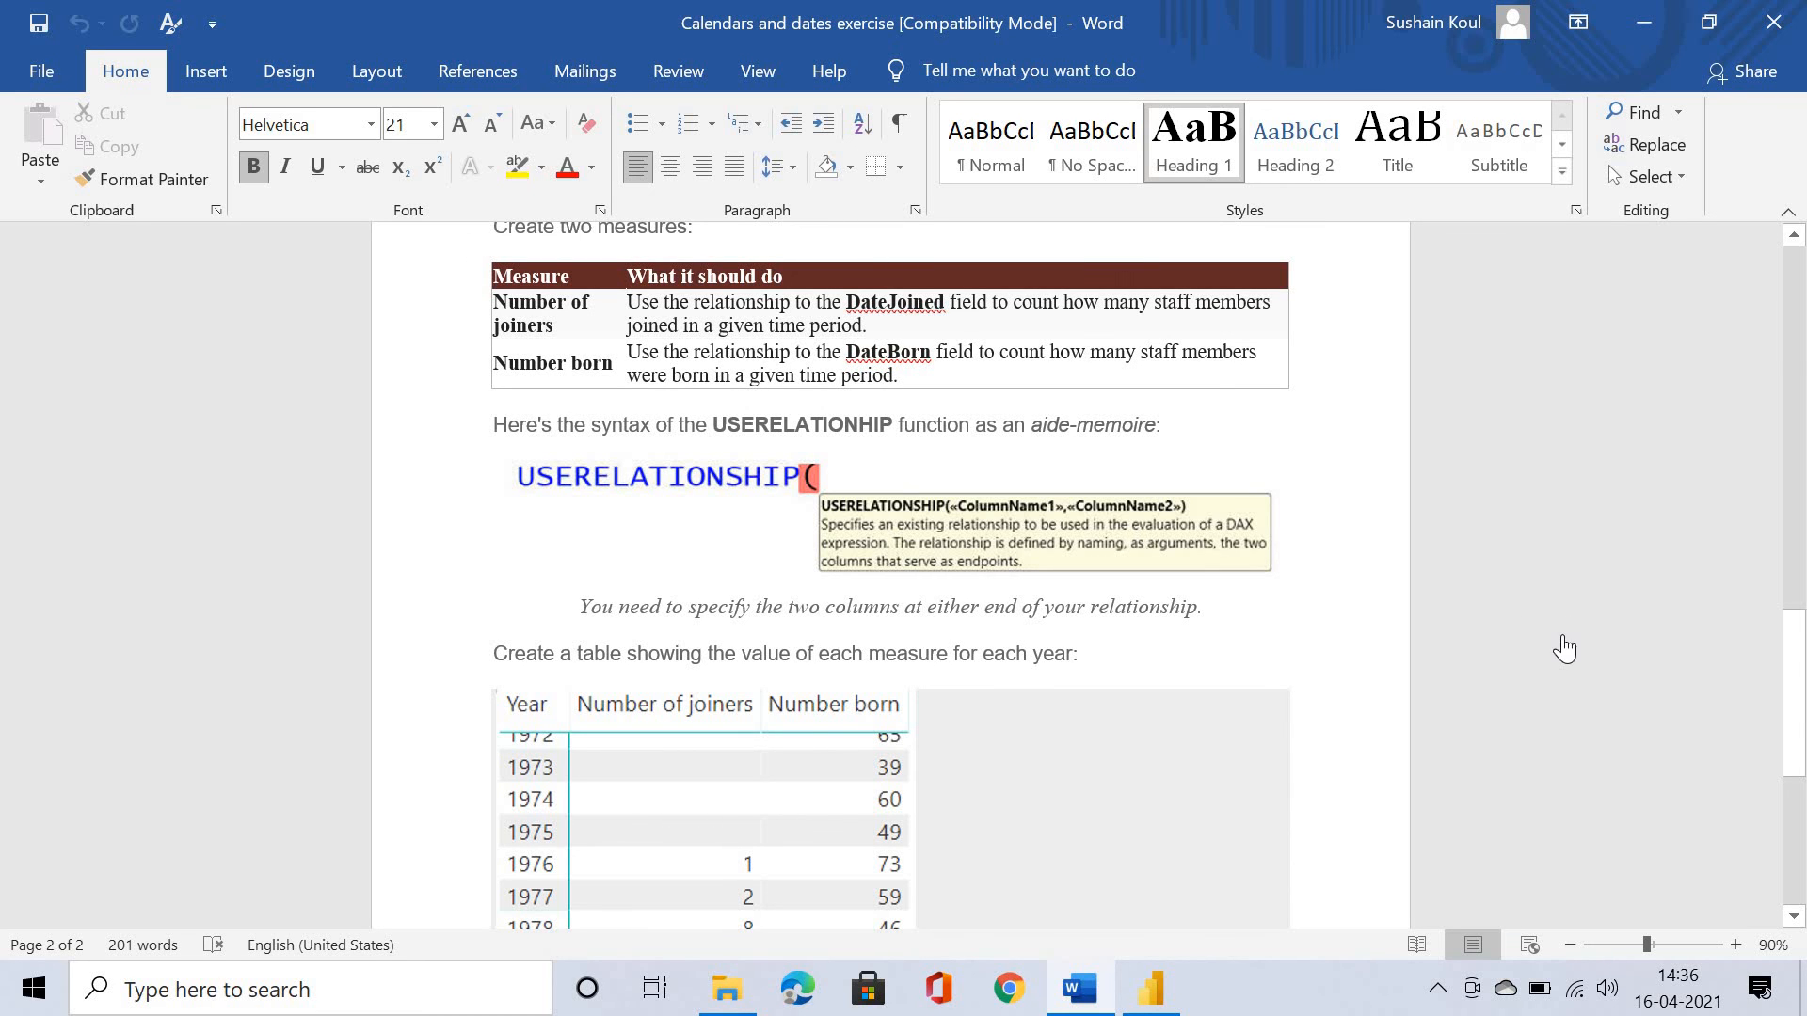
key("alt+Tab")
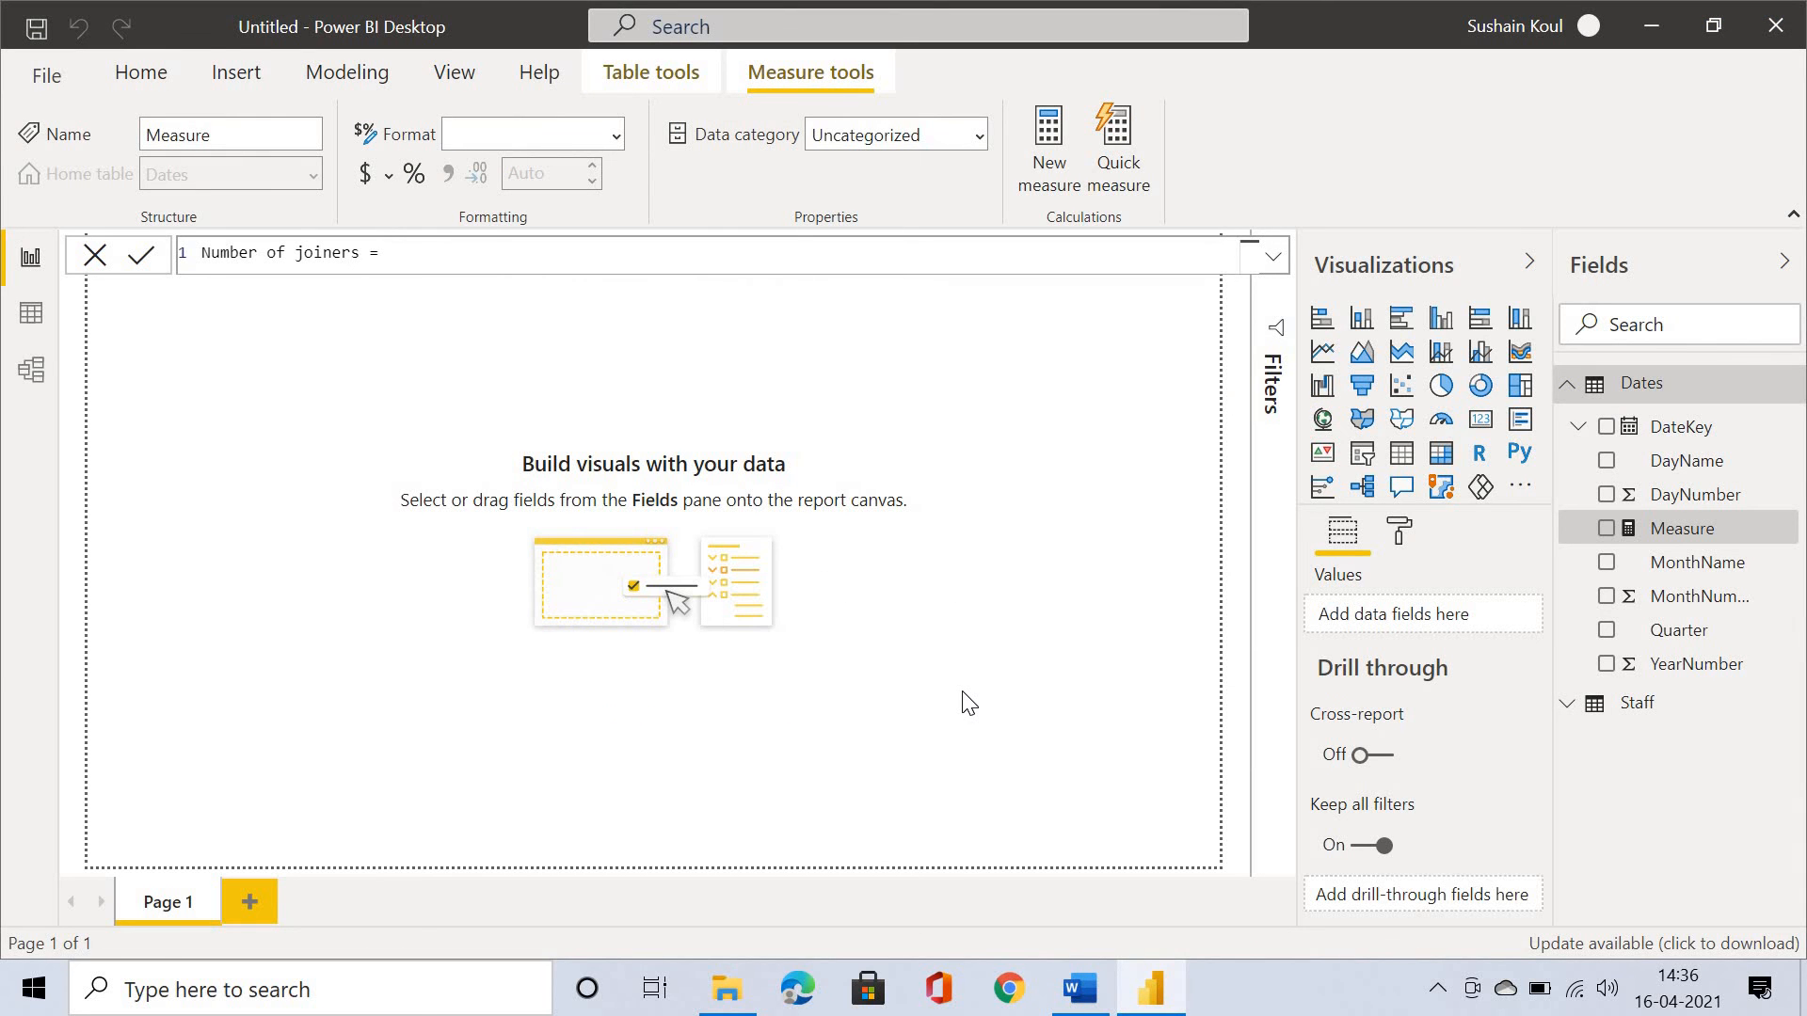
type("CALC")
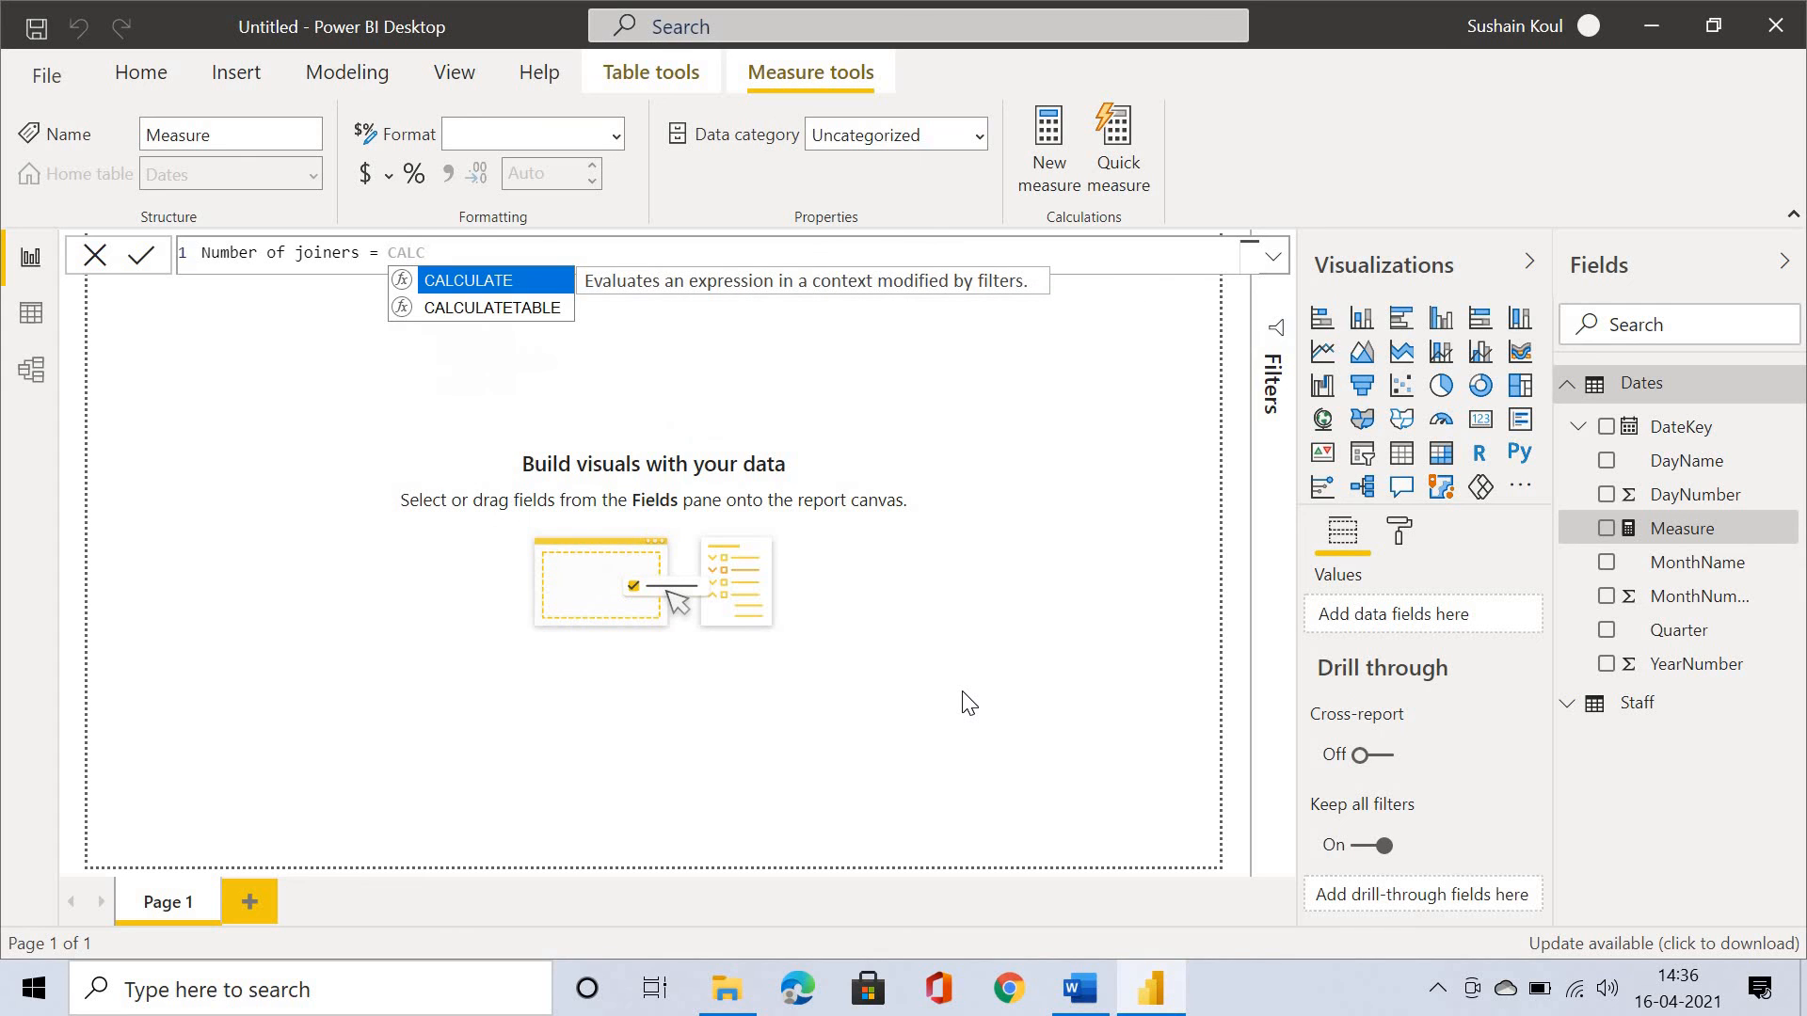
key("Tab")
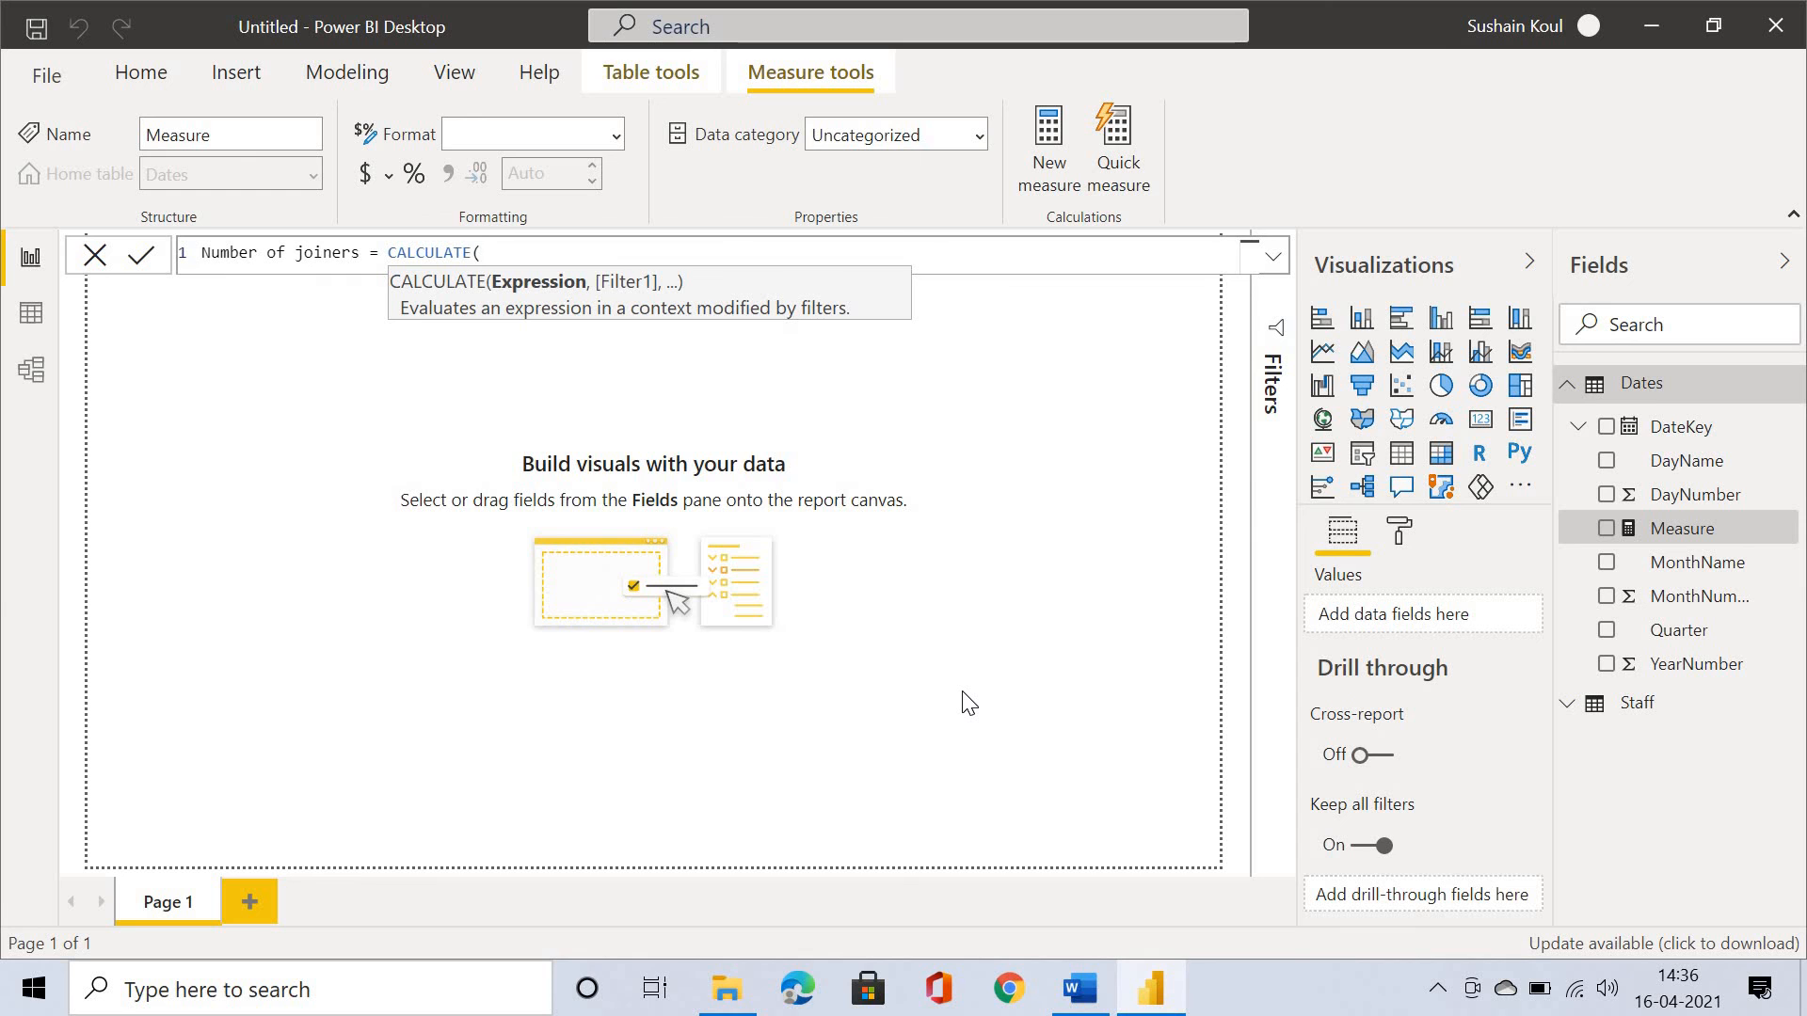
type("COUNT")
key("Tab")
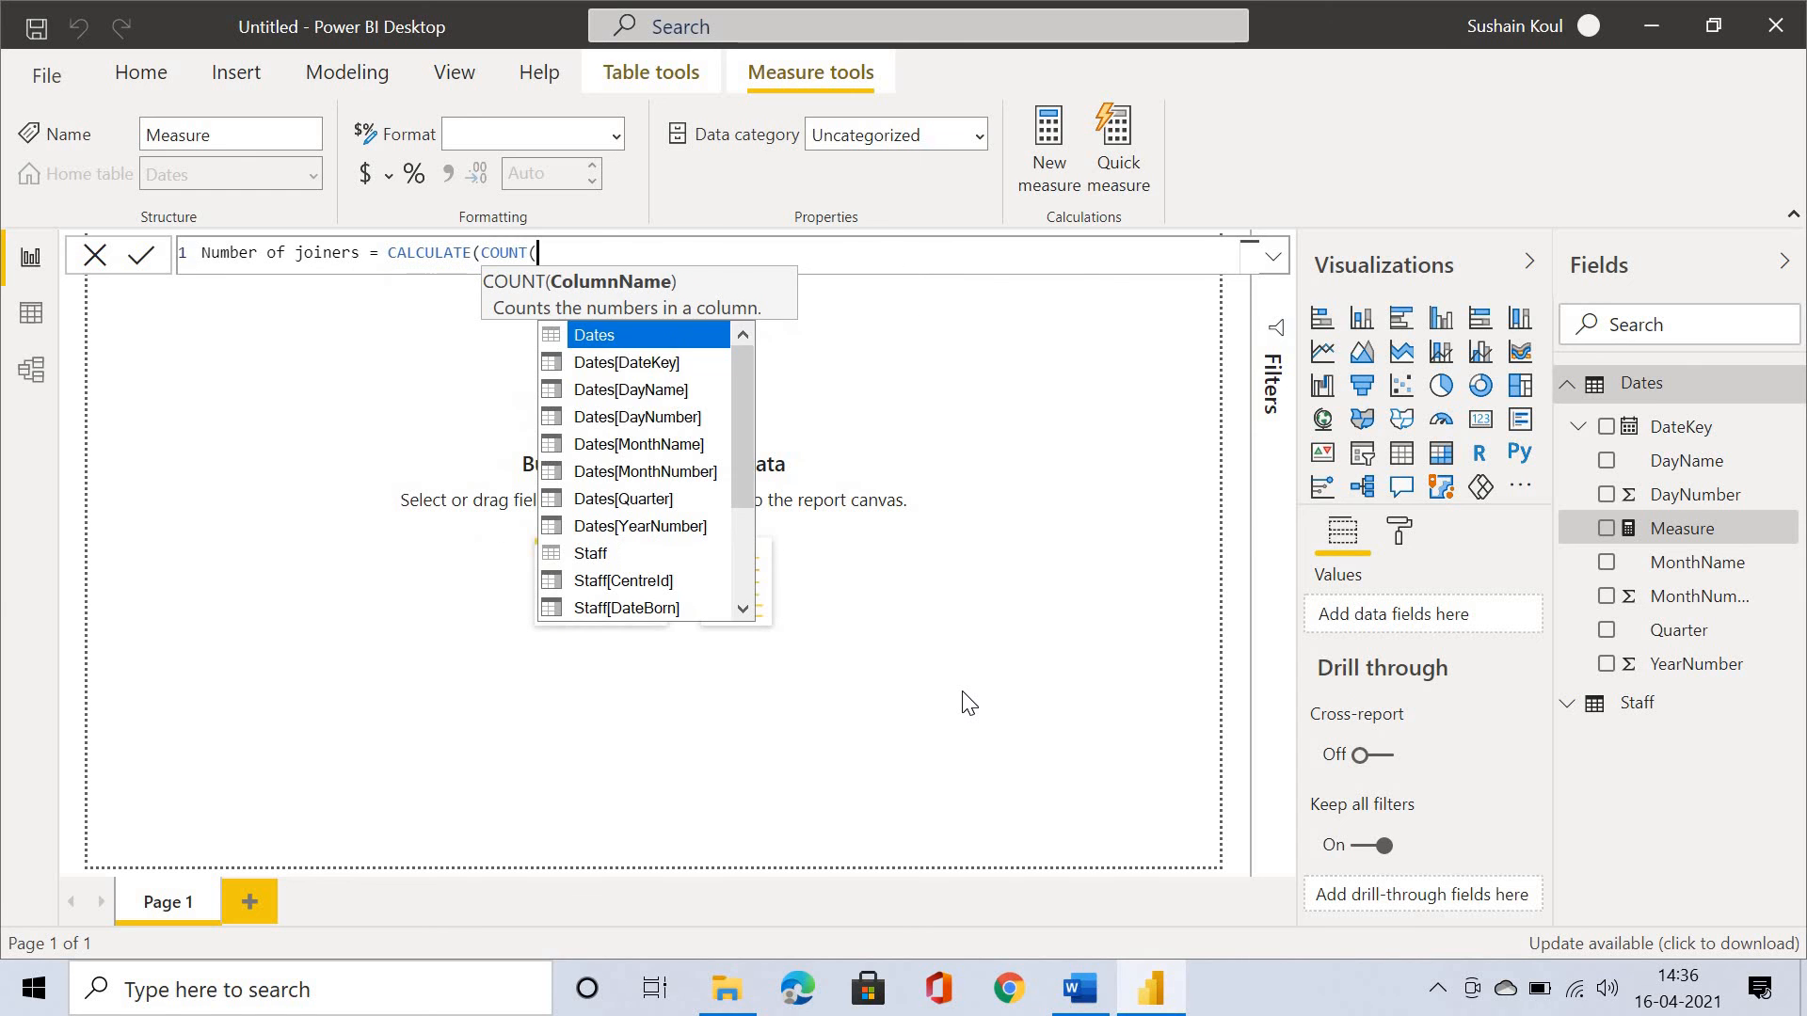
key("Down")
key("Down")
key("Down")
key("Down")
key("Down")
key("Down")
key("Down")
key("Down")
key("Down")
key("Down")
key("Down")
key("Down")
key("Down")
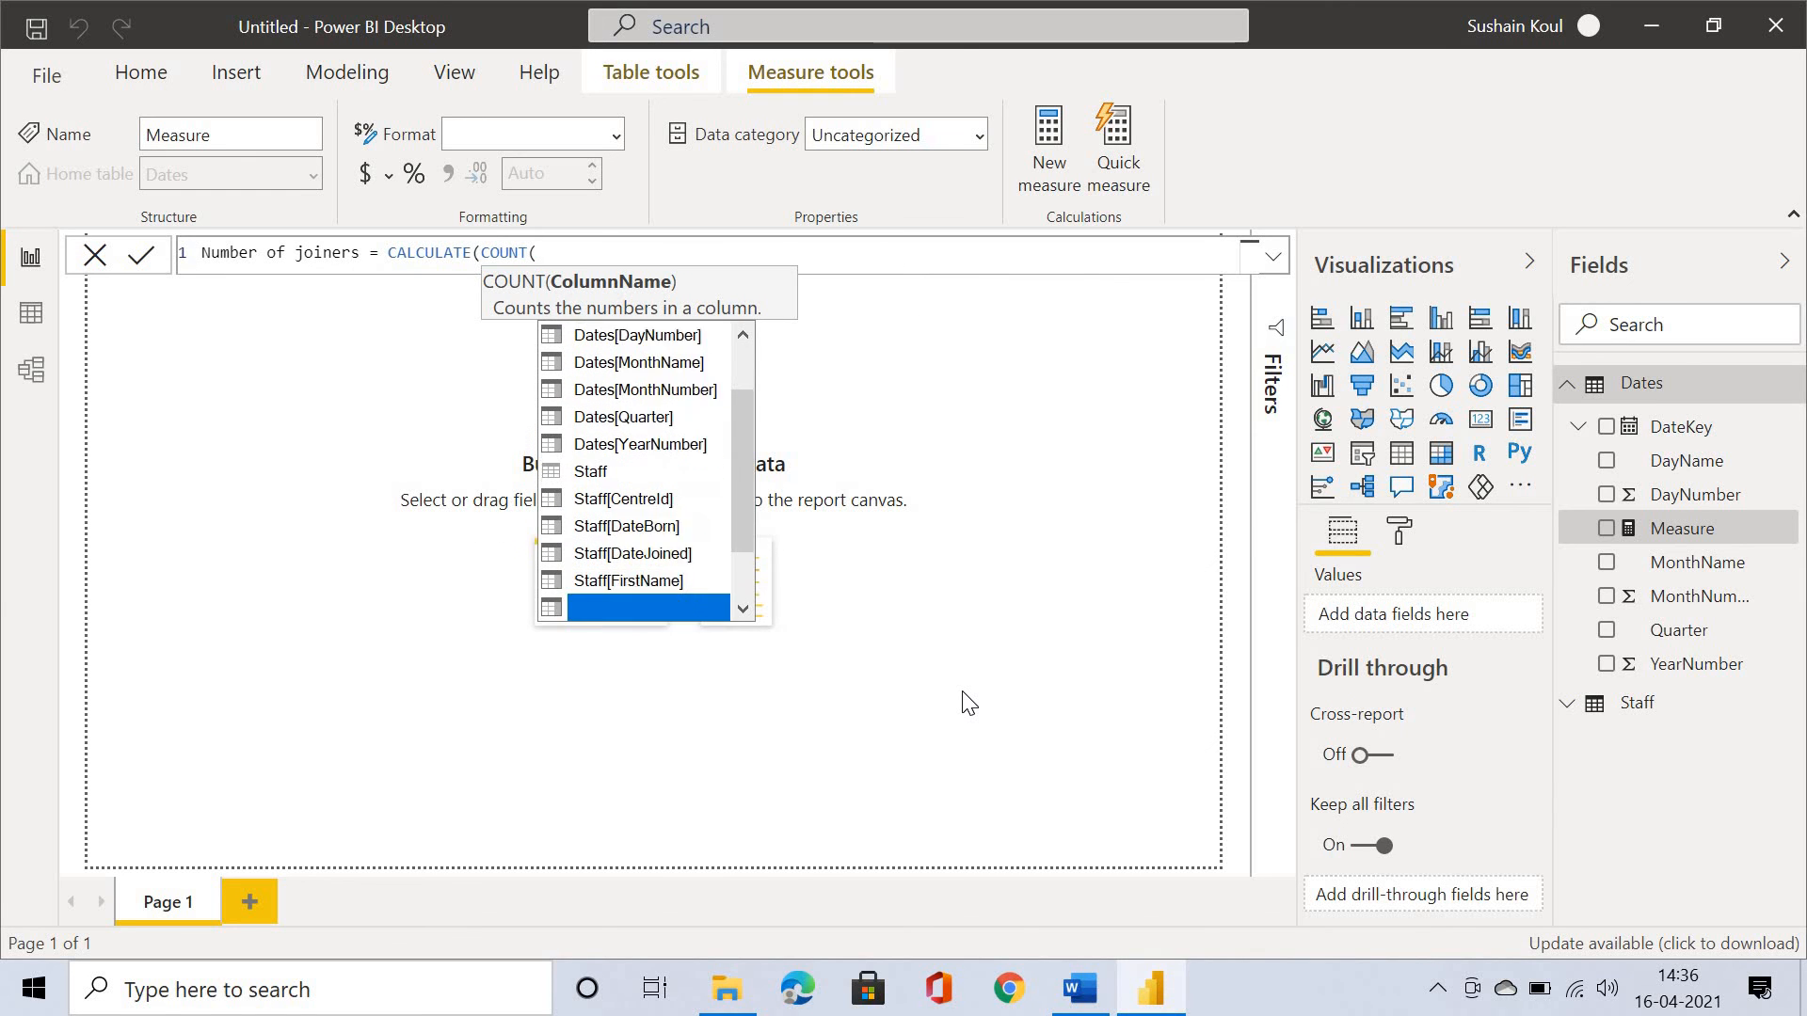
key("Down")
key("Down")
key("Up")
key("Up")
key("Tab")
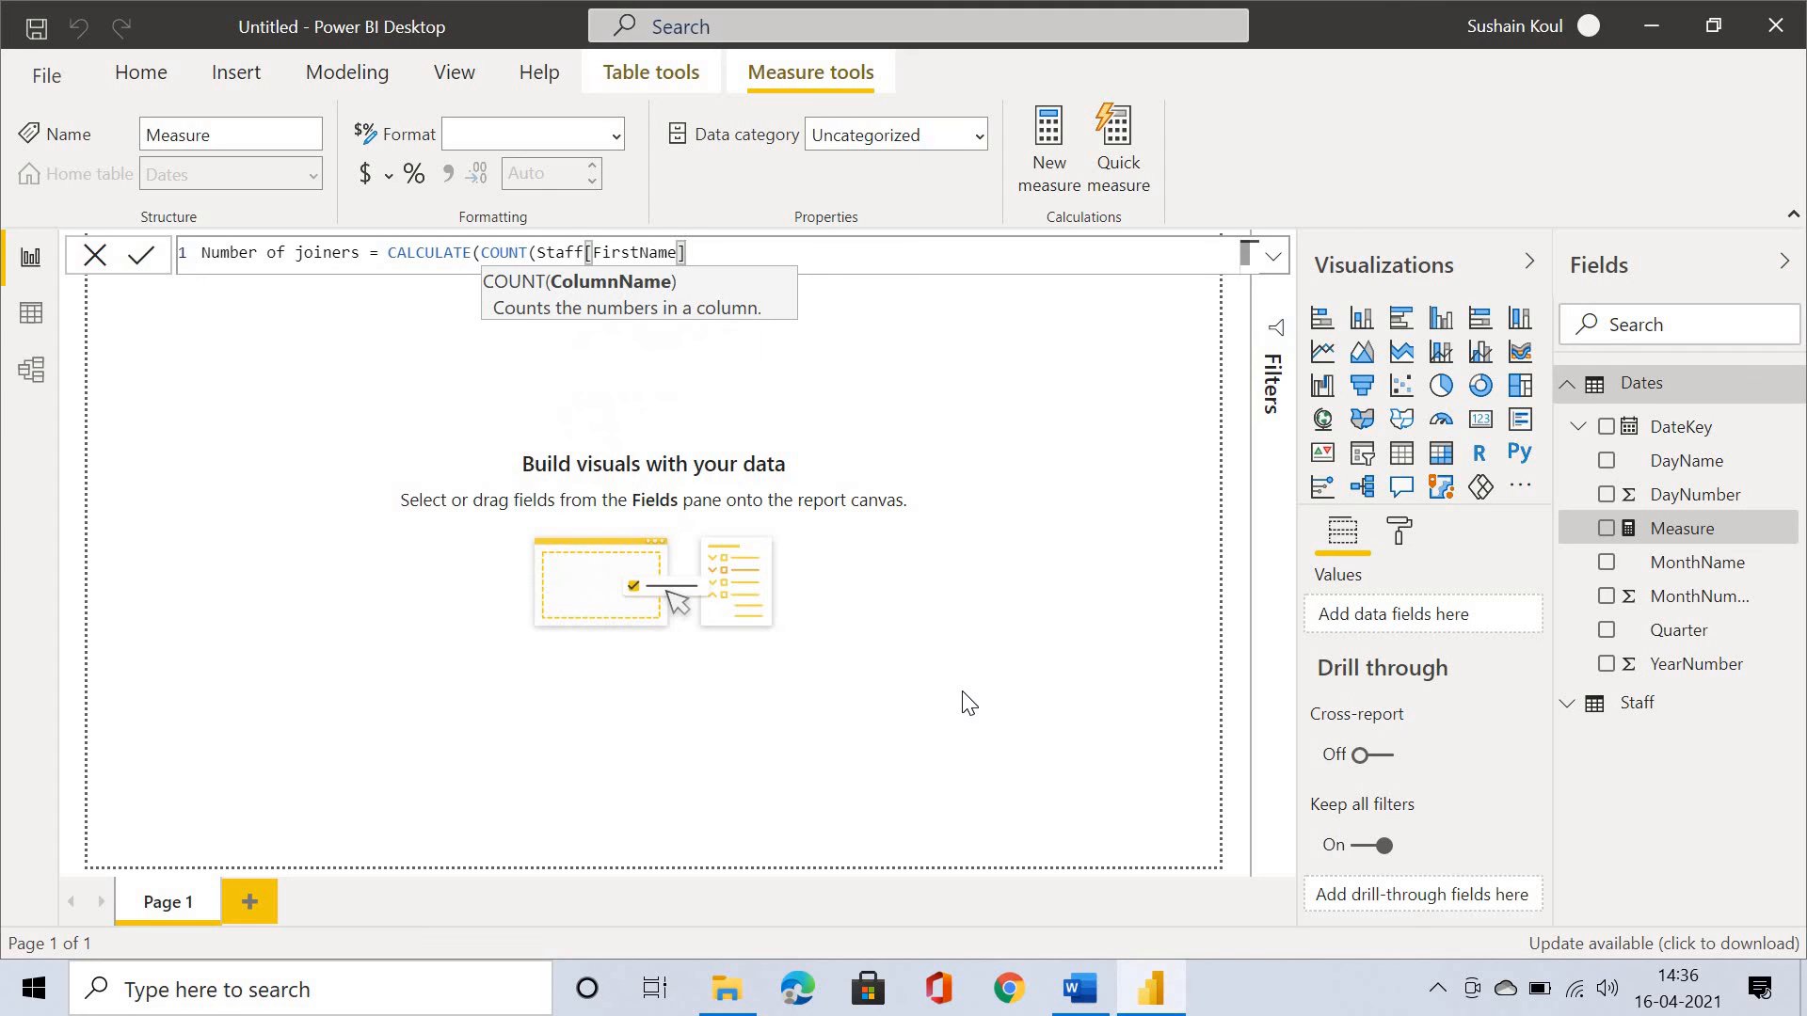
type("),")
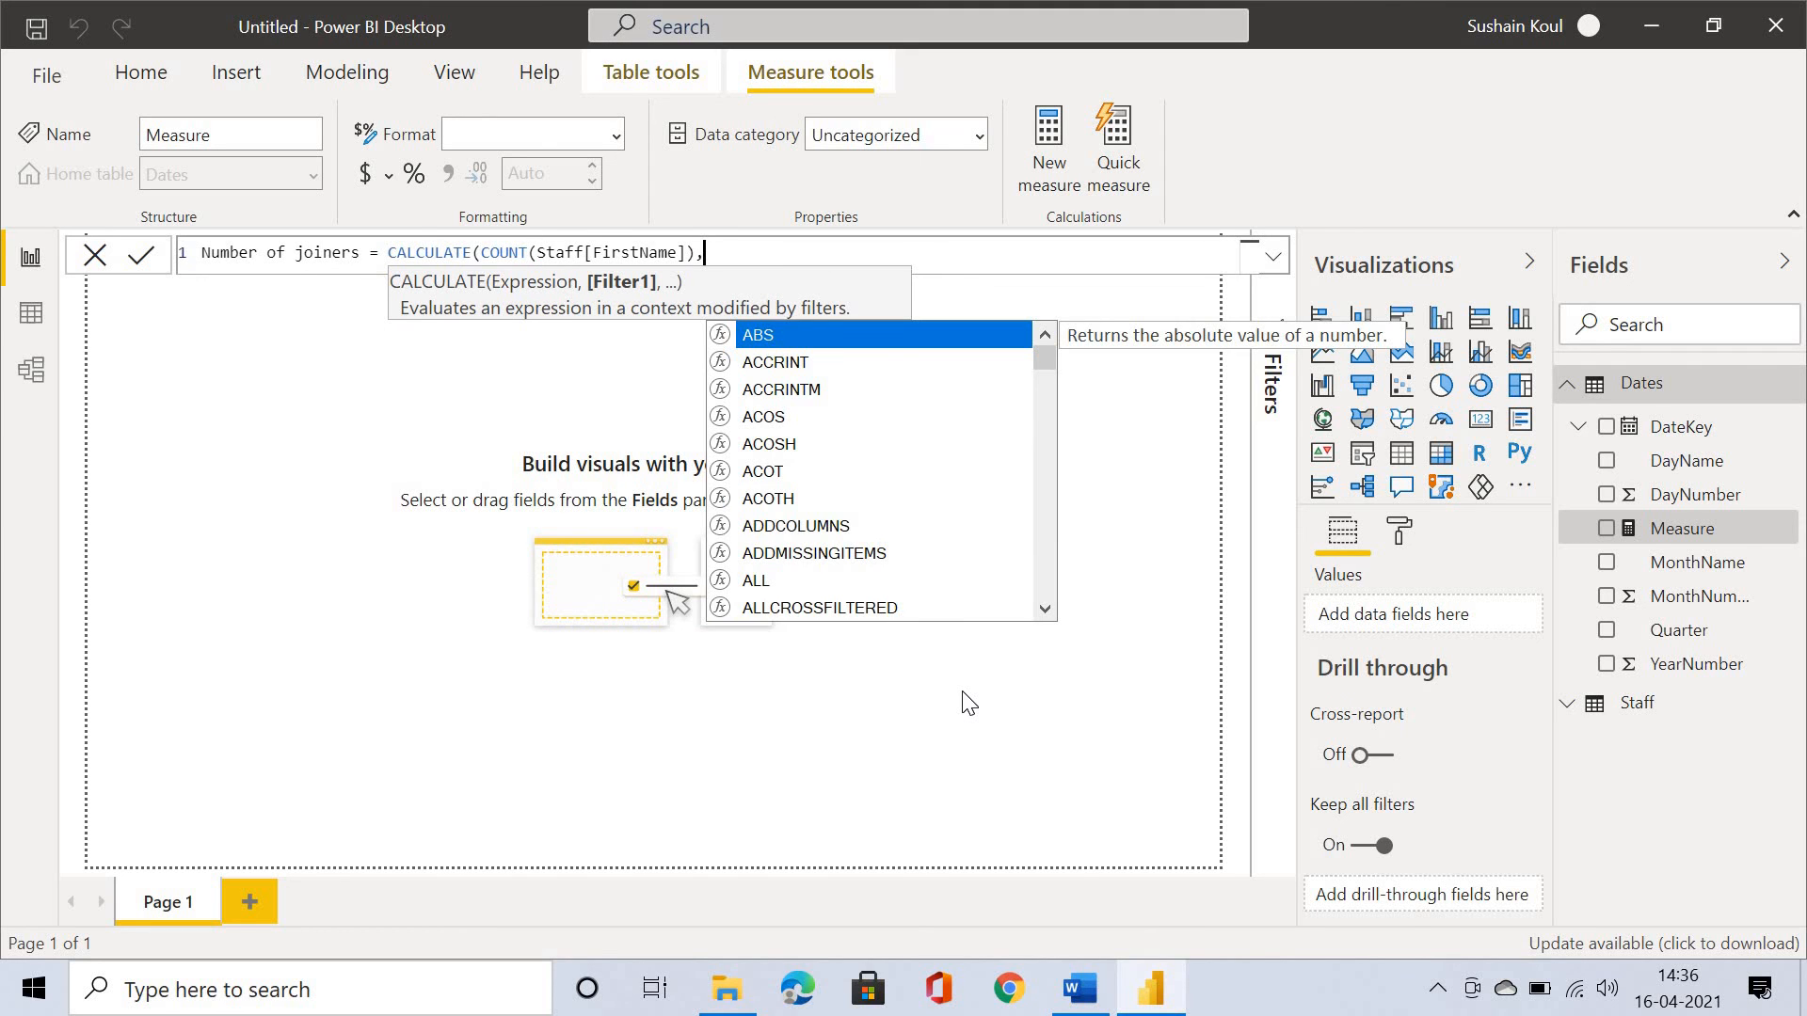
Complete the measure's formula with the filter USERELATIONSHIP(Dates[DateKey],Staff[DateJoined]) and close the CALCULATE call
type("user")
key("Tab")
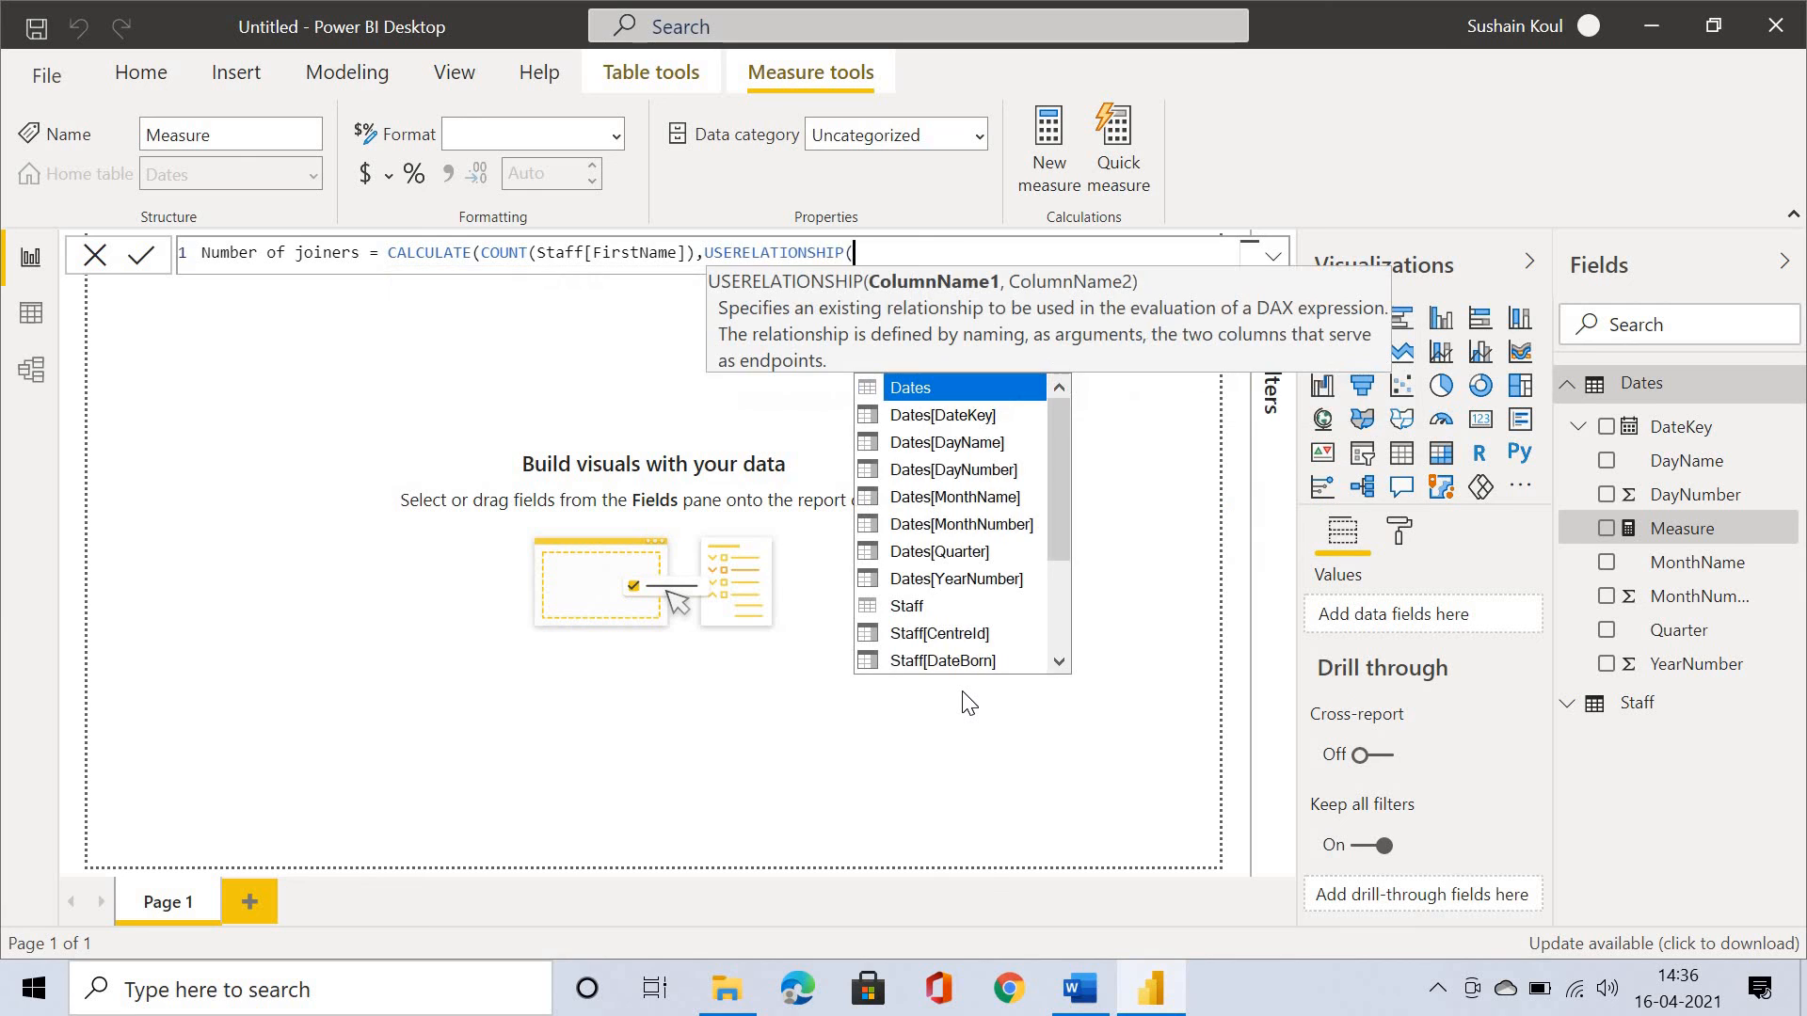
key("Down")
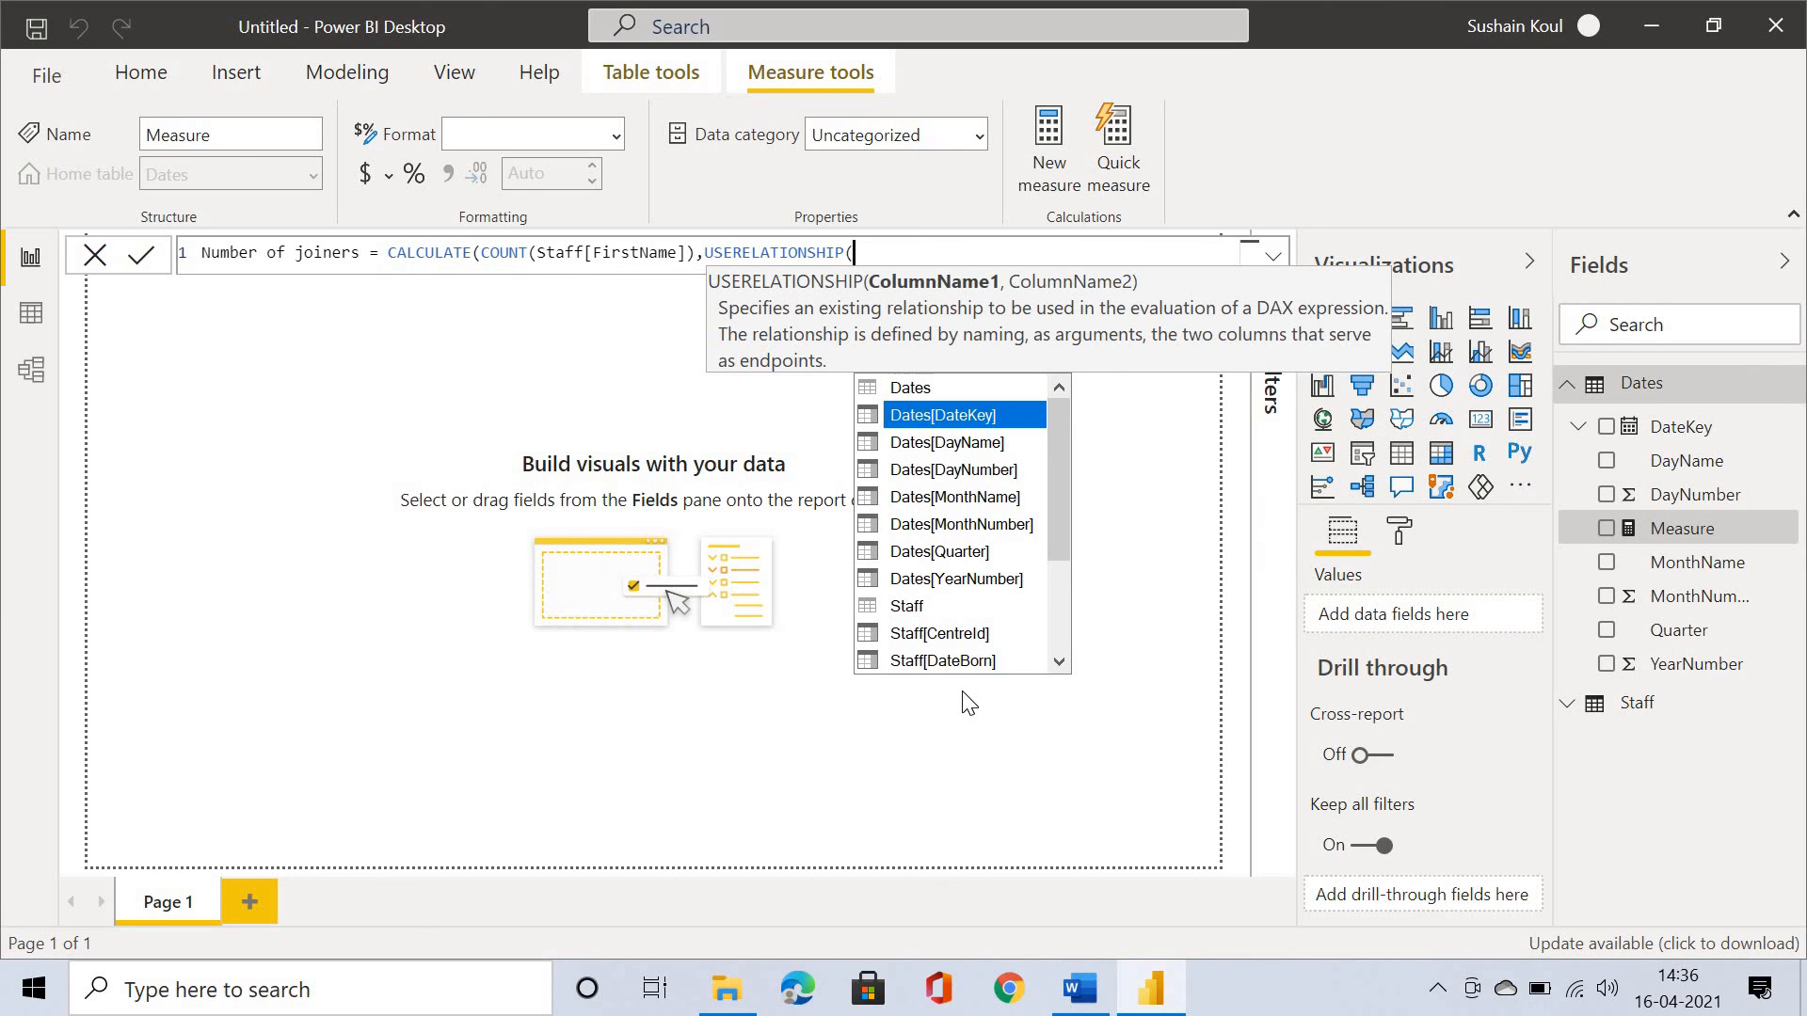
key("Tab")
type(",")
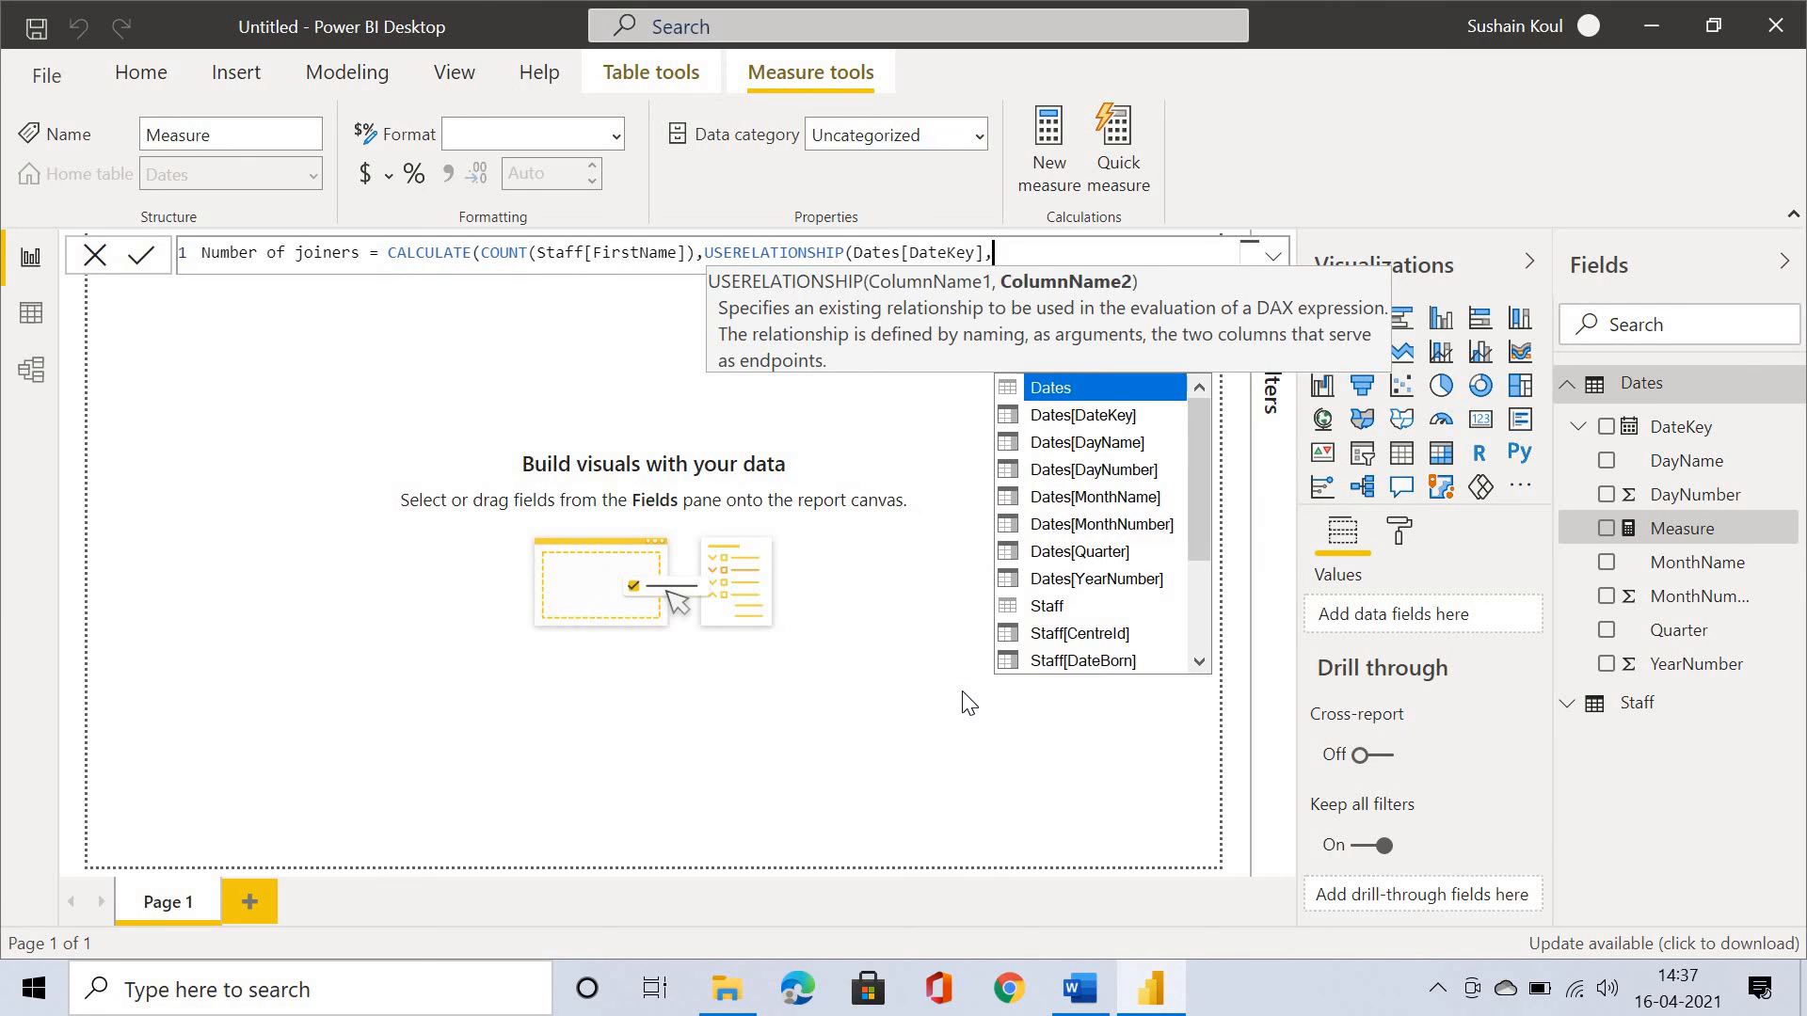
key("Down")
key("Down")
key("Down")
key("Down")
key("Down")
key("Down")
key("Down")
key("Down")
key("Down")
key("Down")
key("Down")
key("Down")
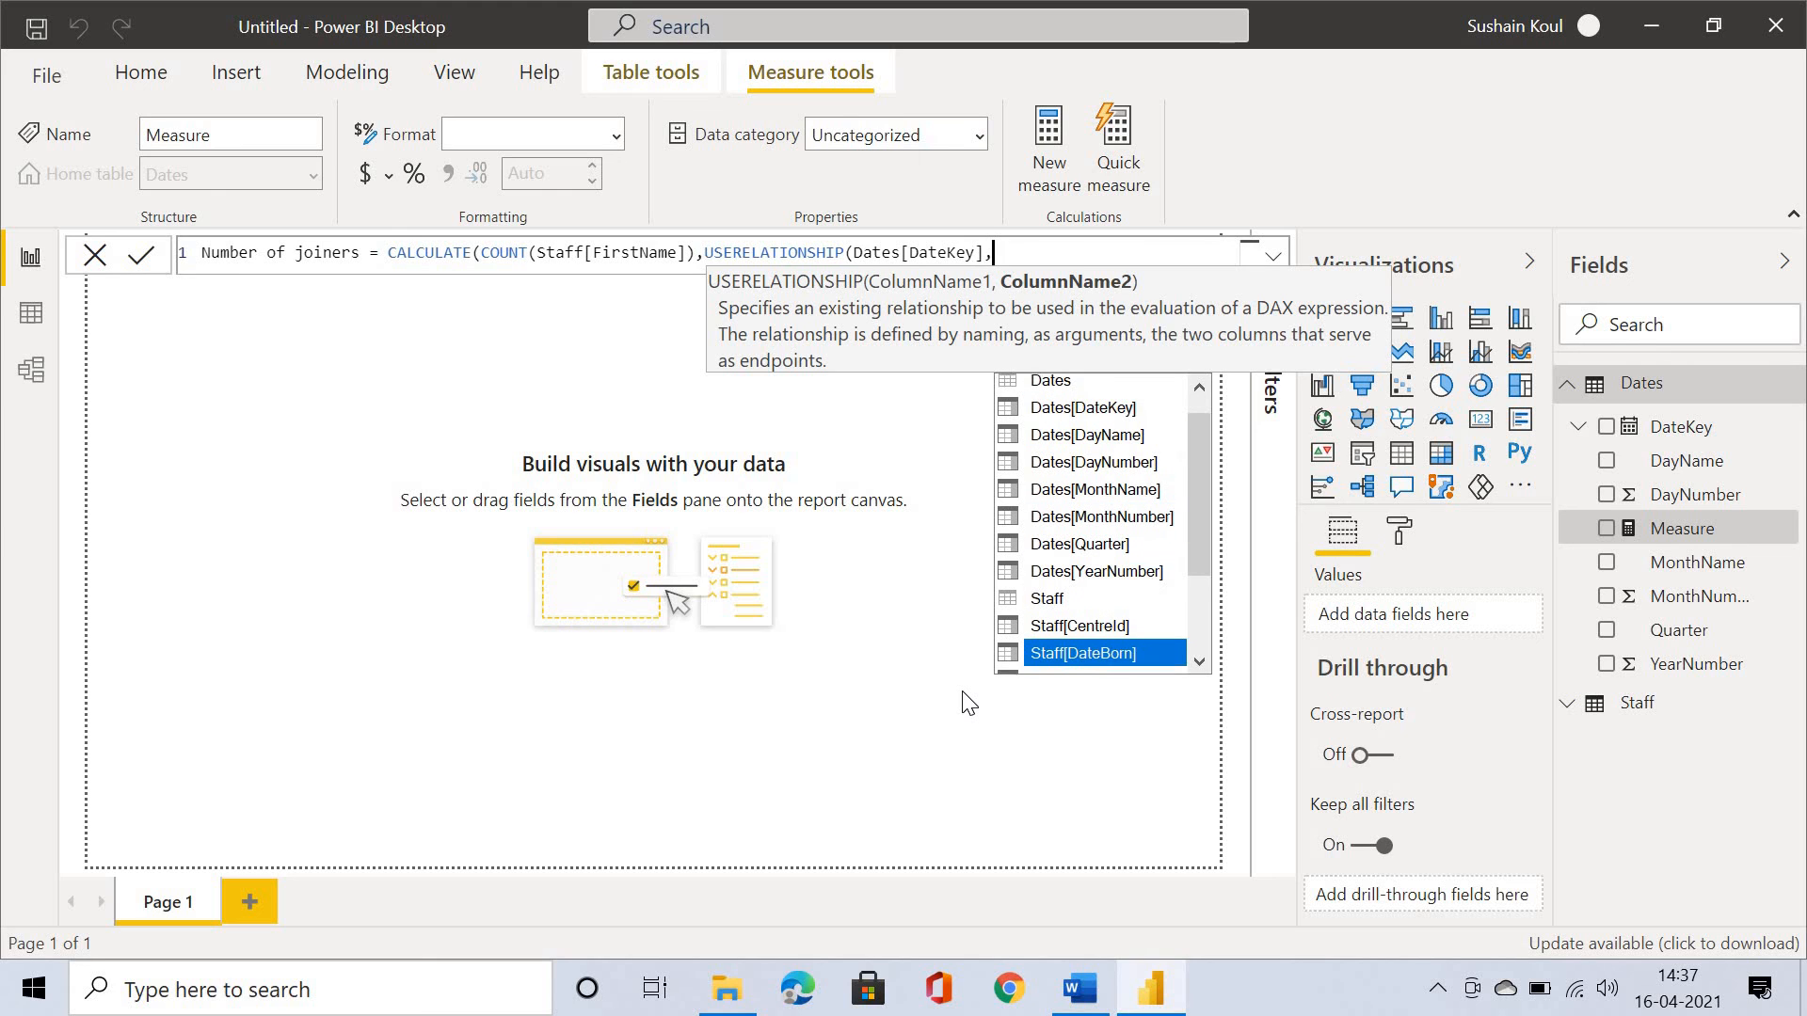
key("Up")
key("Tab")
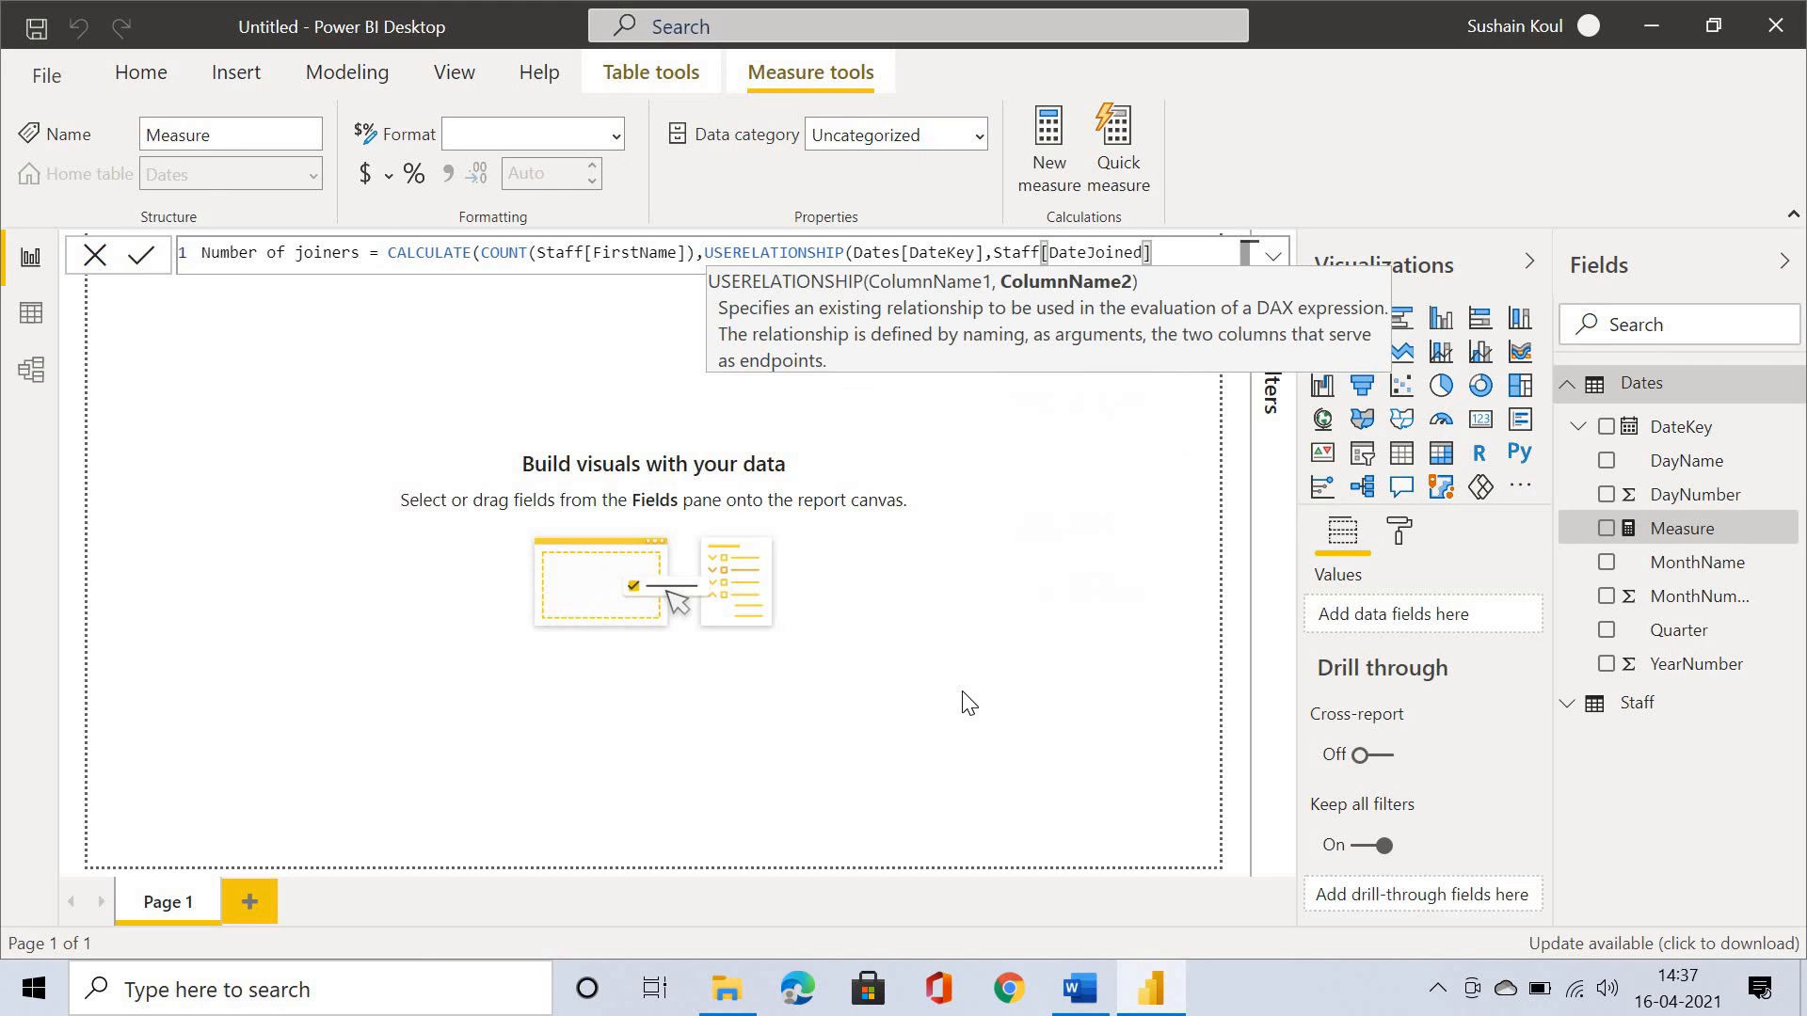
type(")")
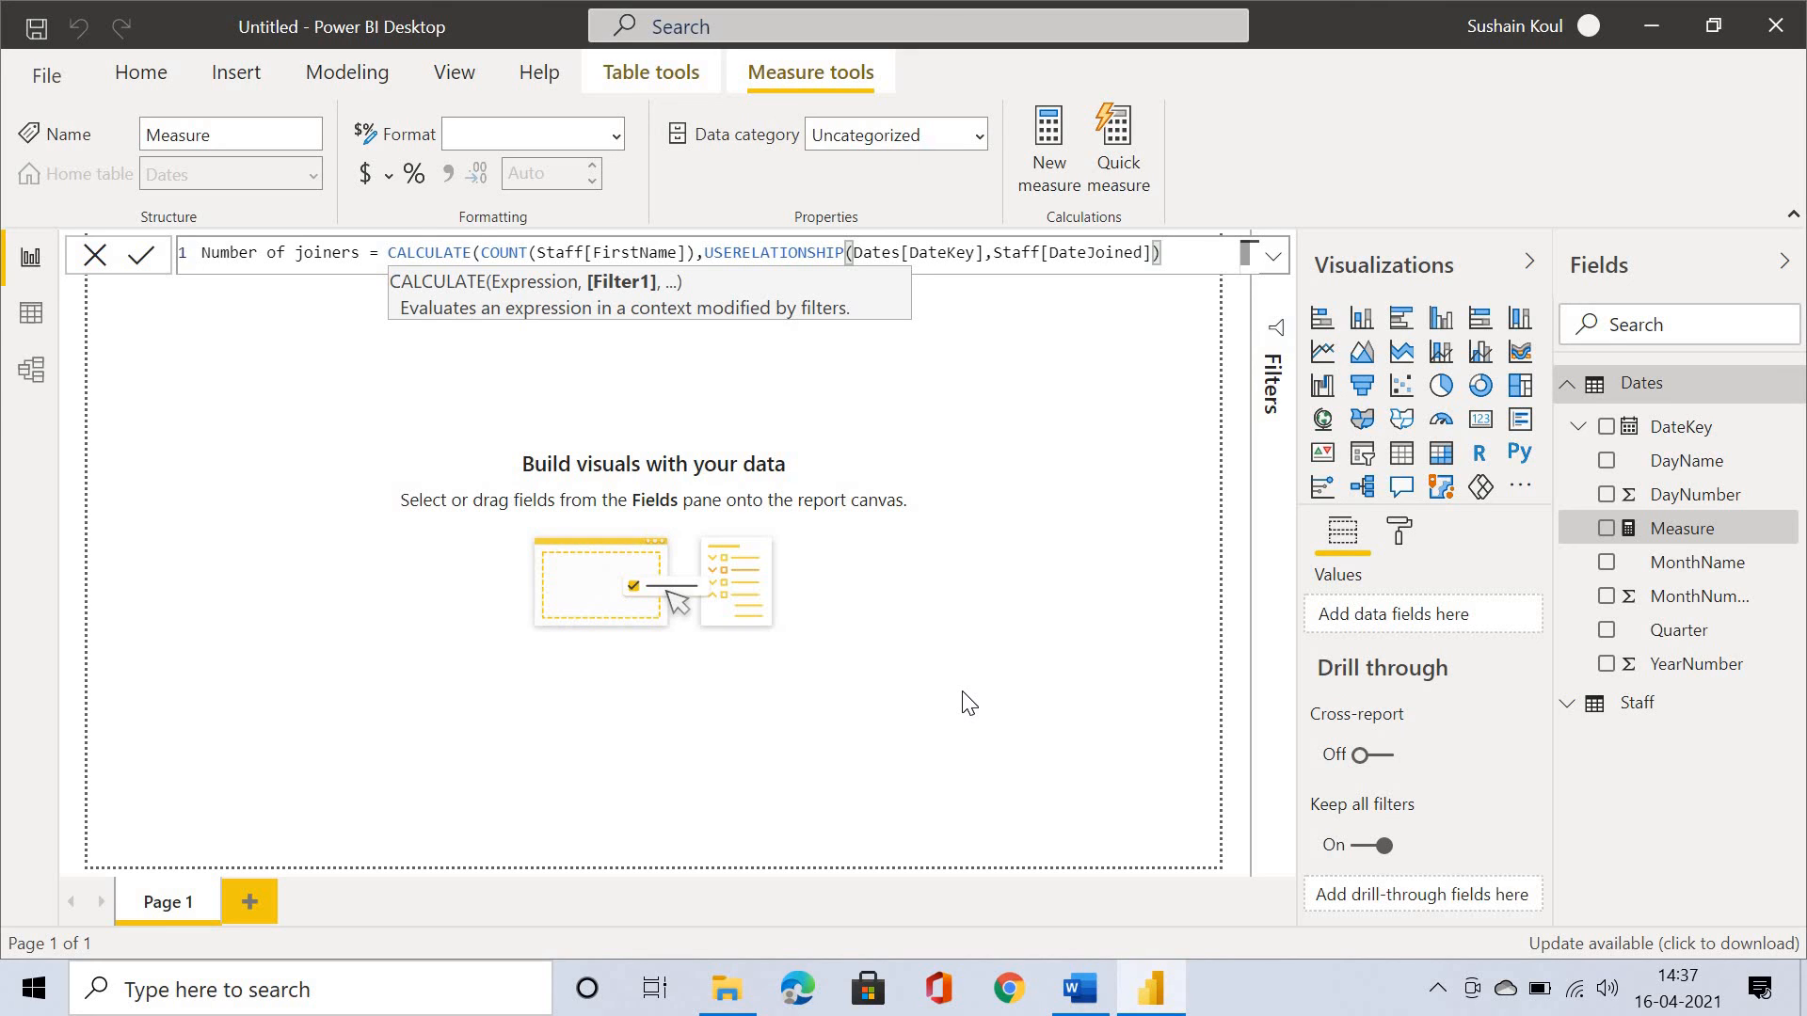
type(")")
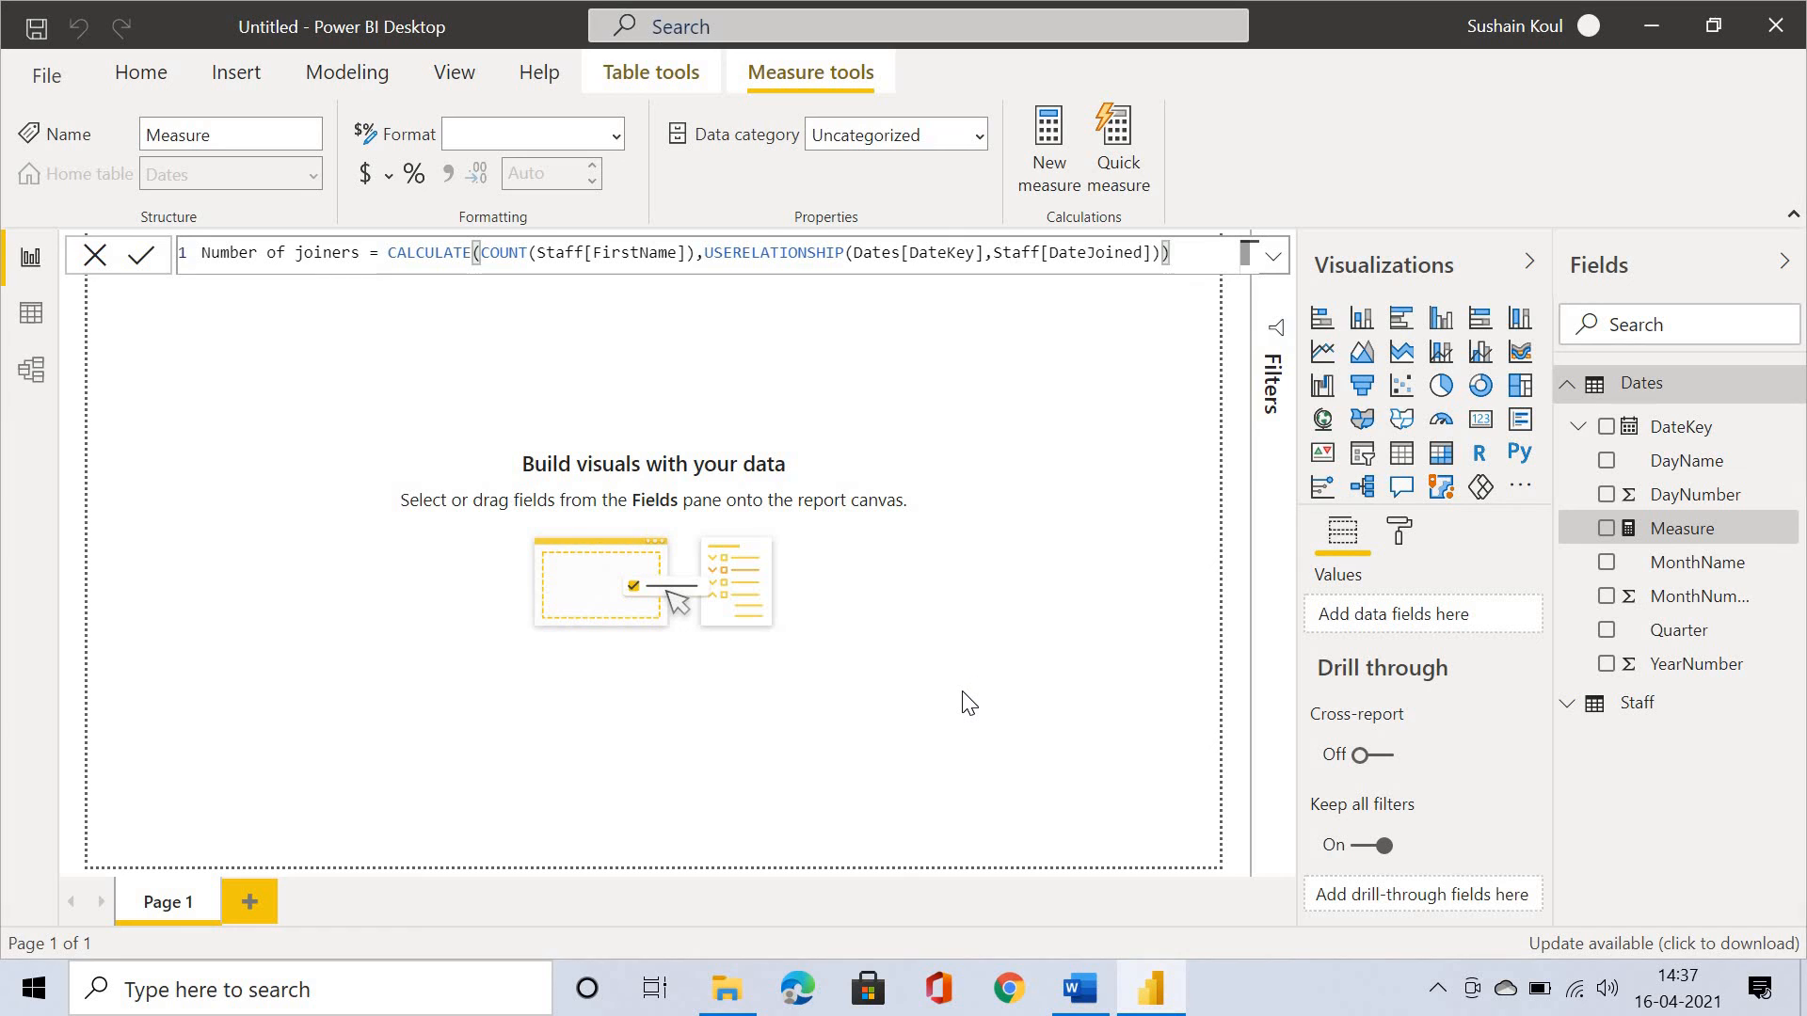
Commit the Number of joiners measure and, checking the Word exercise, start another Power BI measure named Number born
key("Return")
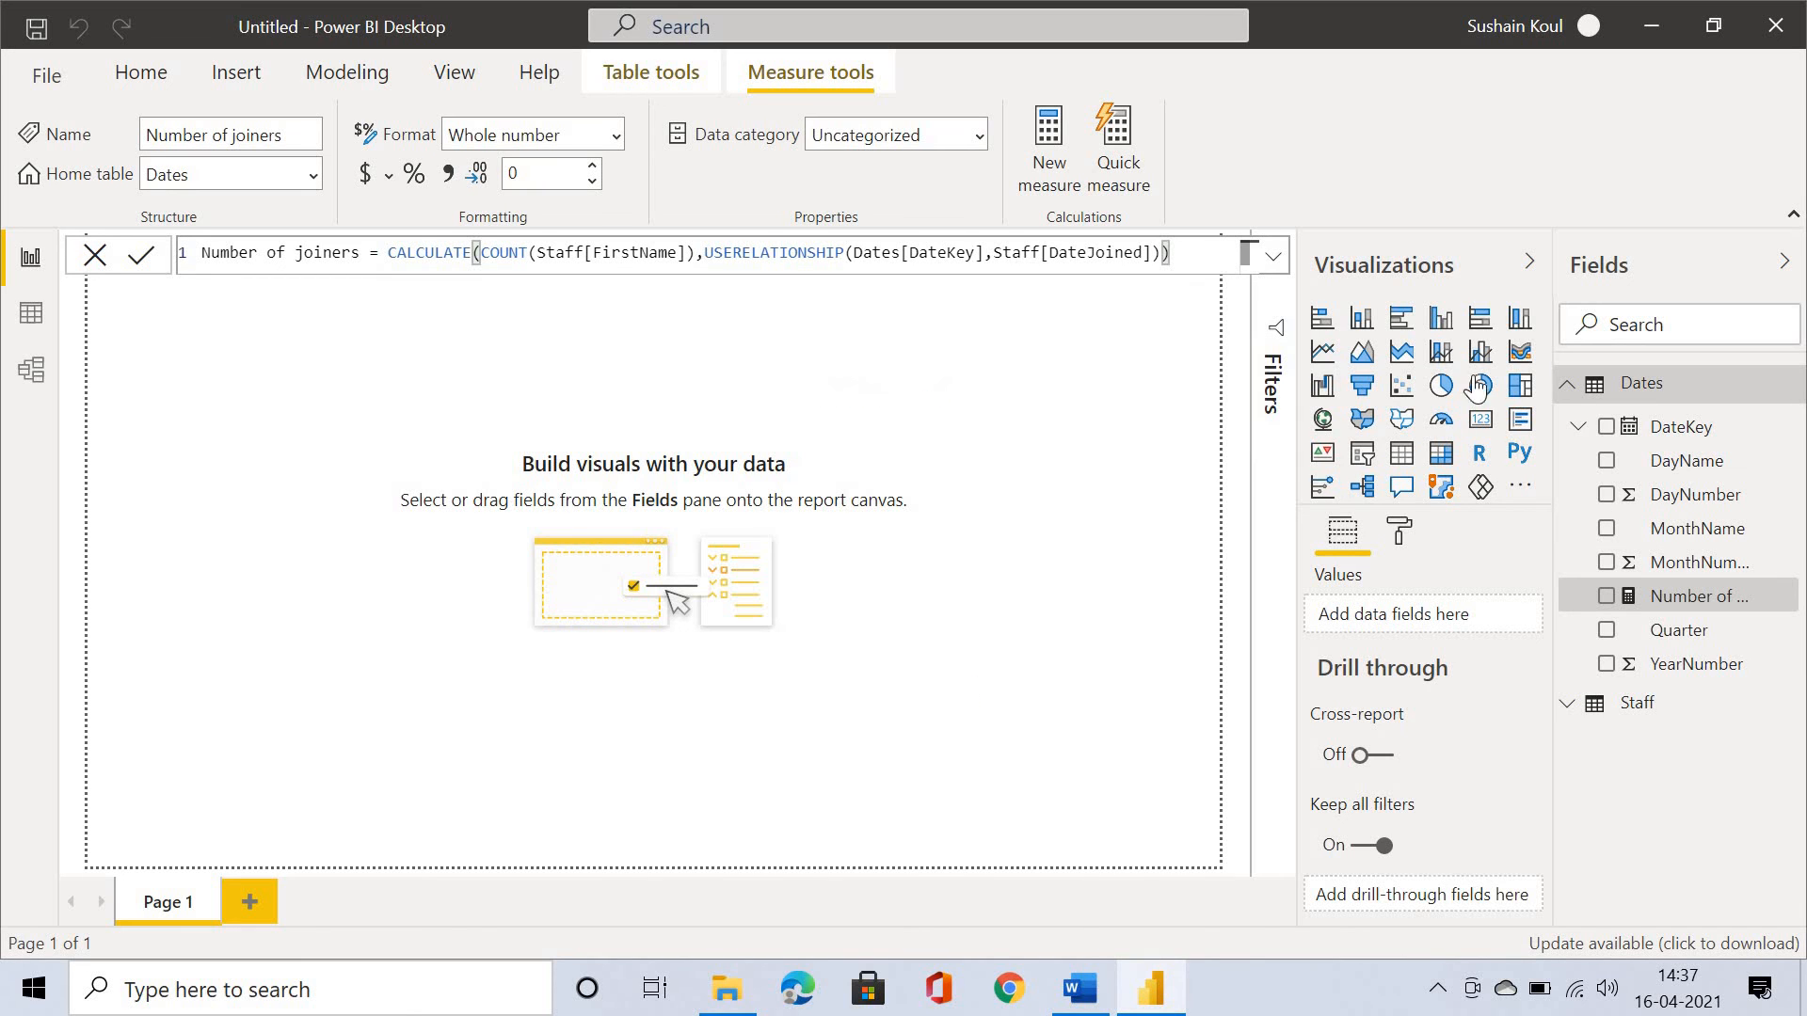
left_click(1048, 146)
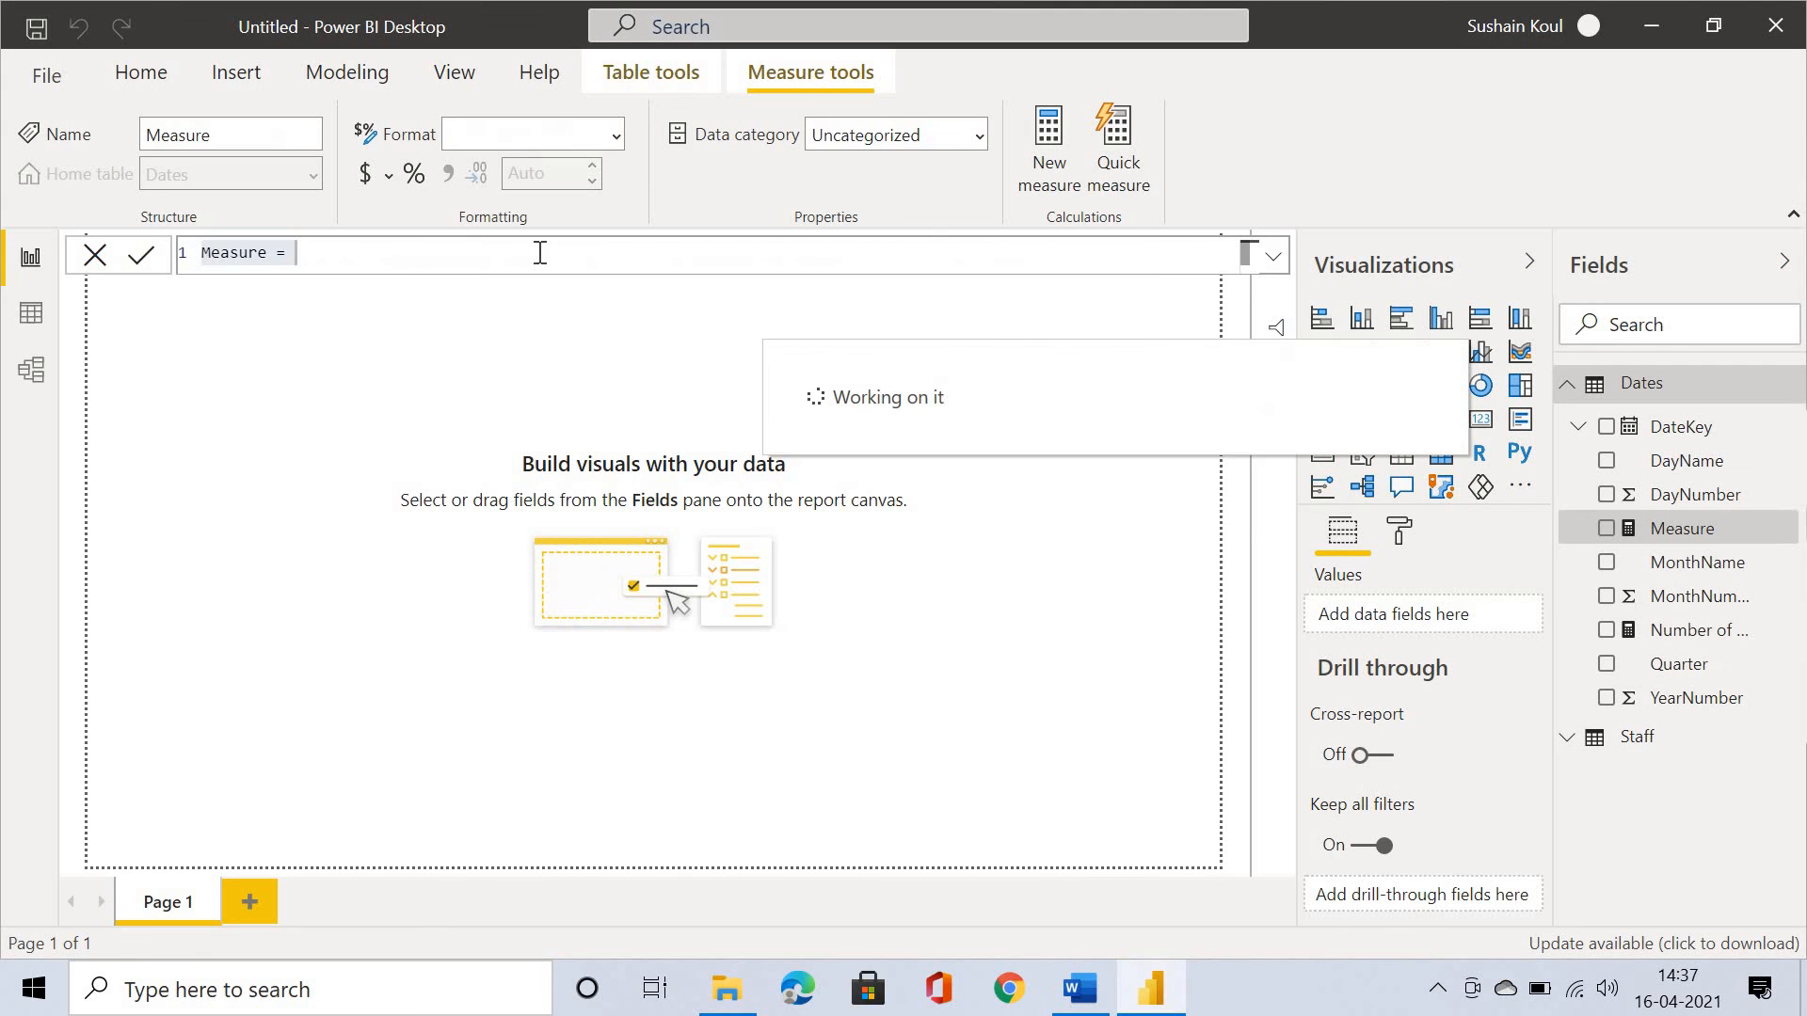
type("Number")
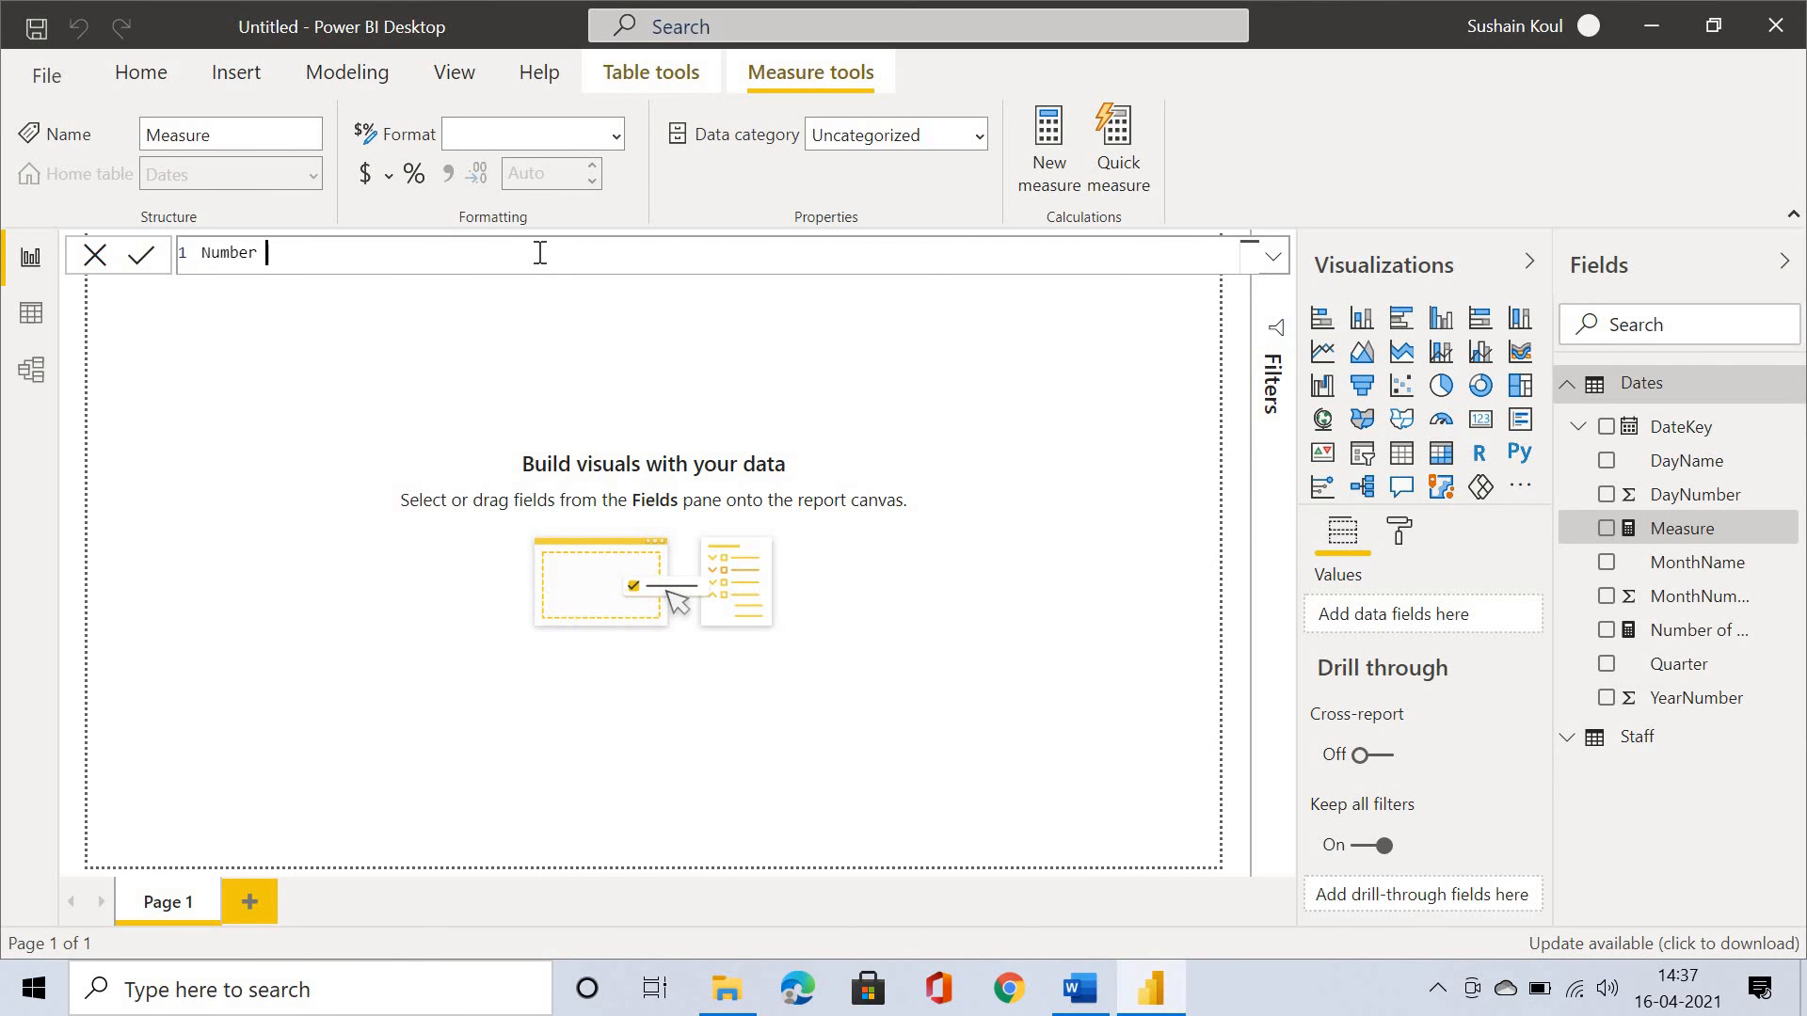
key("alt+Tab")
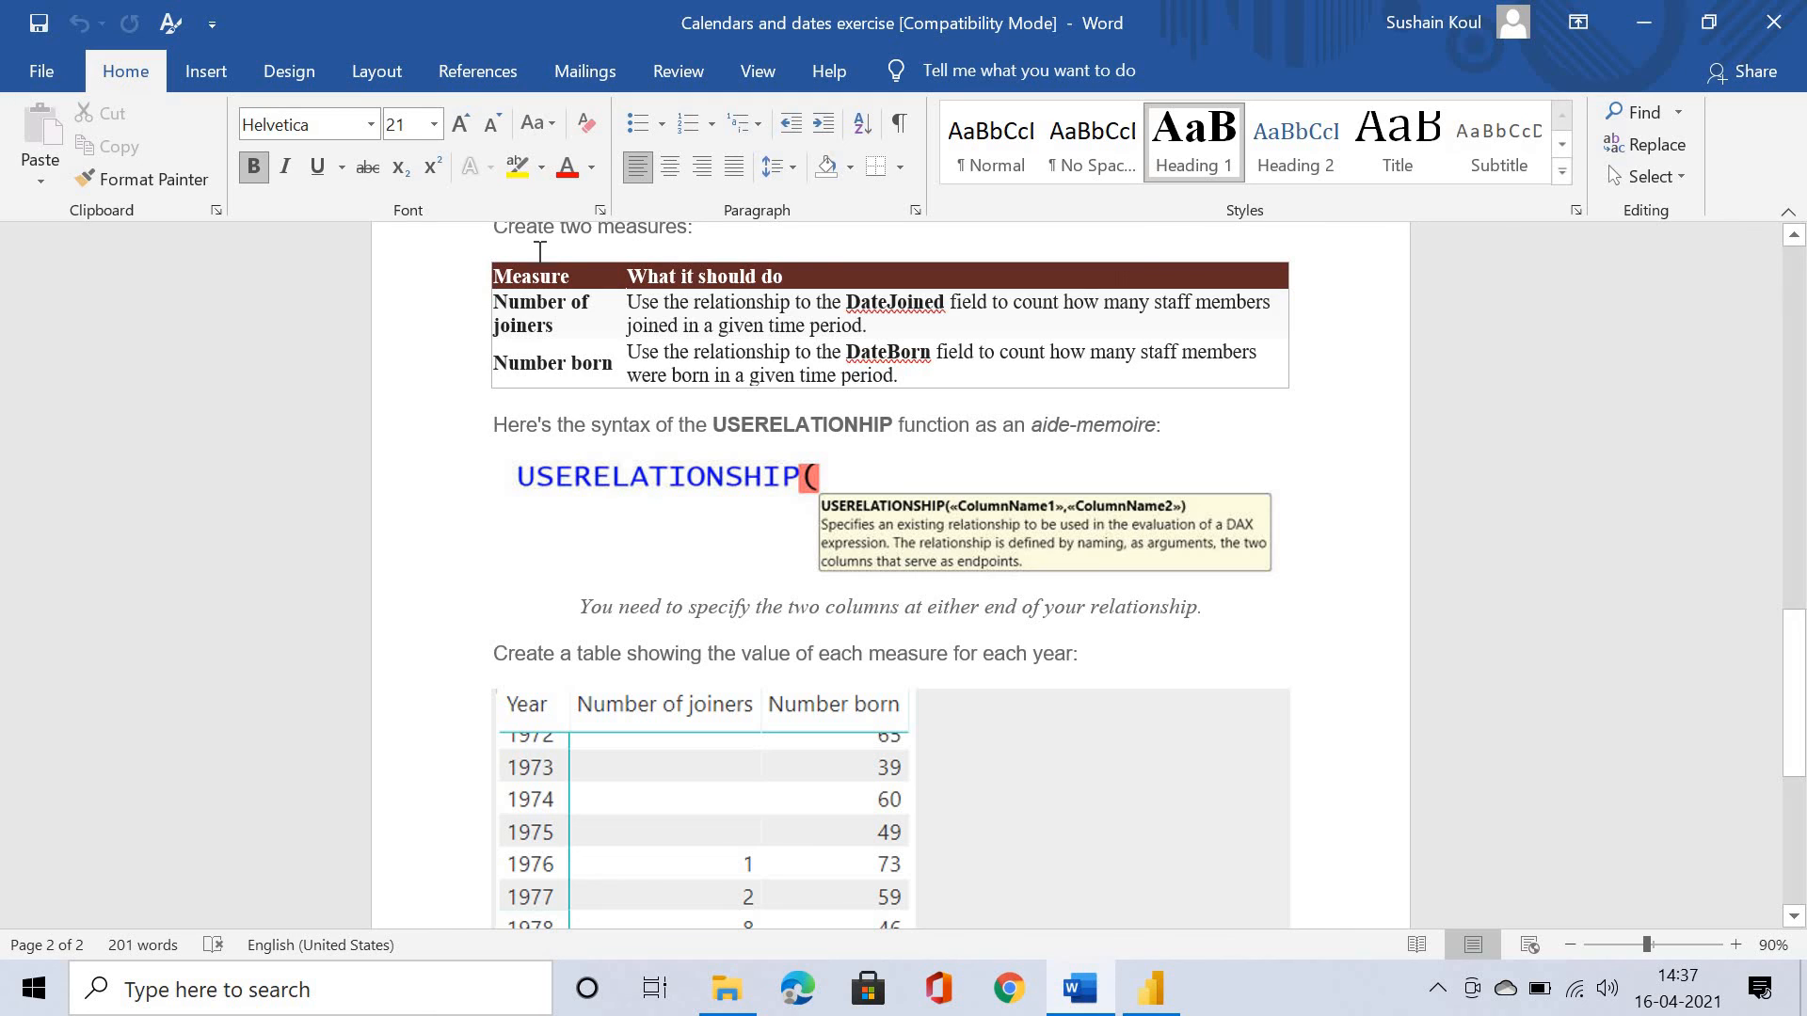
key("alt+Tab")
type("born")
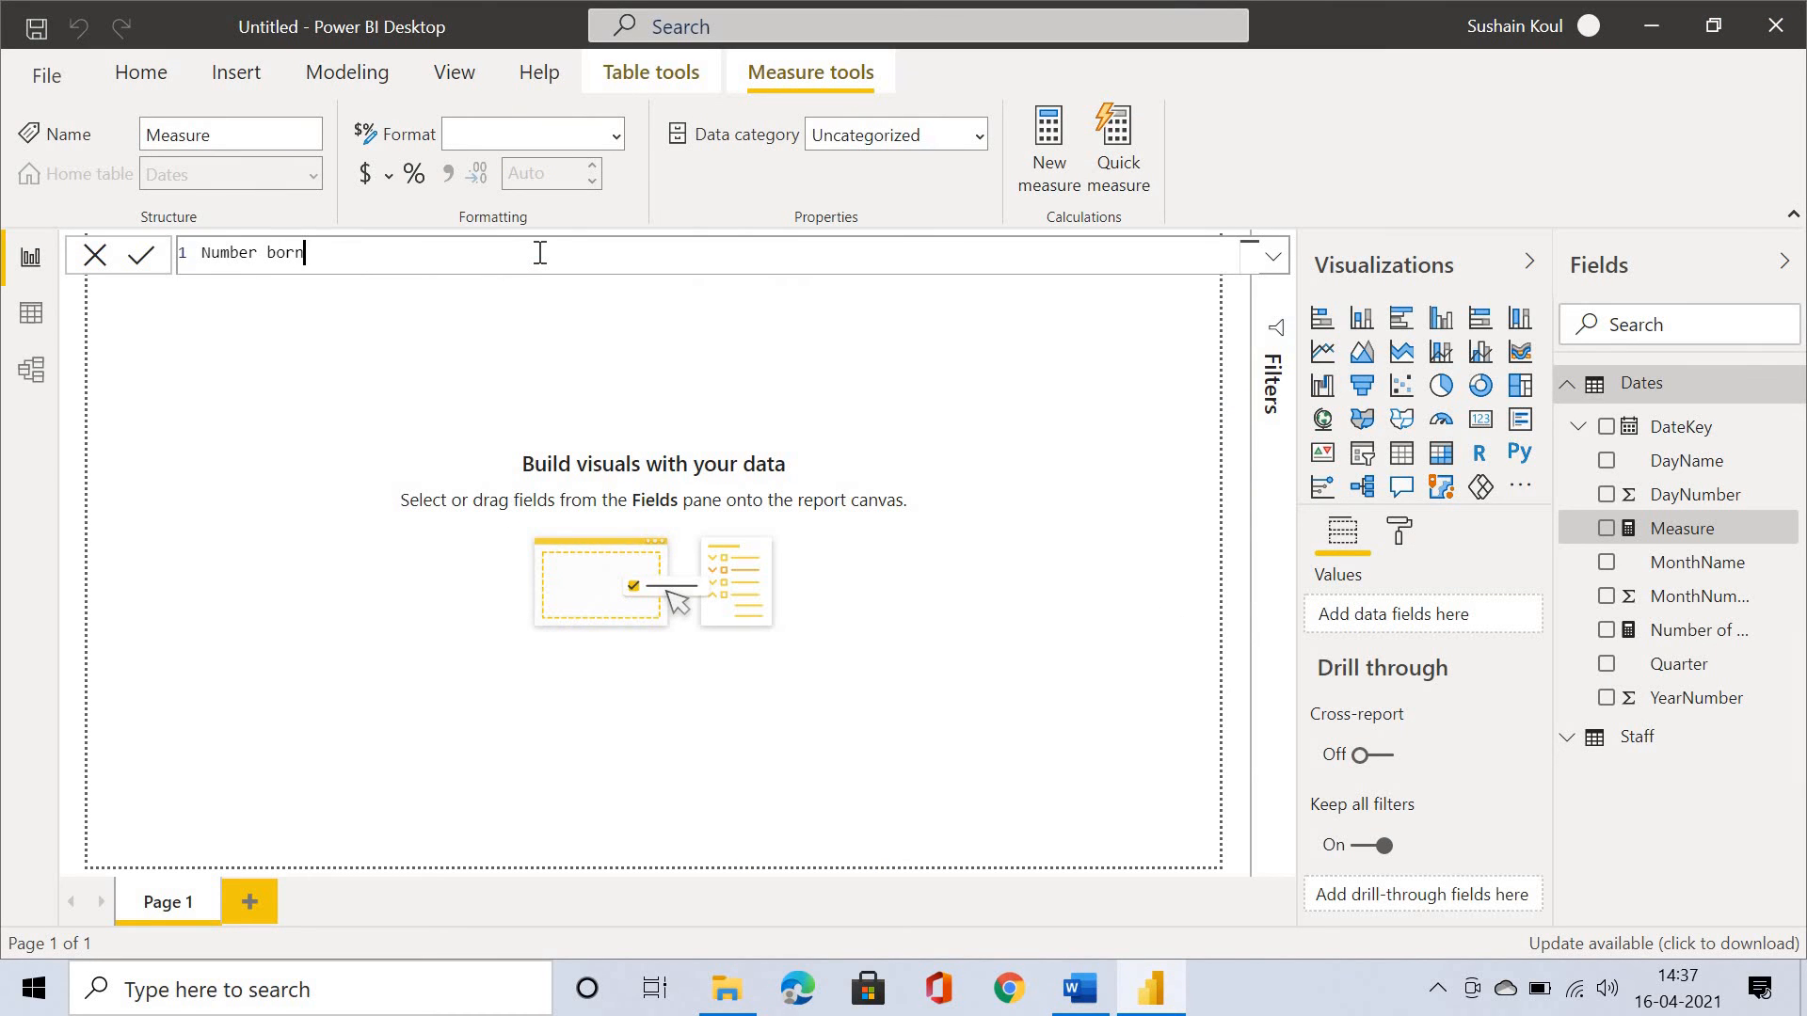
Begin the Number born formula with CALCULATE(COUNT(Staff[FirstName]),
type(" = CALCULATE(")
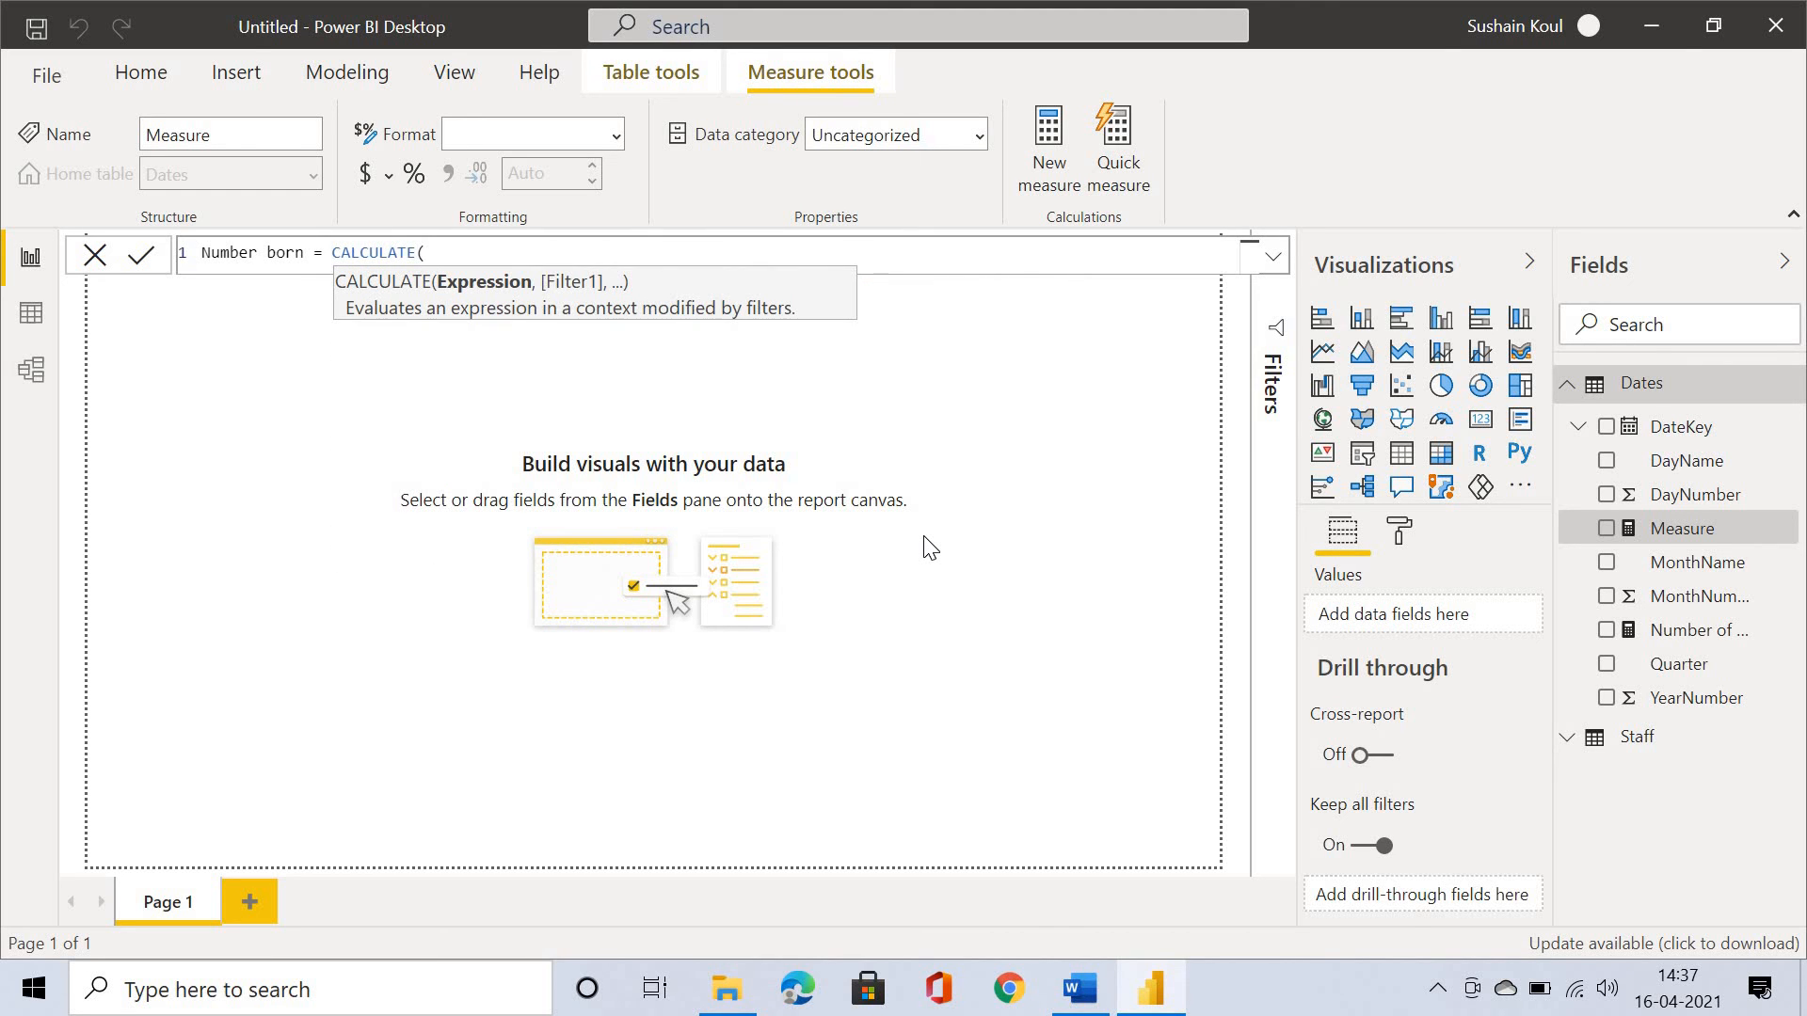
type("COUNT")
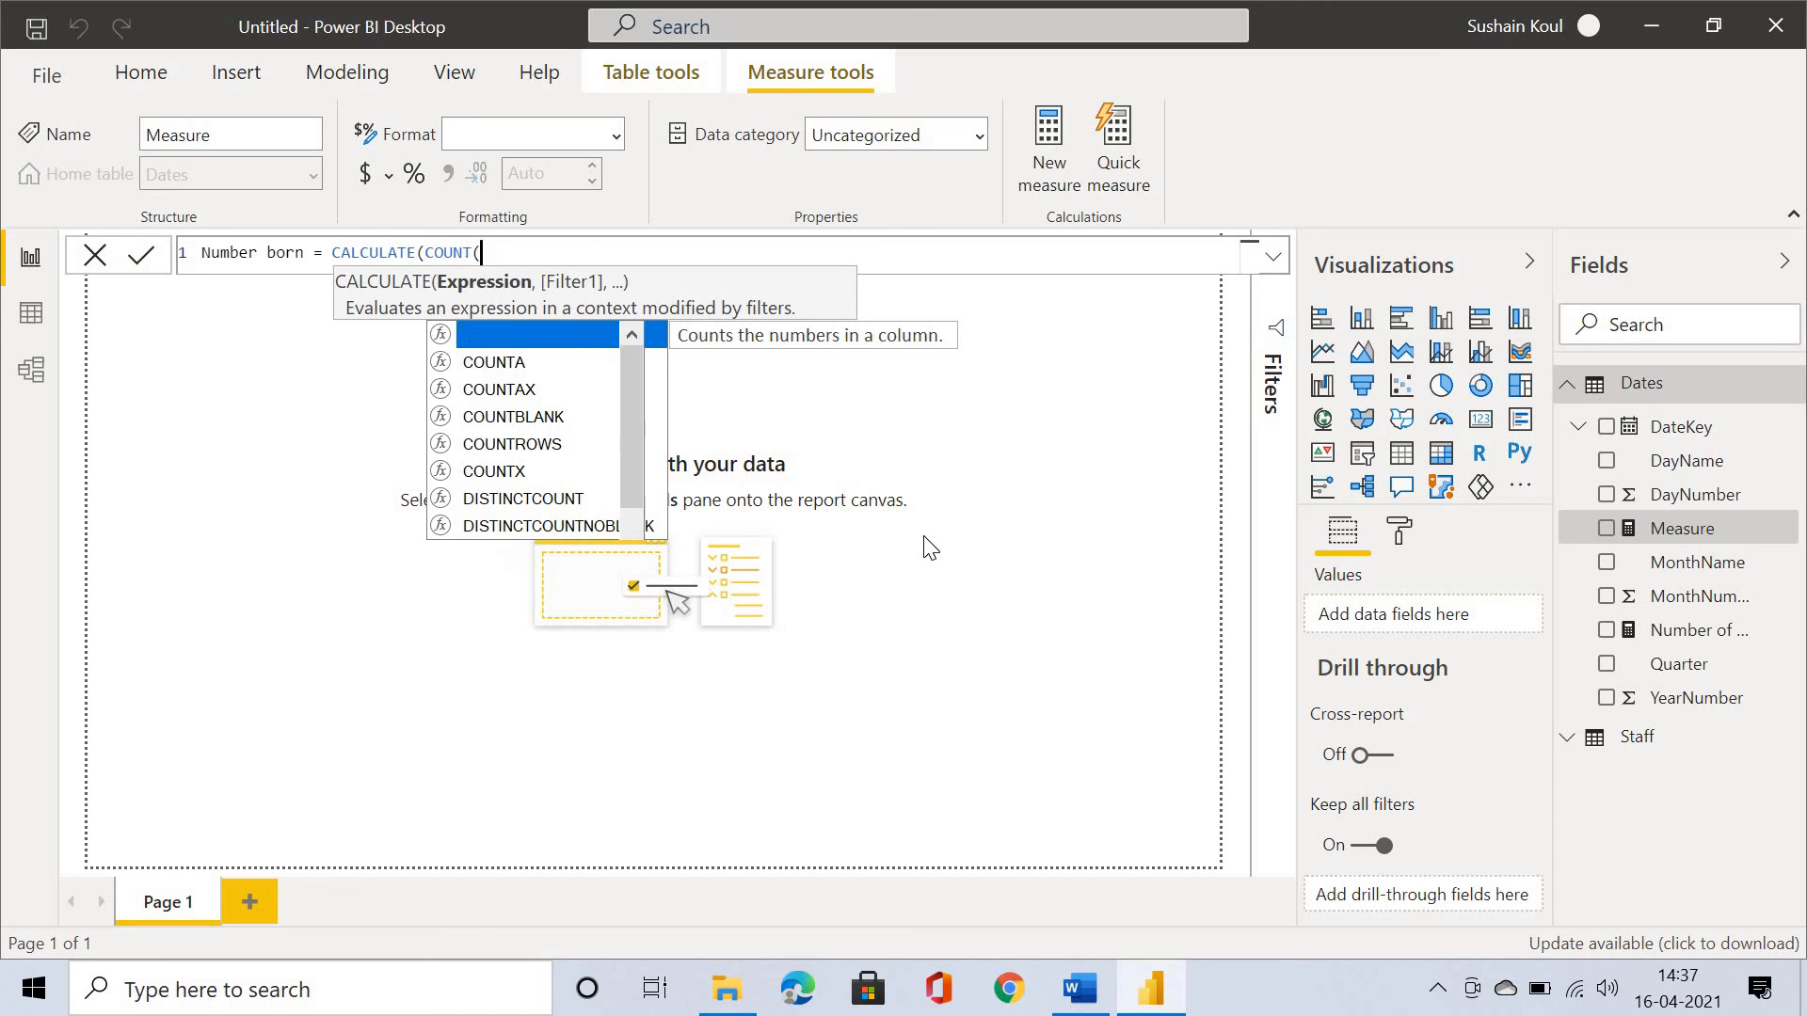
type("(")
key("Down")
key("Down")
key("Down")
key("Down")
key("Down")
key("Down")
key("Down")
key("Down")
key("Down")
key("Down")
key("Down")
key("Down")
key("Down")
key("Down")
key("Down")
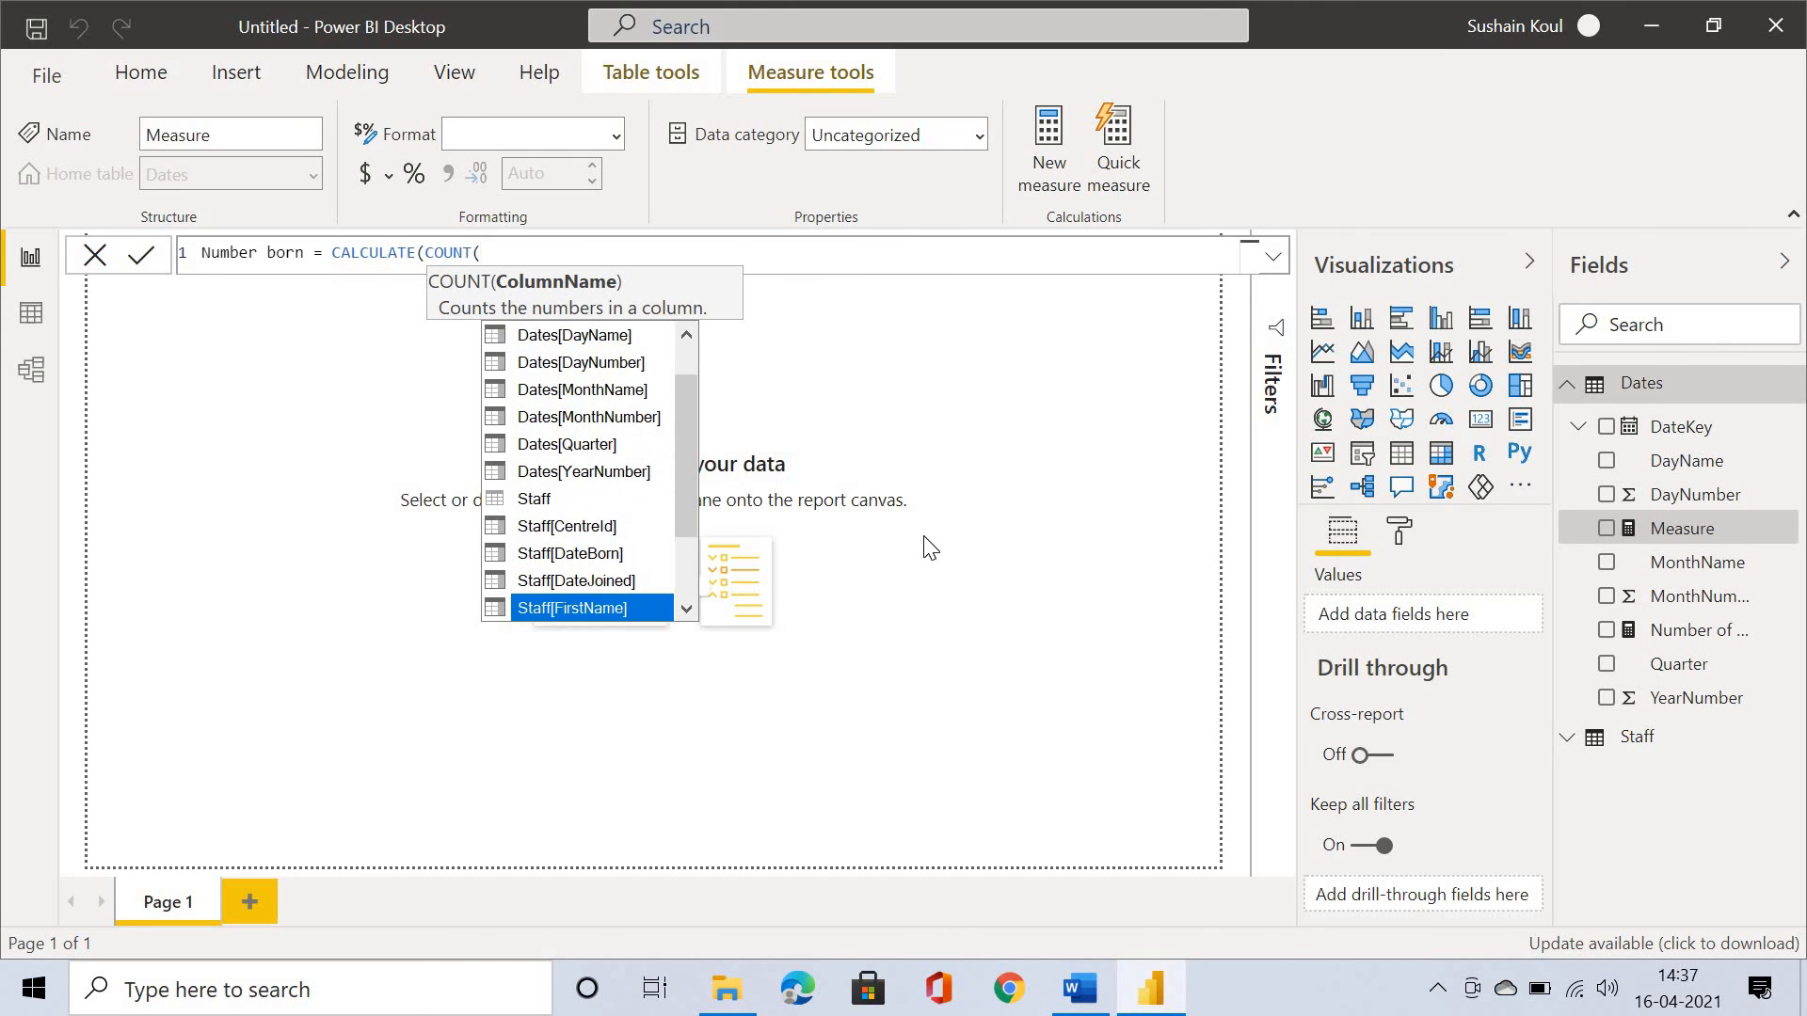
key("Up")
key("Tab")
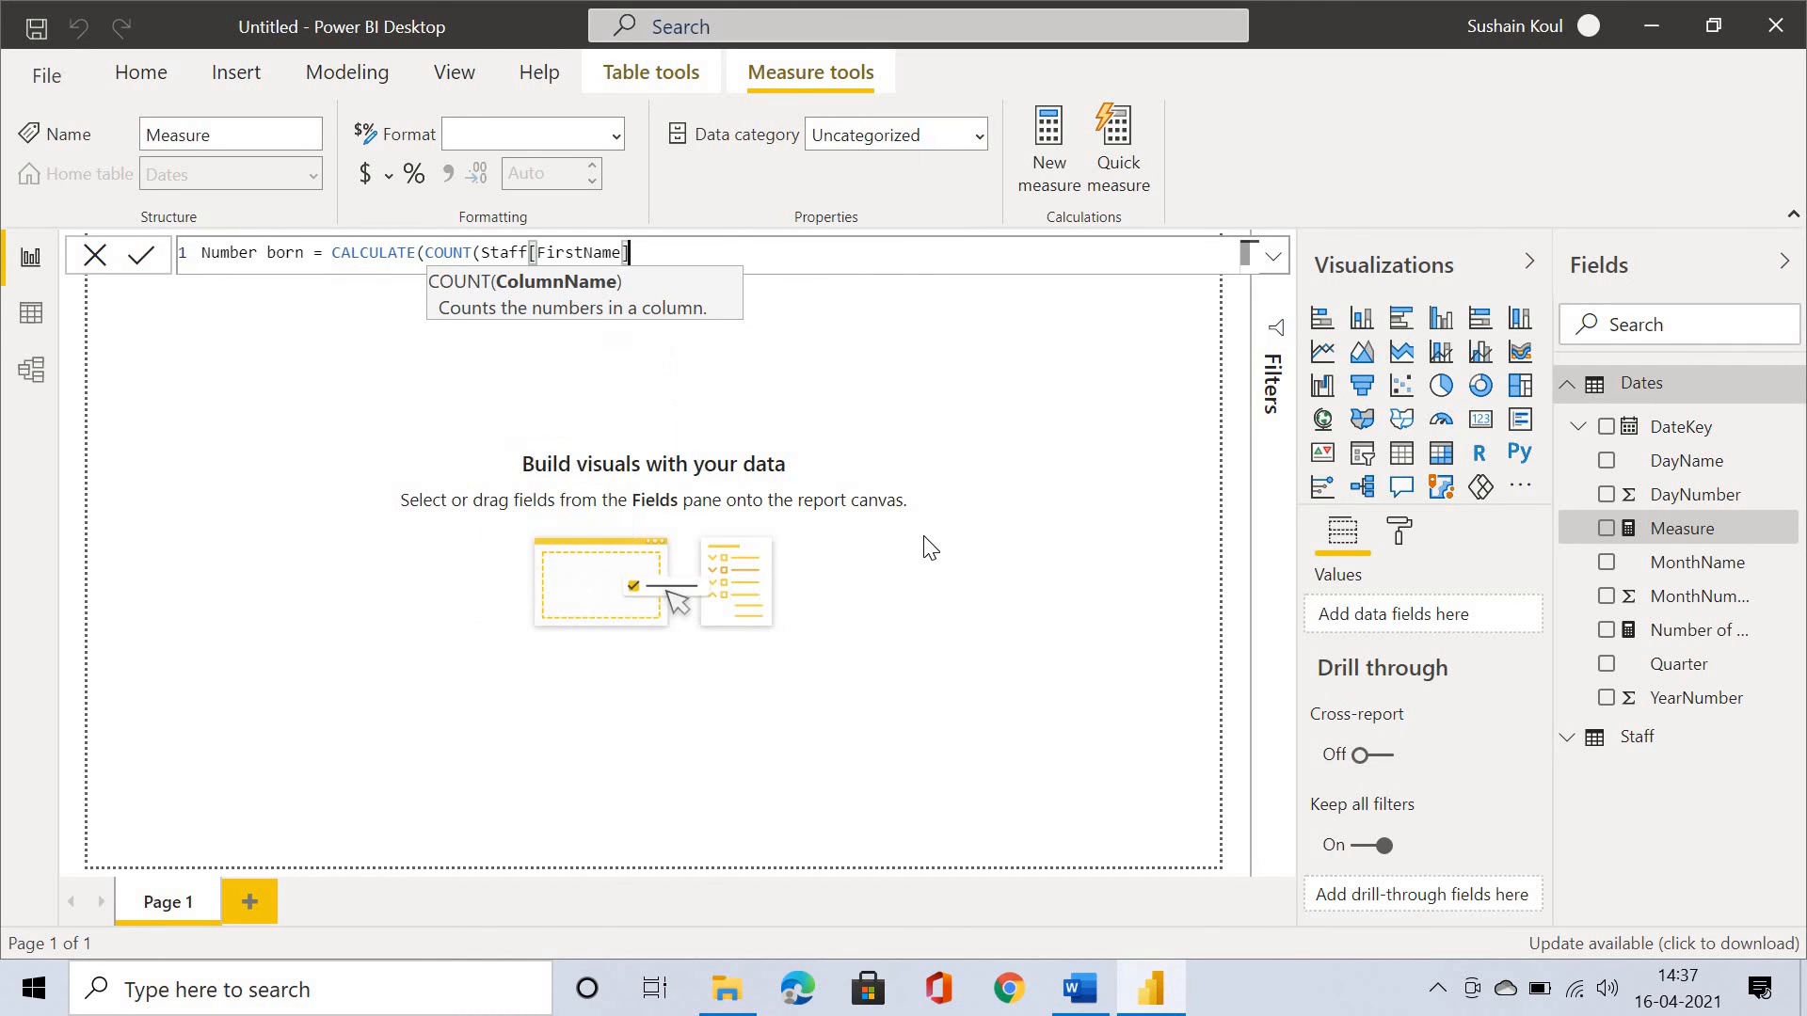
type("),")
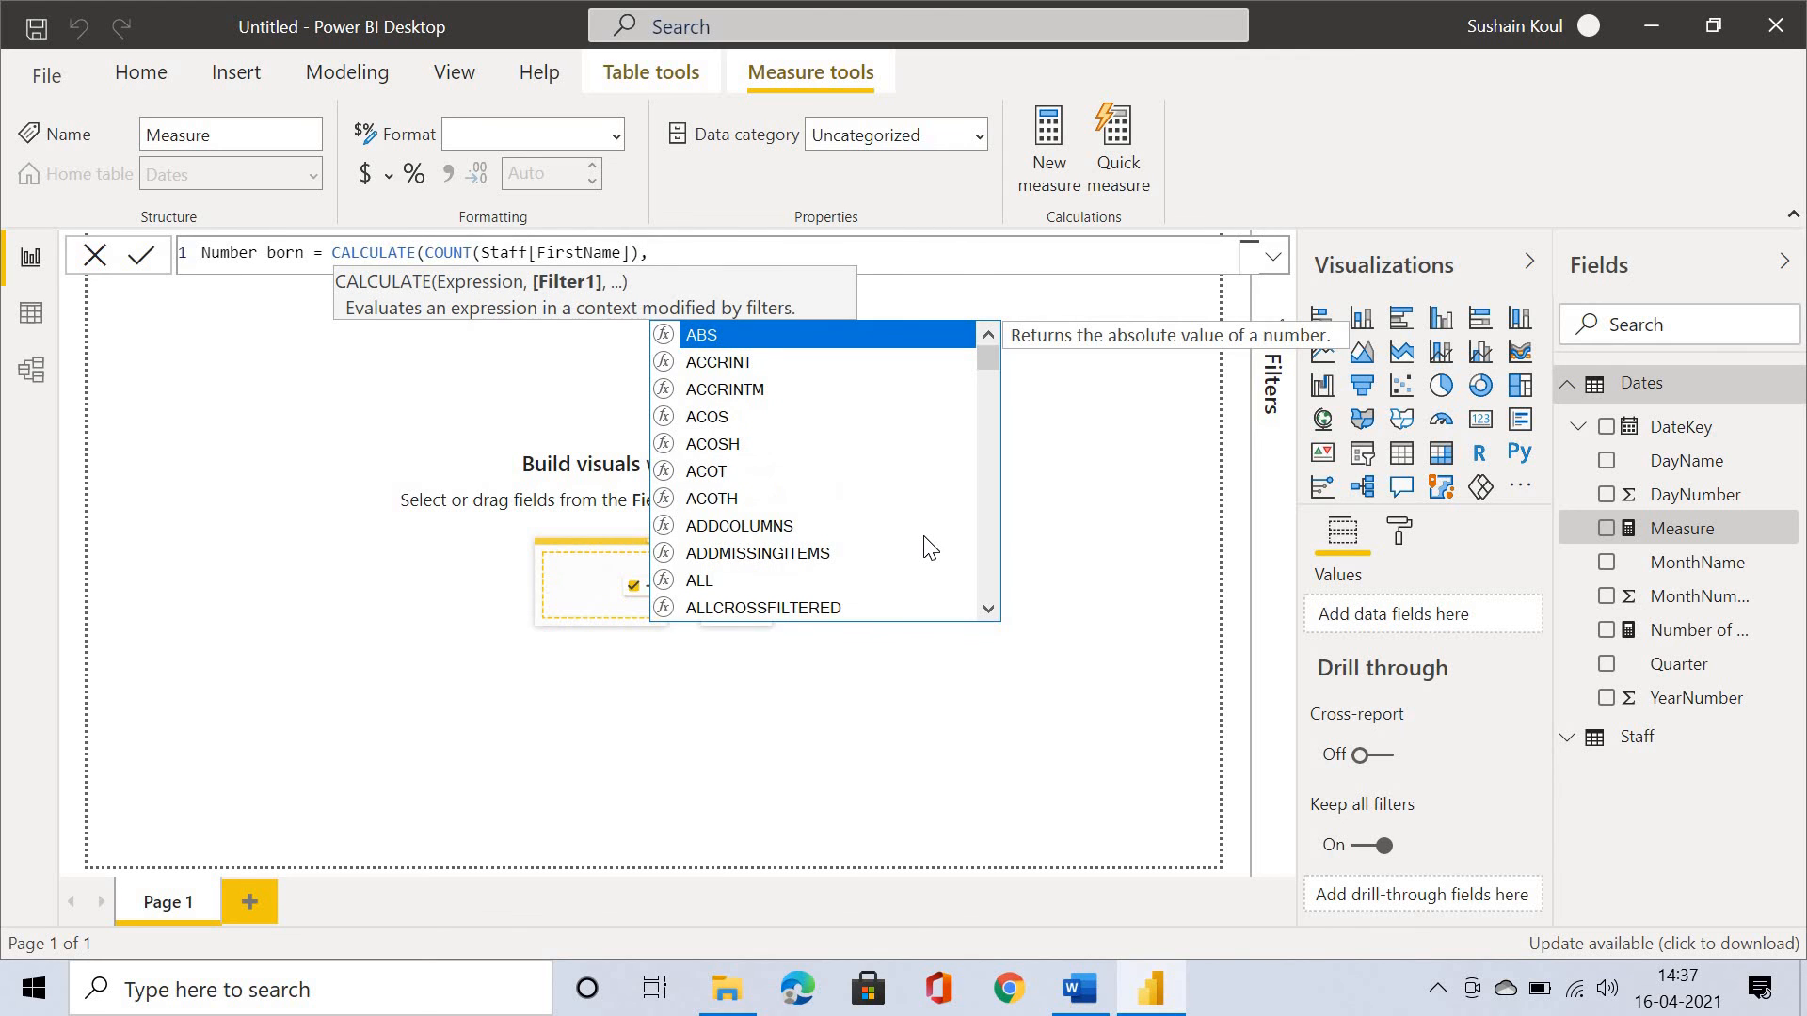
Complete the Number born formula with the filter USERELATIONSHIP(Dates[DateKey],Staff[DateBorn]), close the CALCULATE call and commit the measure
type("USE")
key("Tab")
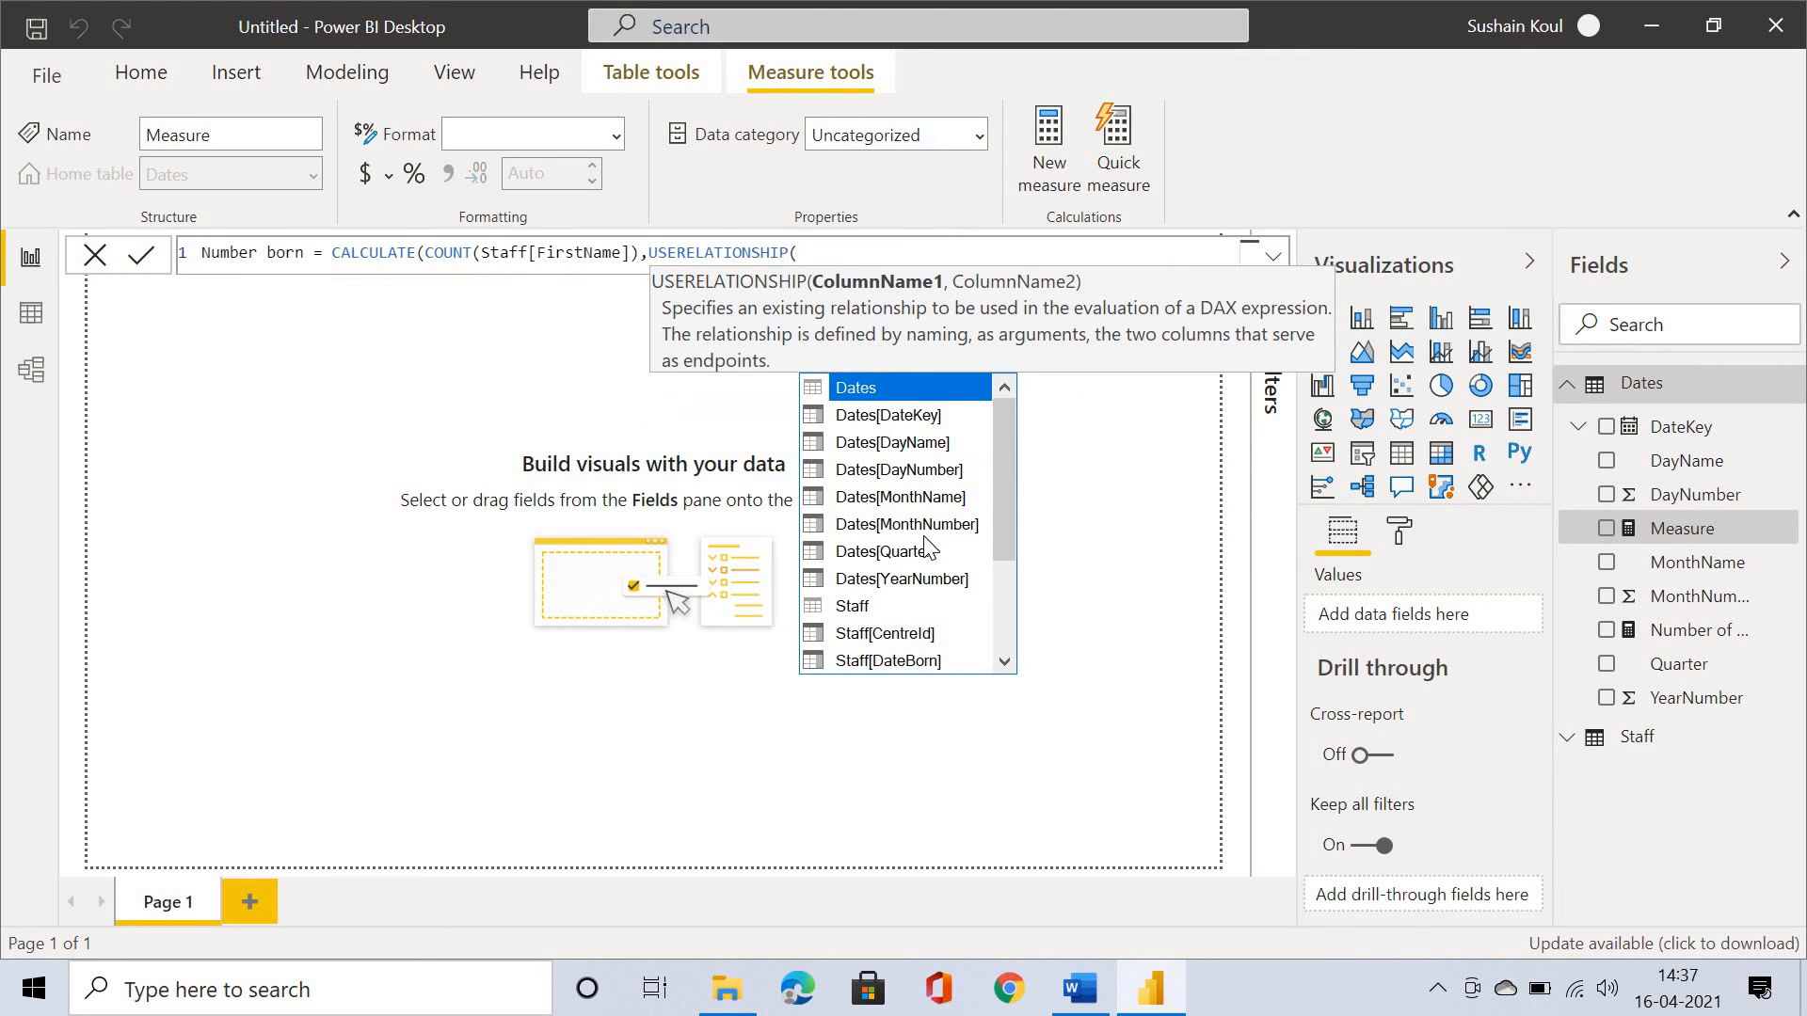
key("Down")
key("Tab")
type(",")
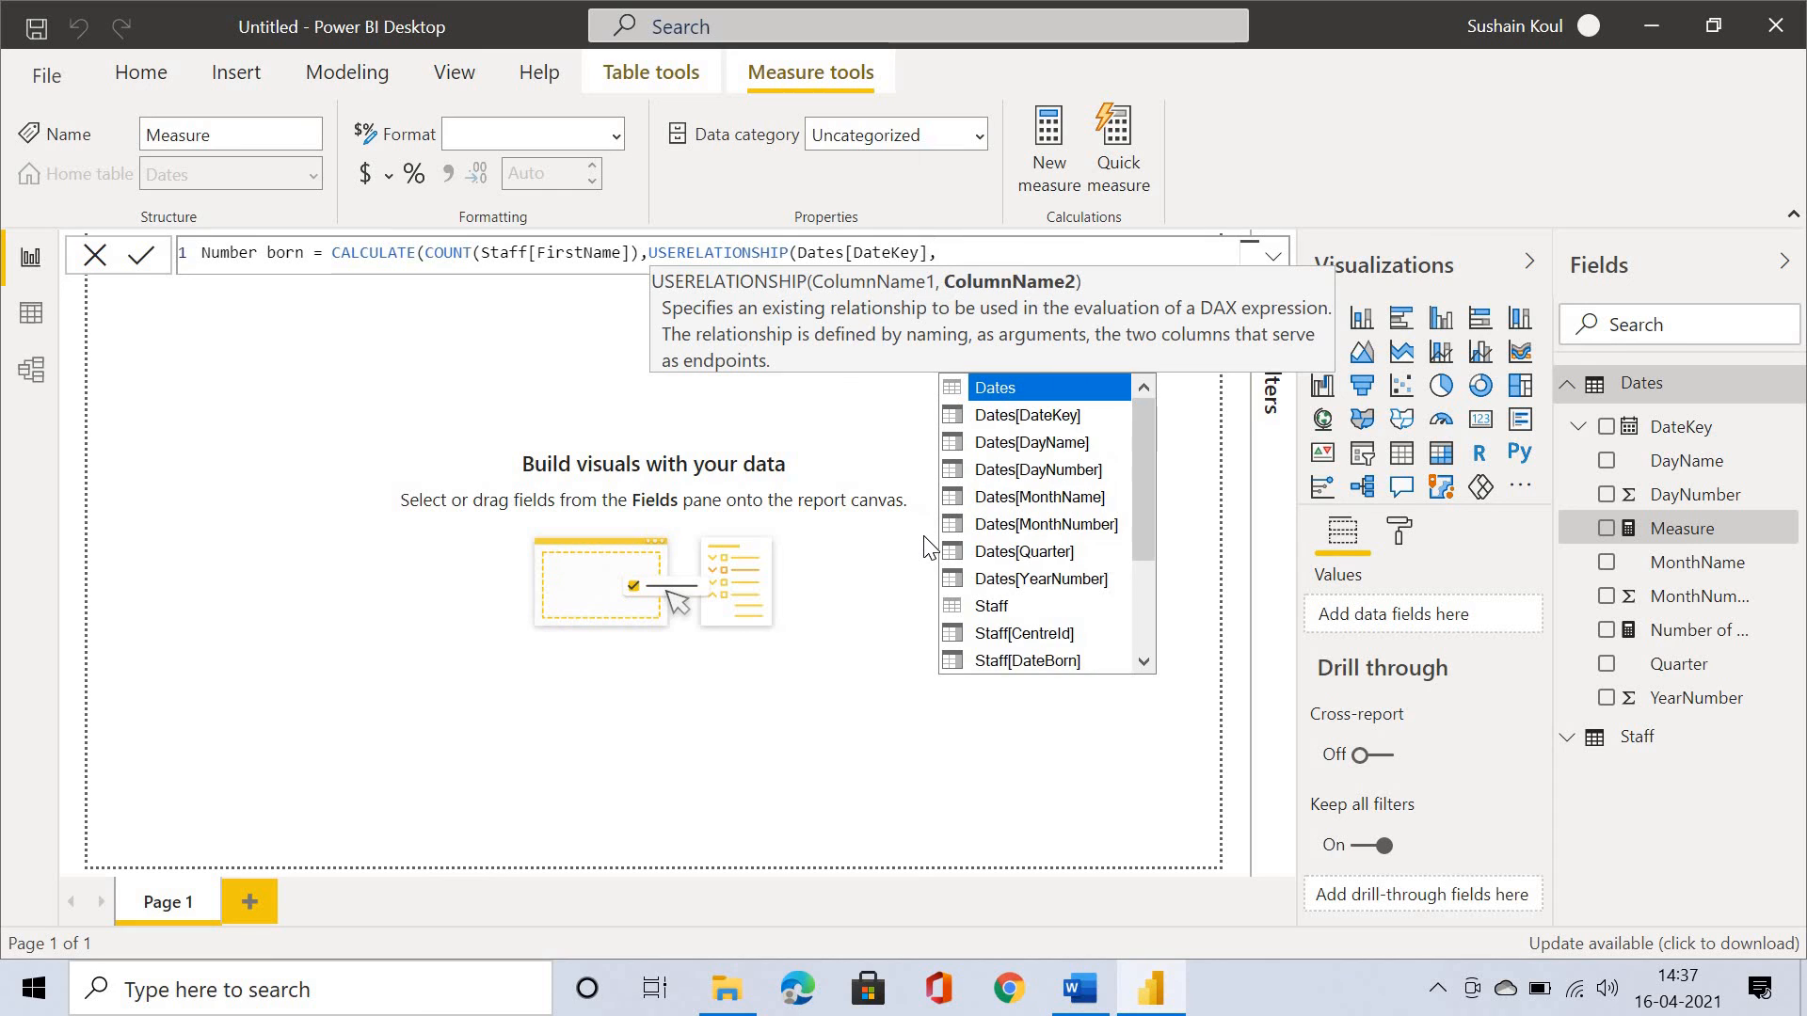
key("Down")
key("Down")
key("Down")
key("Down")
key("Down")
key("Down")
key("Down")
key("Down")
key("Down")
key("Down")
key("Down")
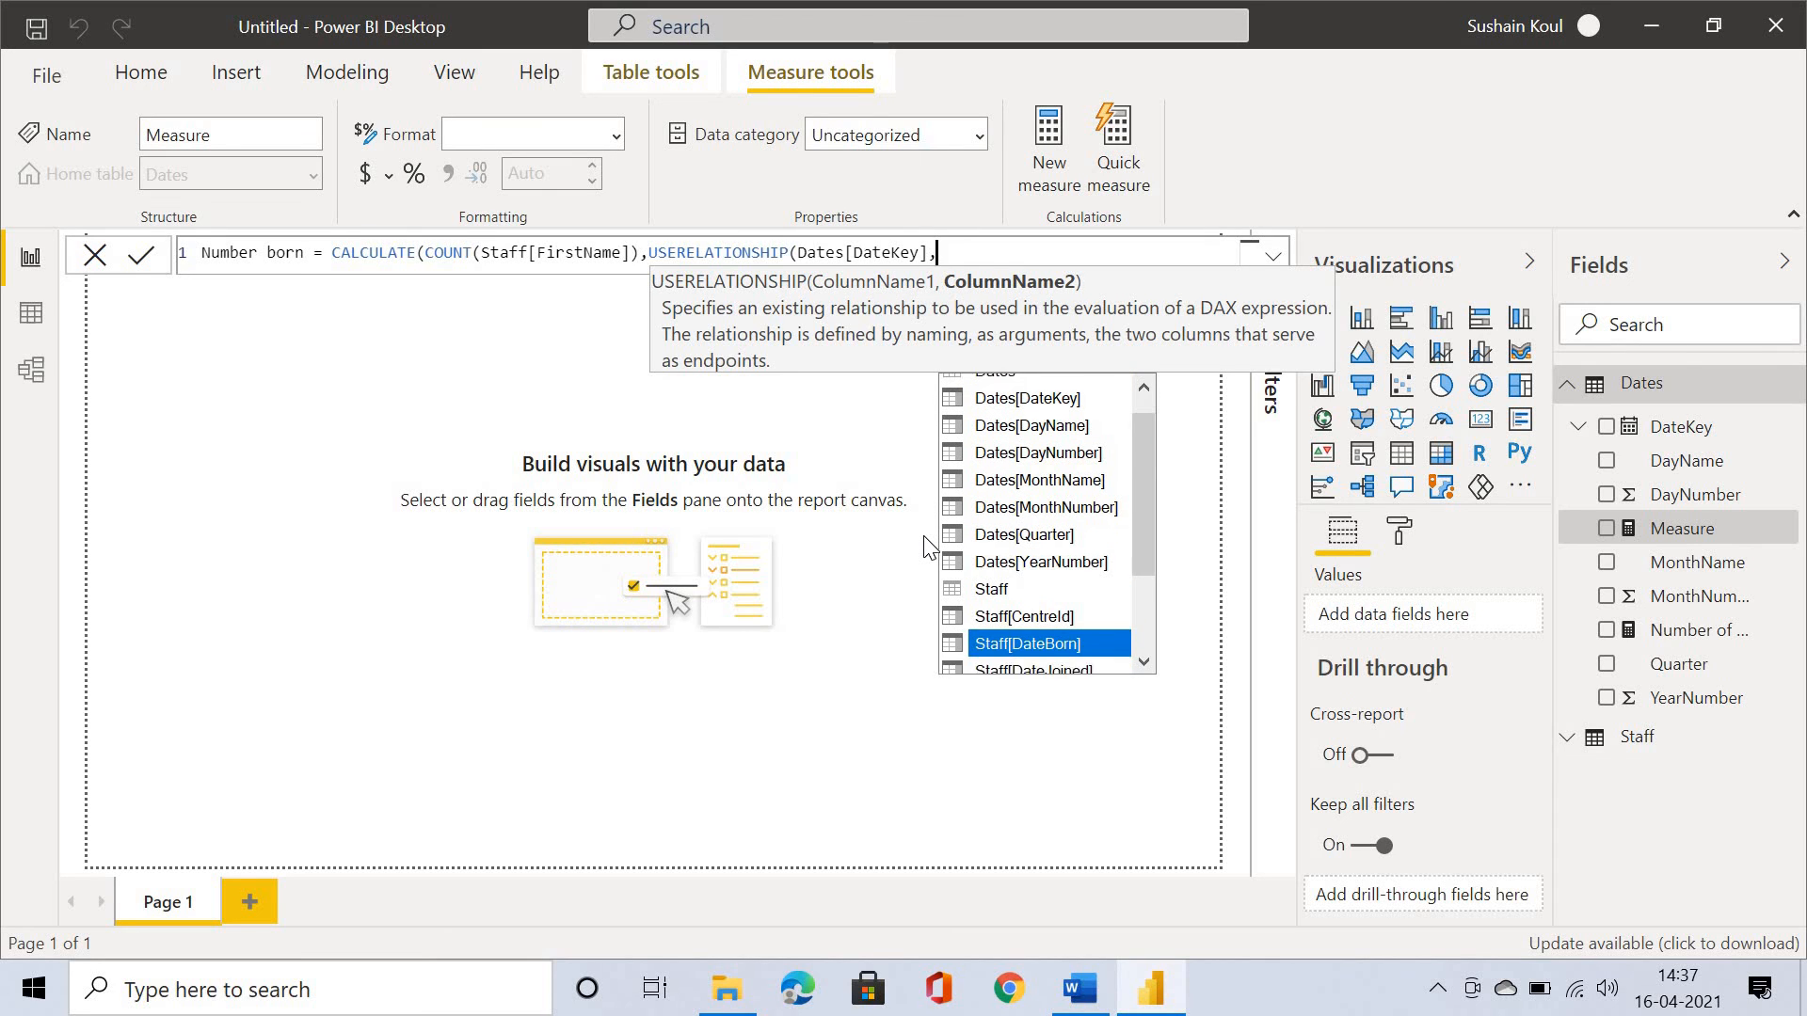
key("Up")
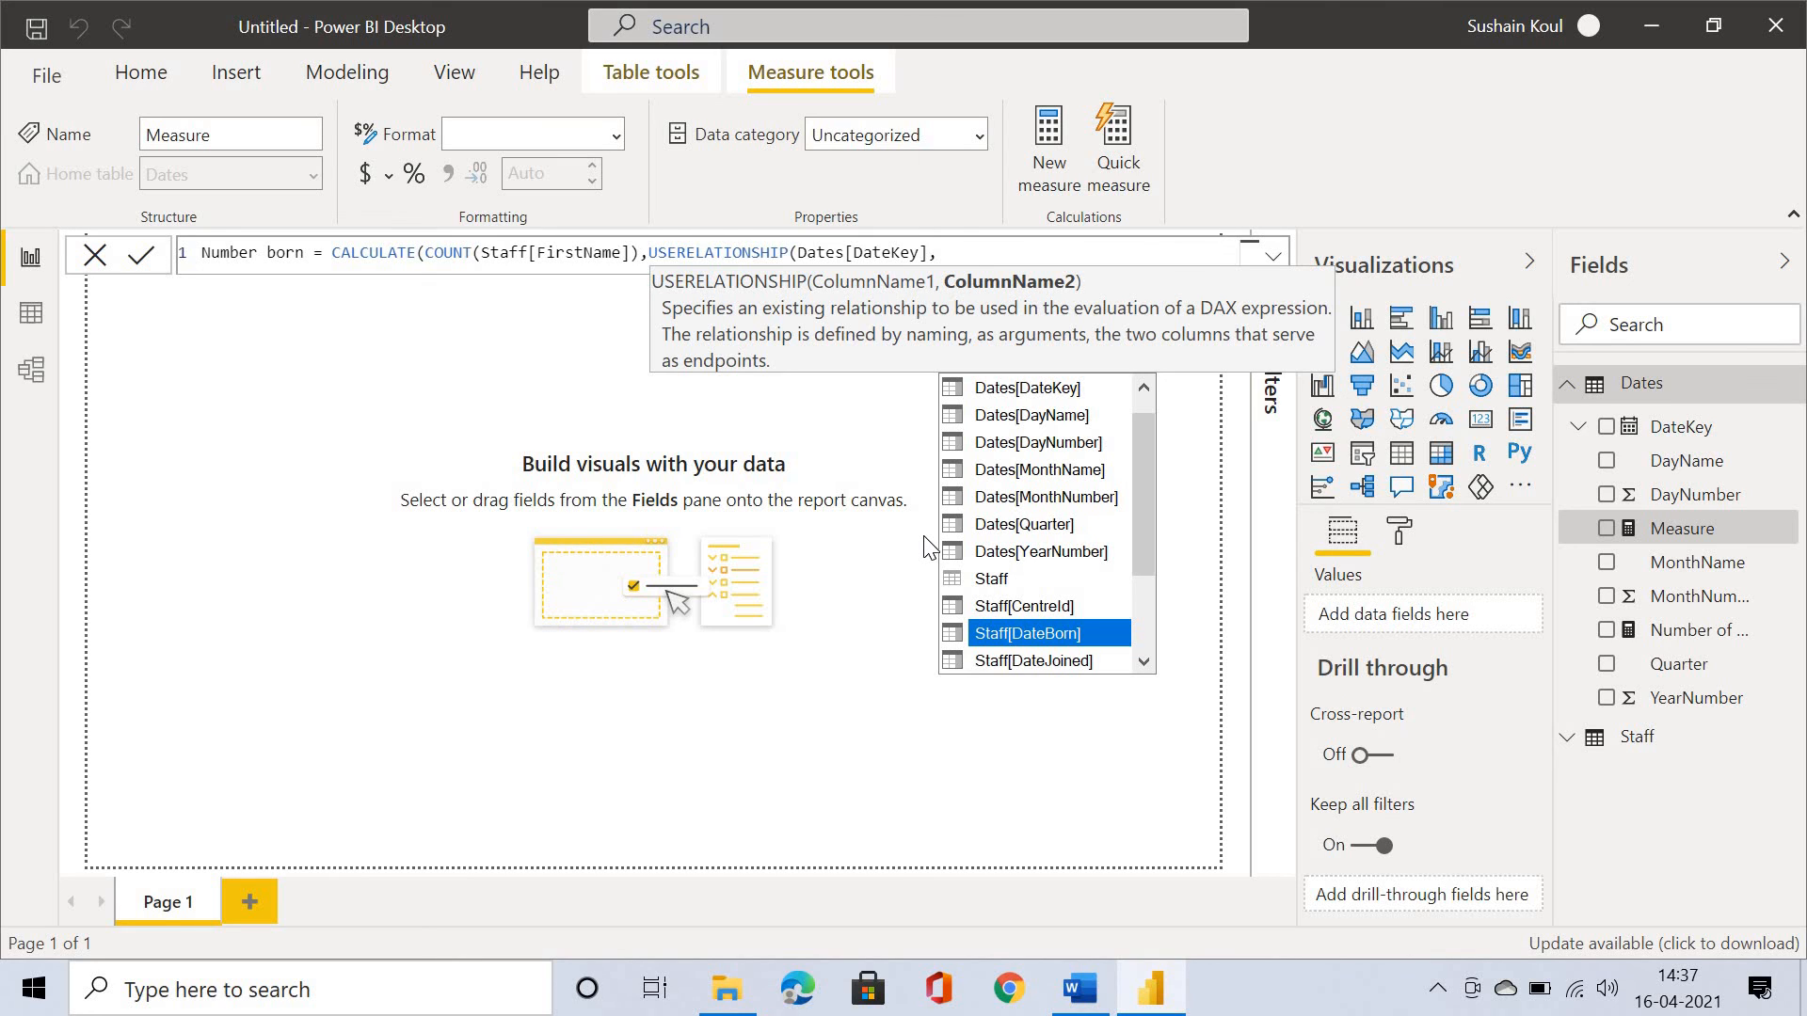
key("Tab")
type("))")
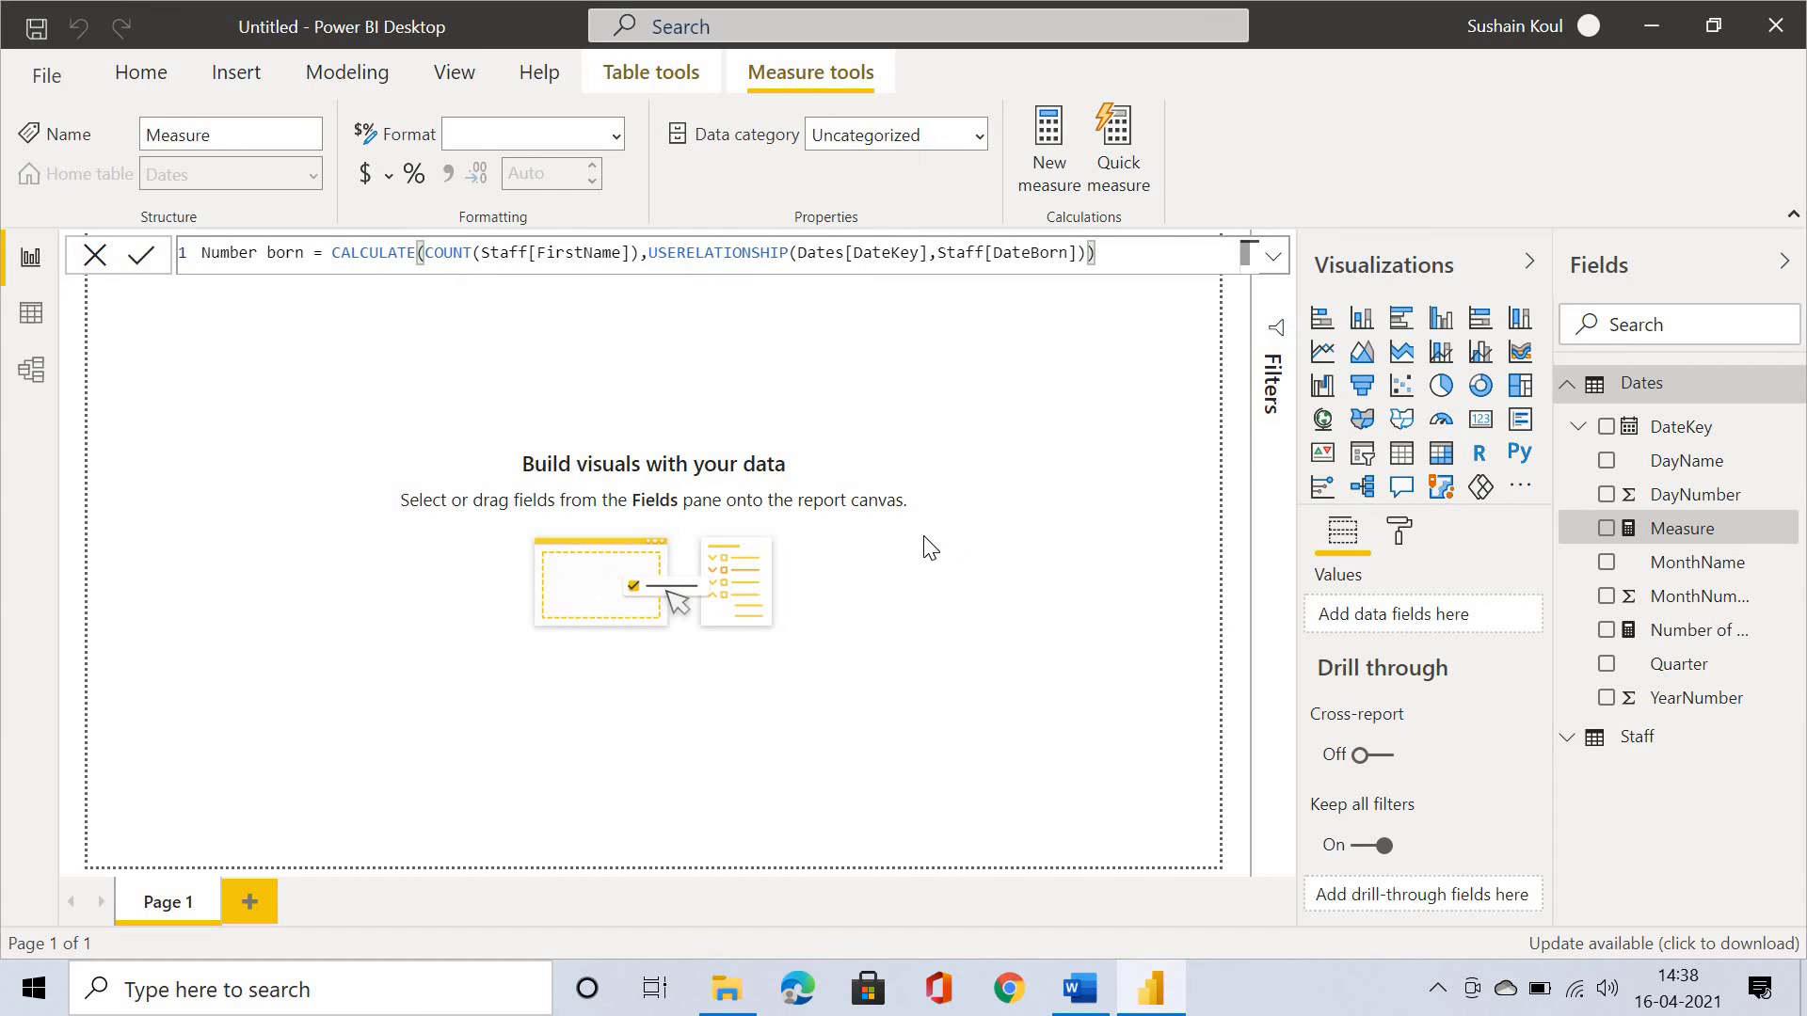
key("Return")
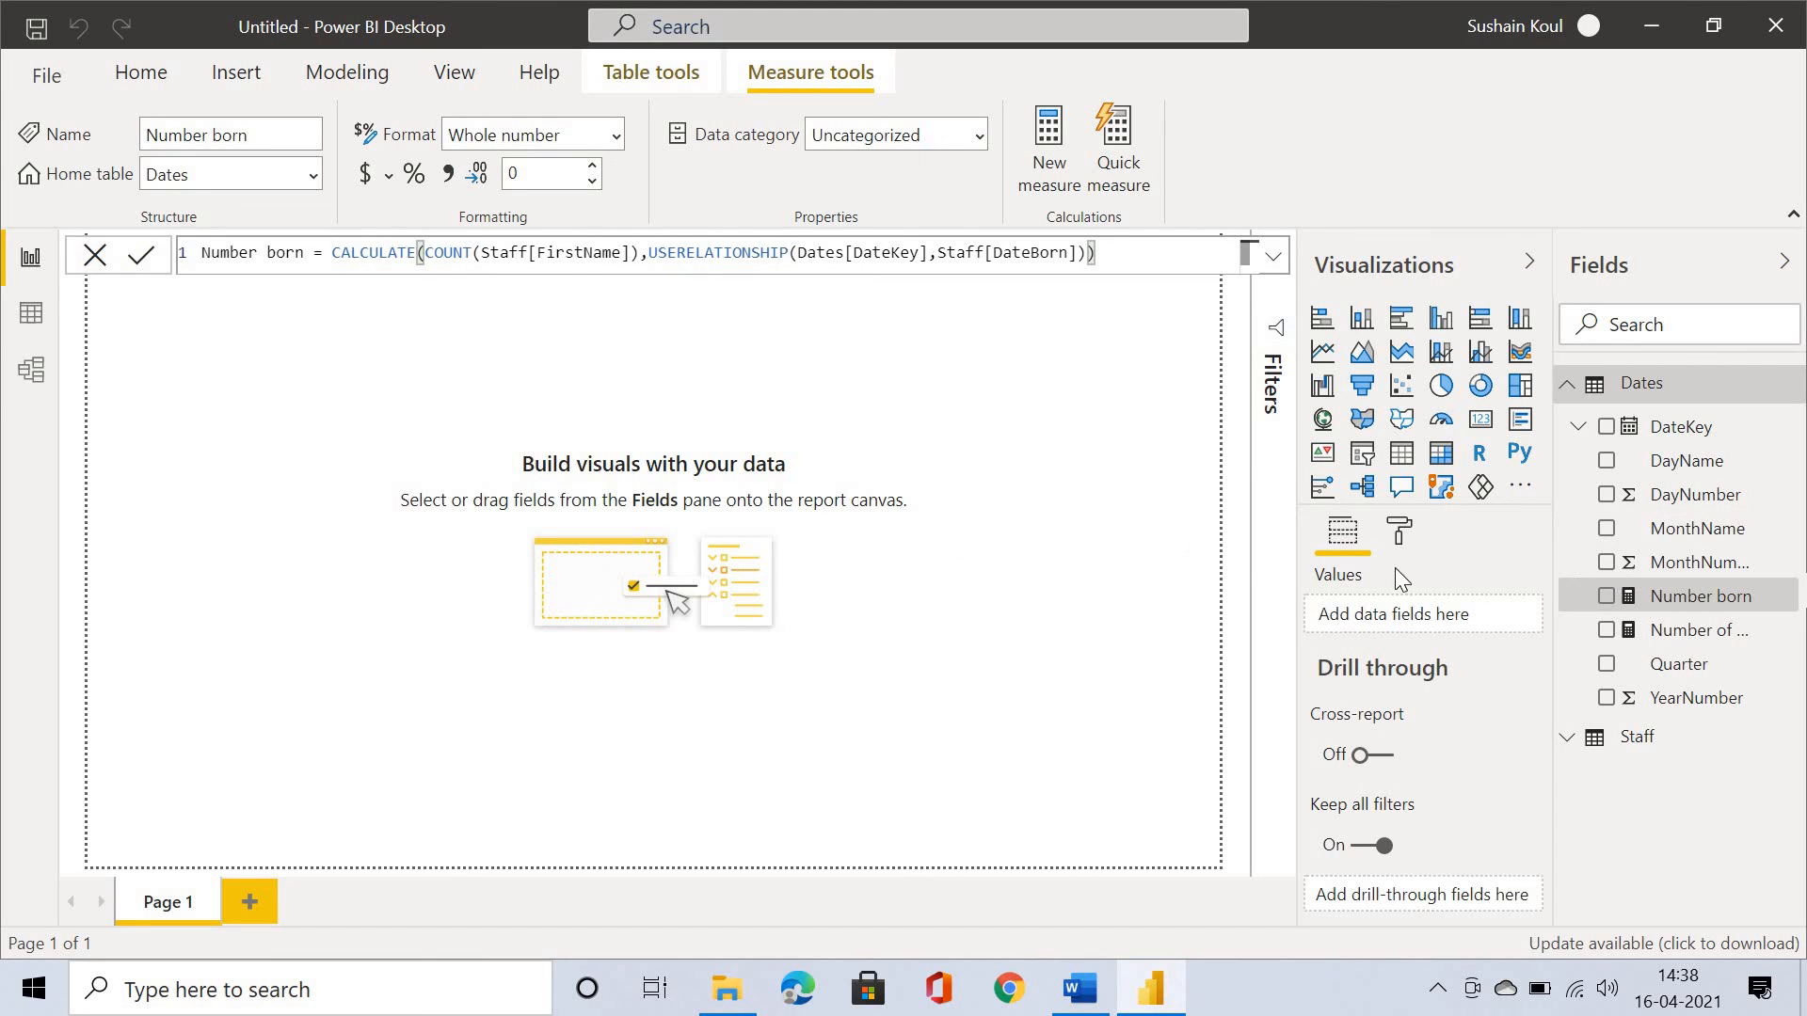
Following the Word exercise, add a table visual to the blank Power BI report page, enlarge it and reposition it
left_click(1110, 565)
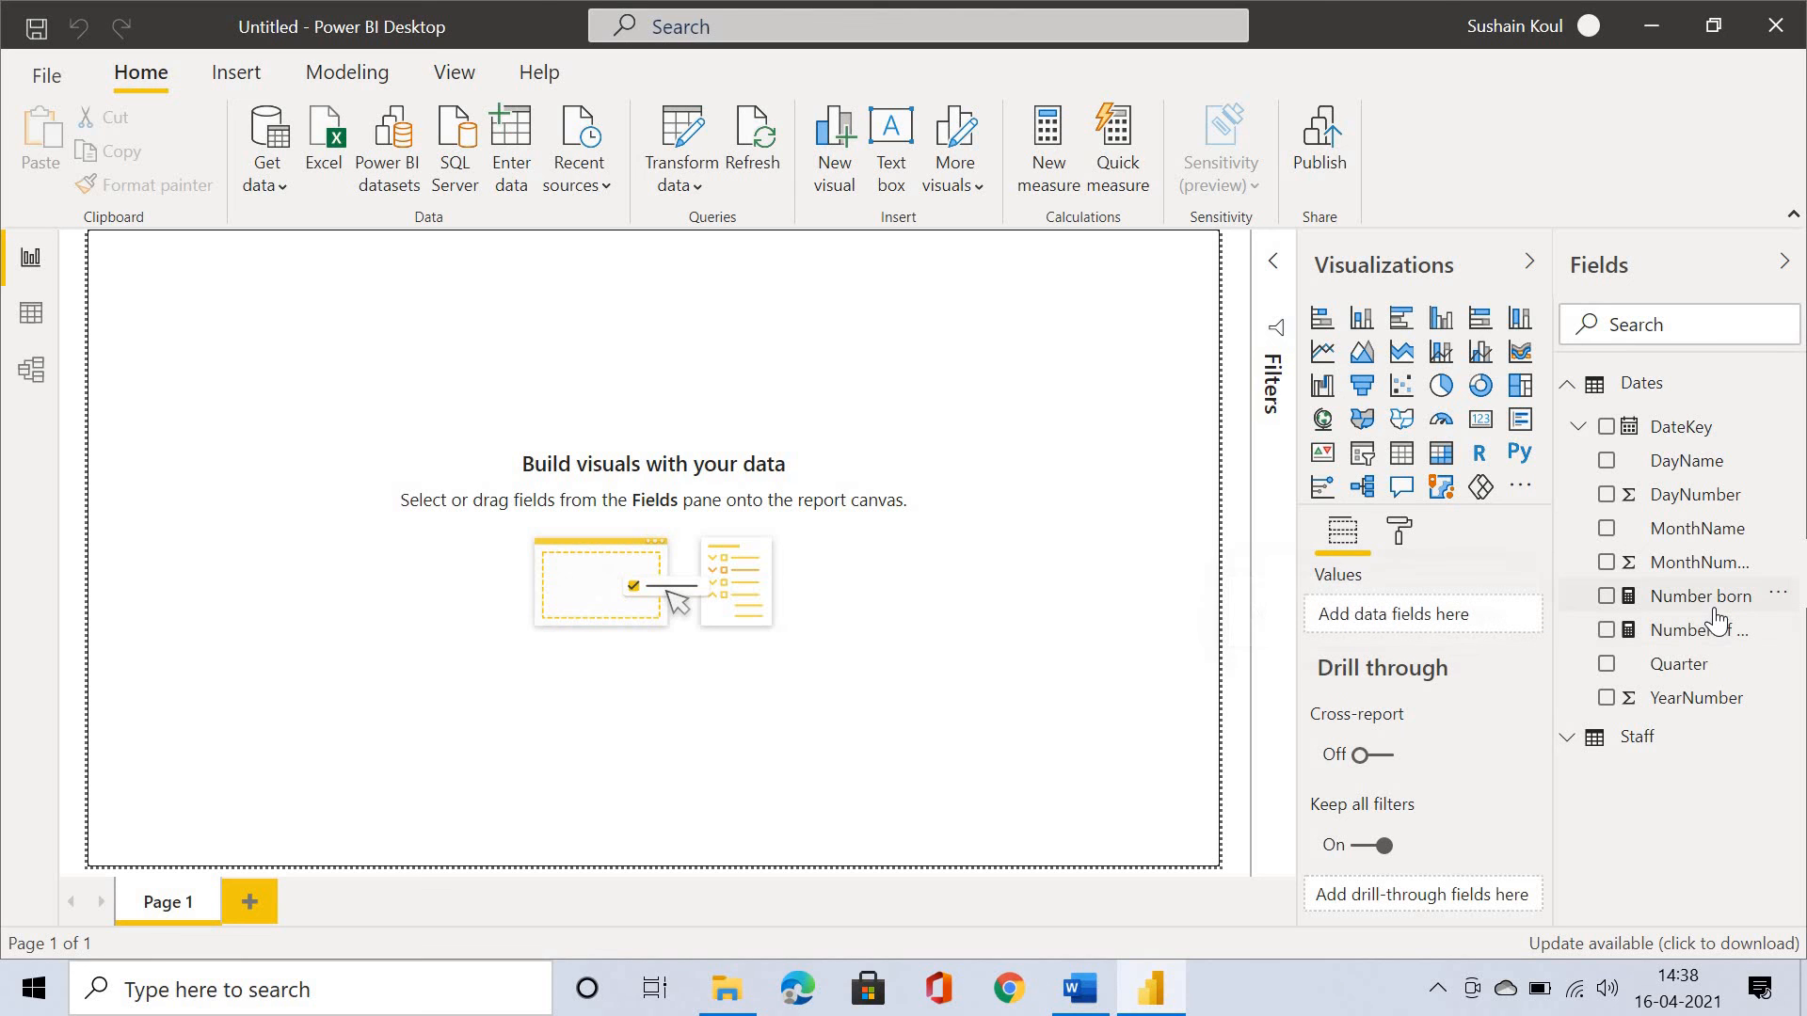
left_click(1080, 988)
scroll(588, 612, "down", 3)
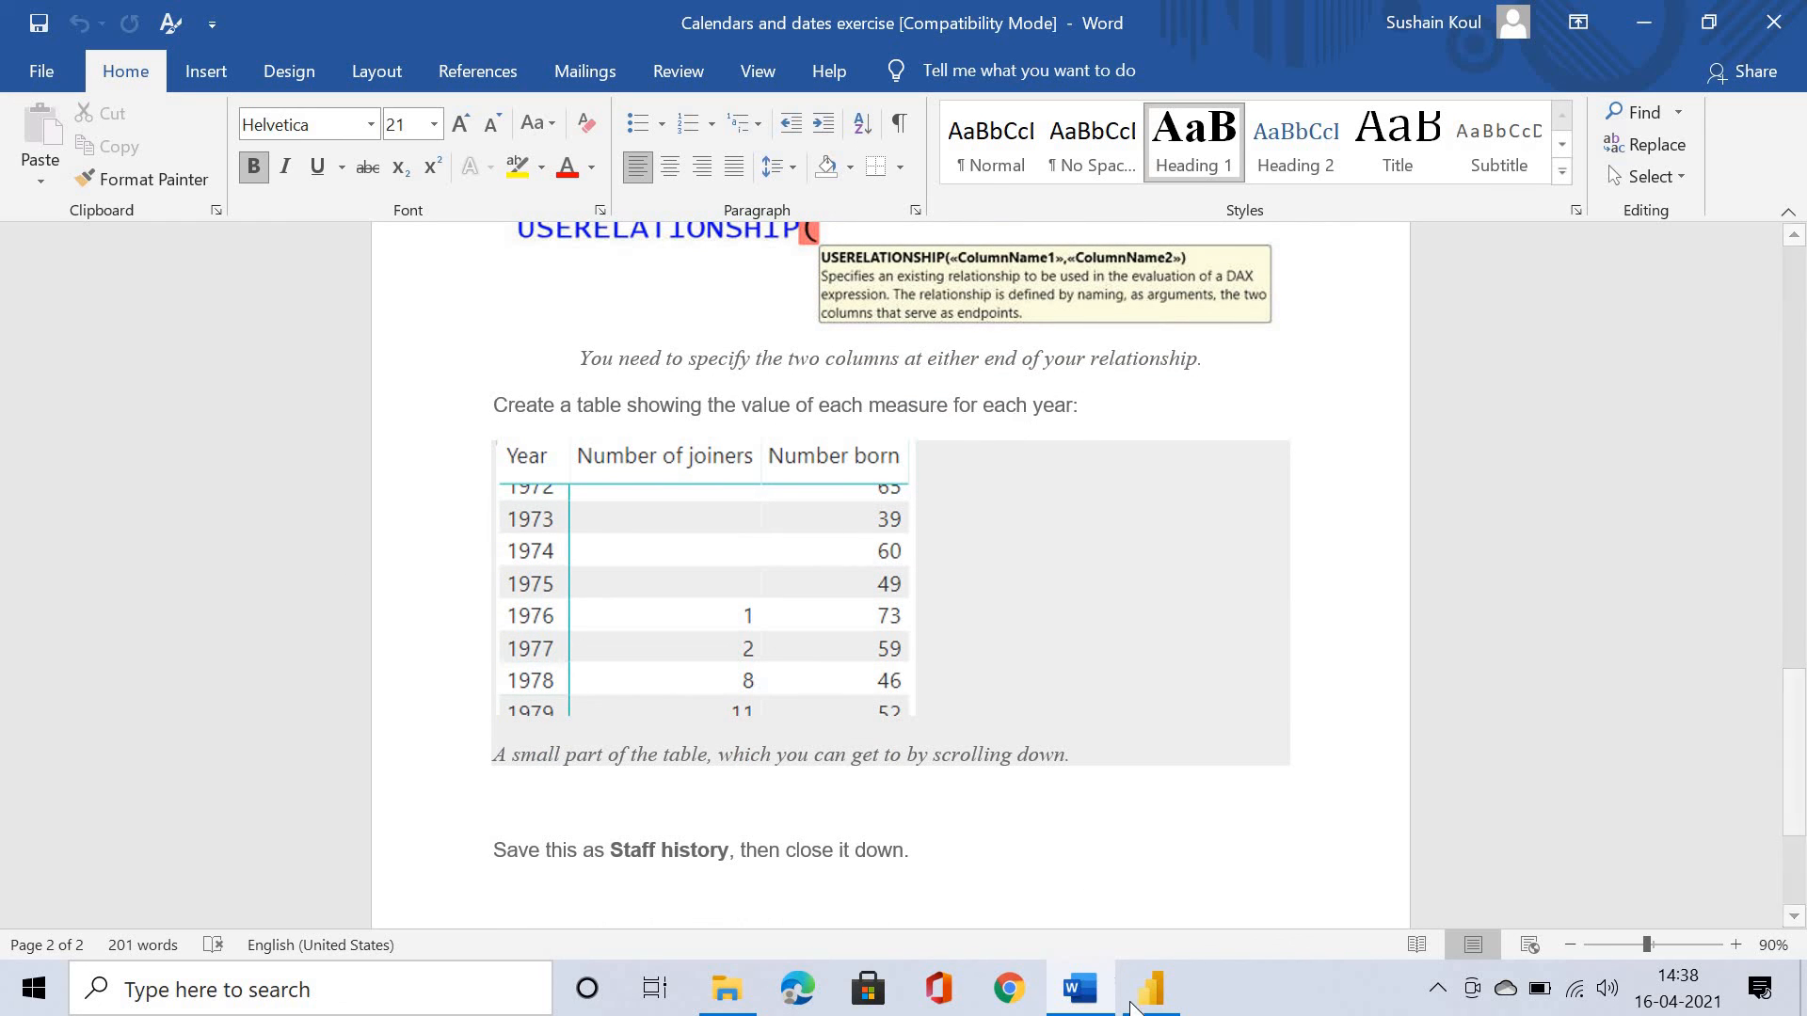
left_click(1133, 1000)
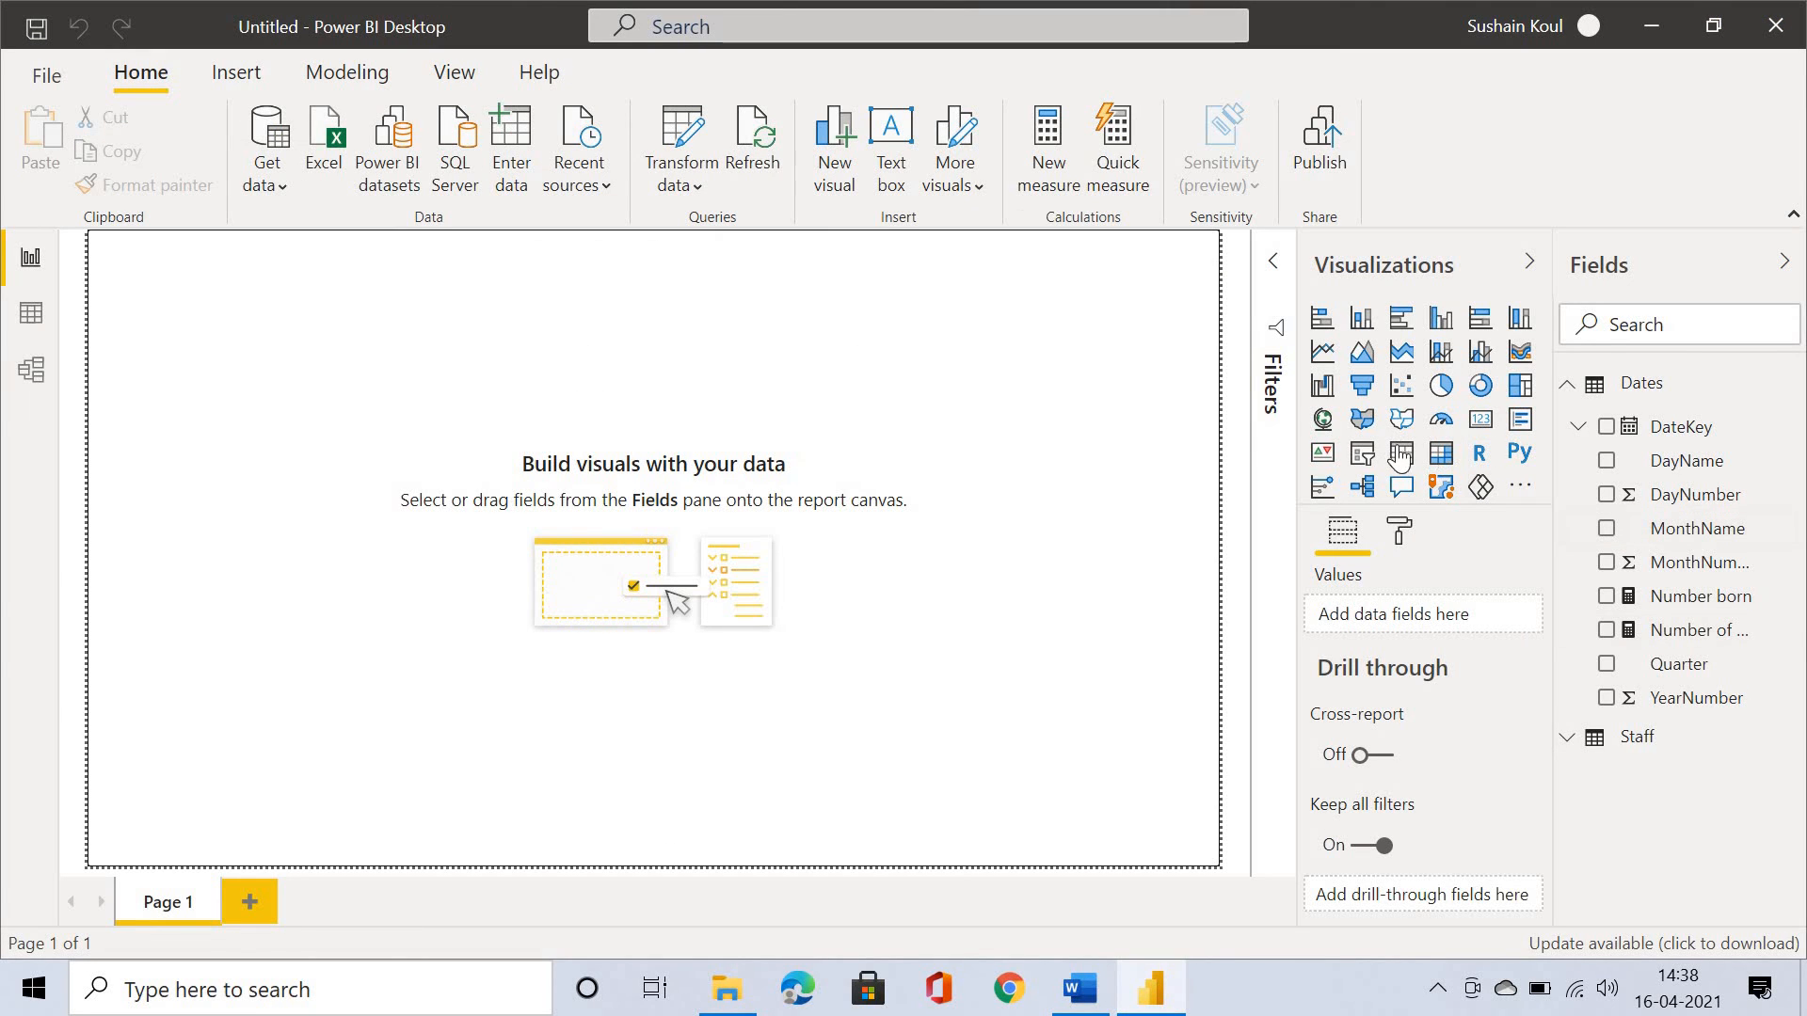
left_click(1402, 455)
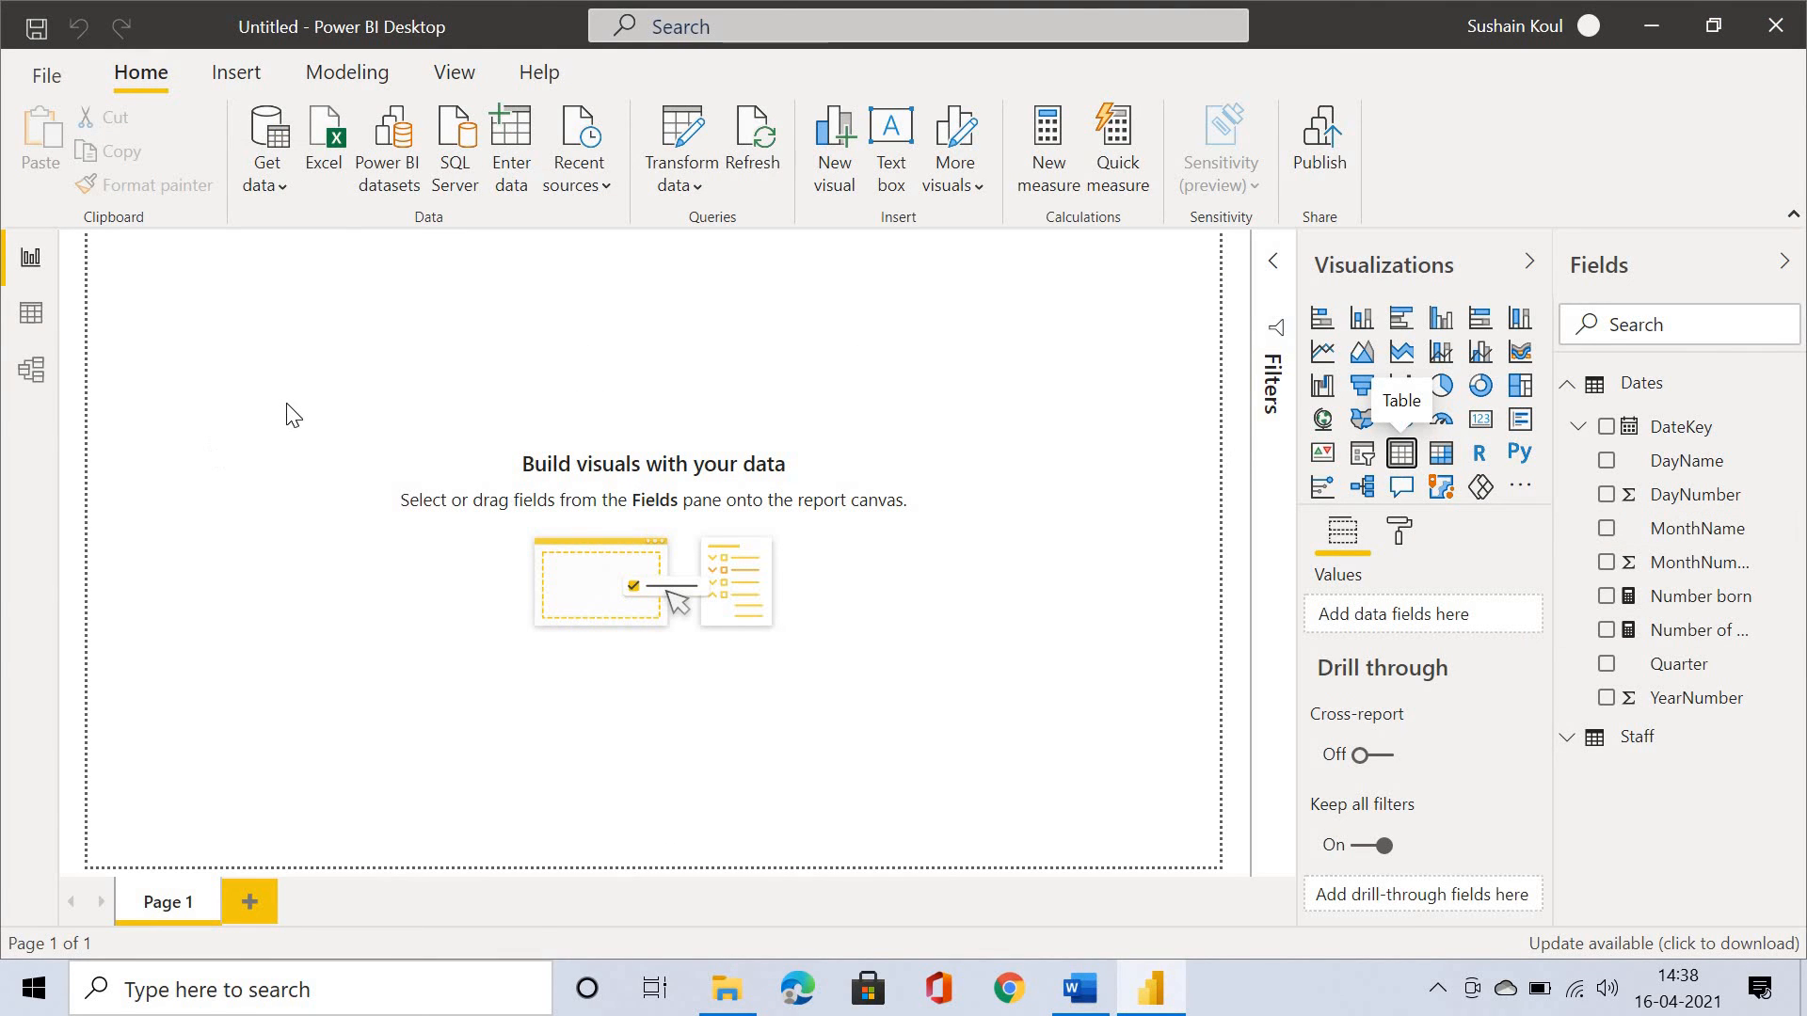
left_click_drag(186, 384, 448, 485)
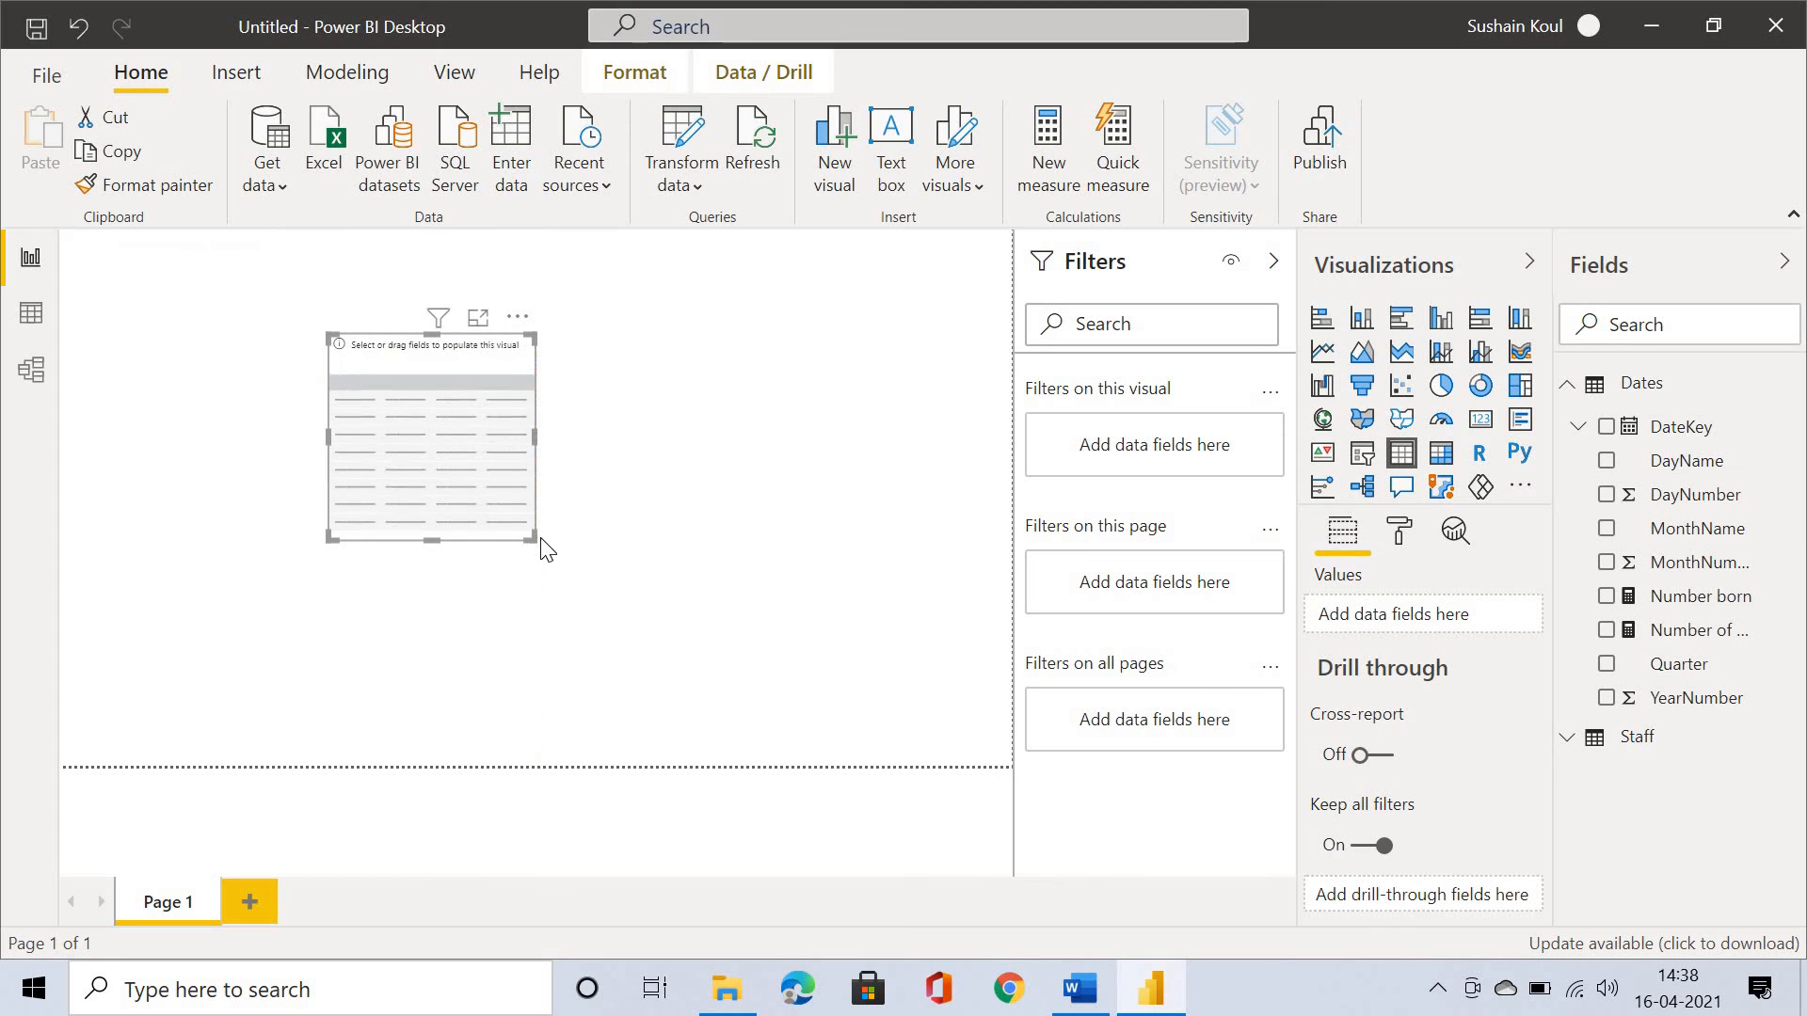
left_click_drag(532, 538, 779, 697)
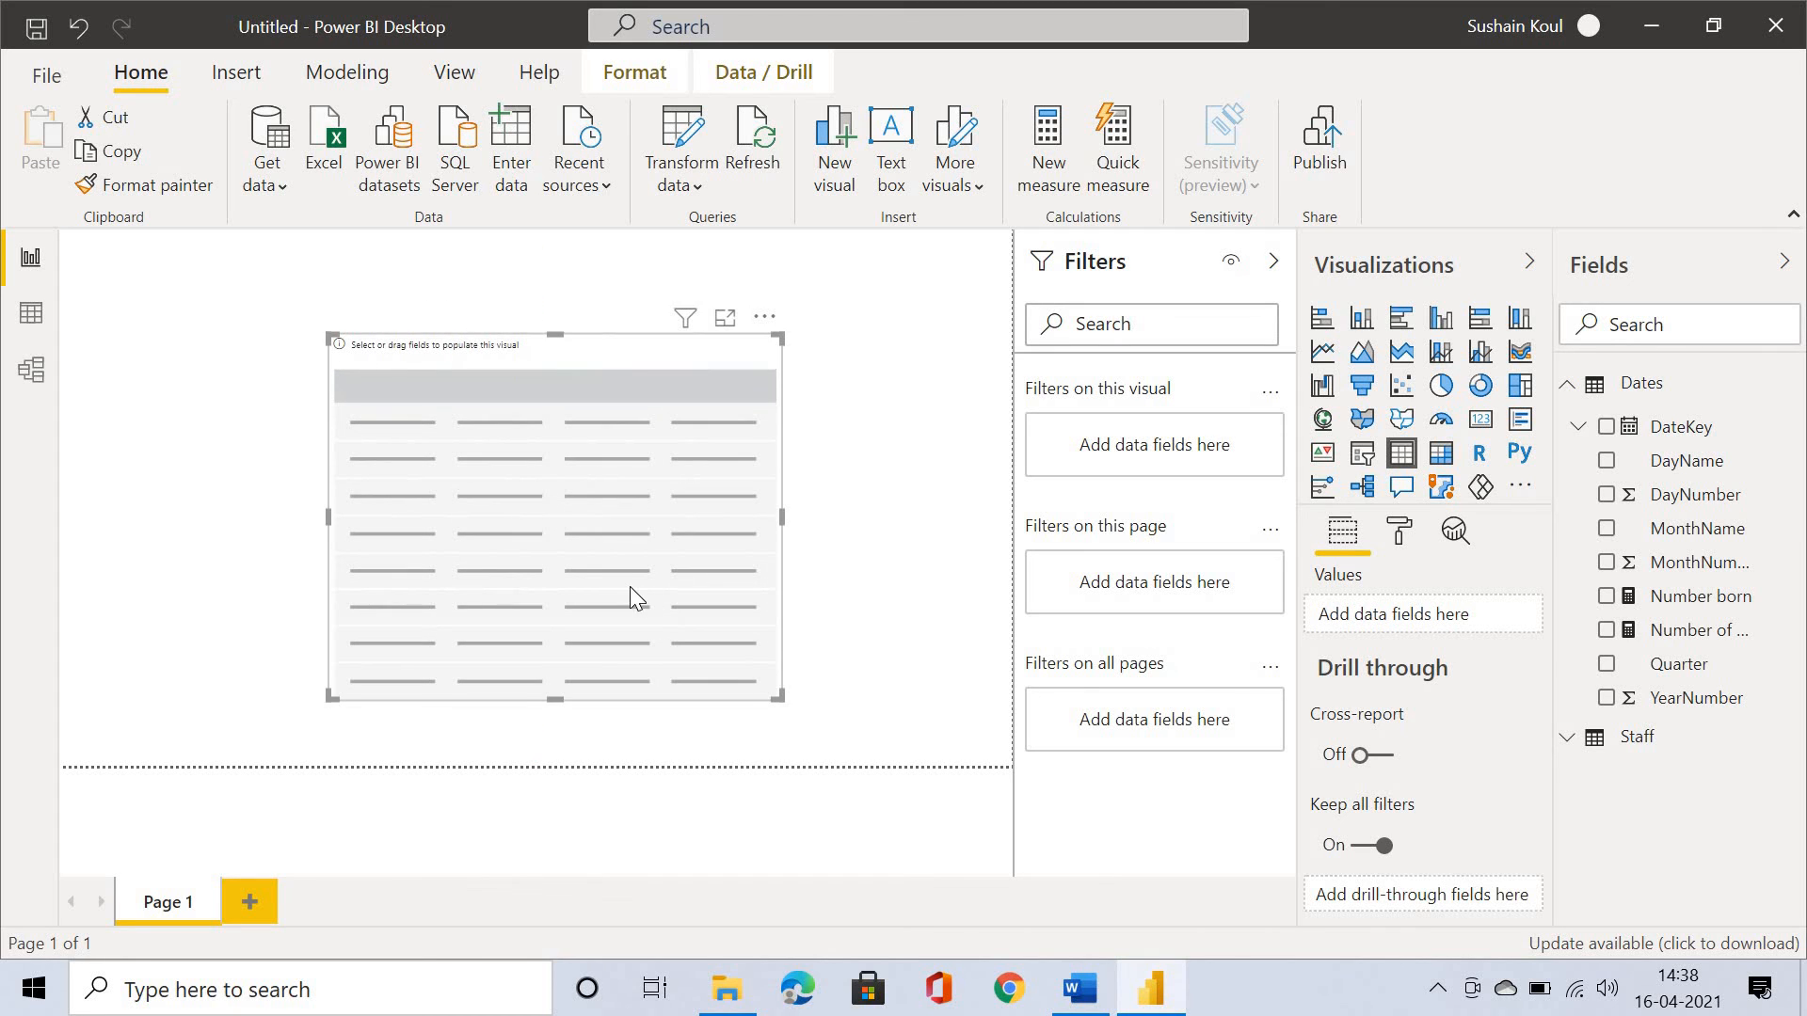
left_click_drag(565, 529, 498, 485)
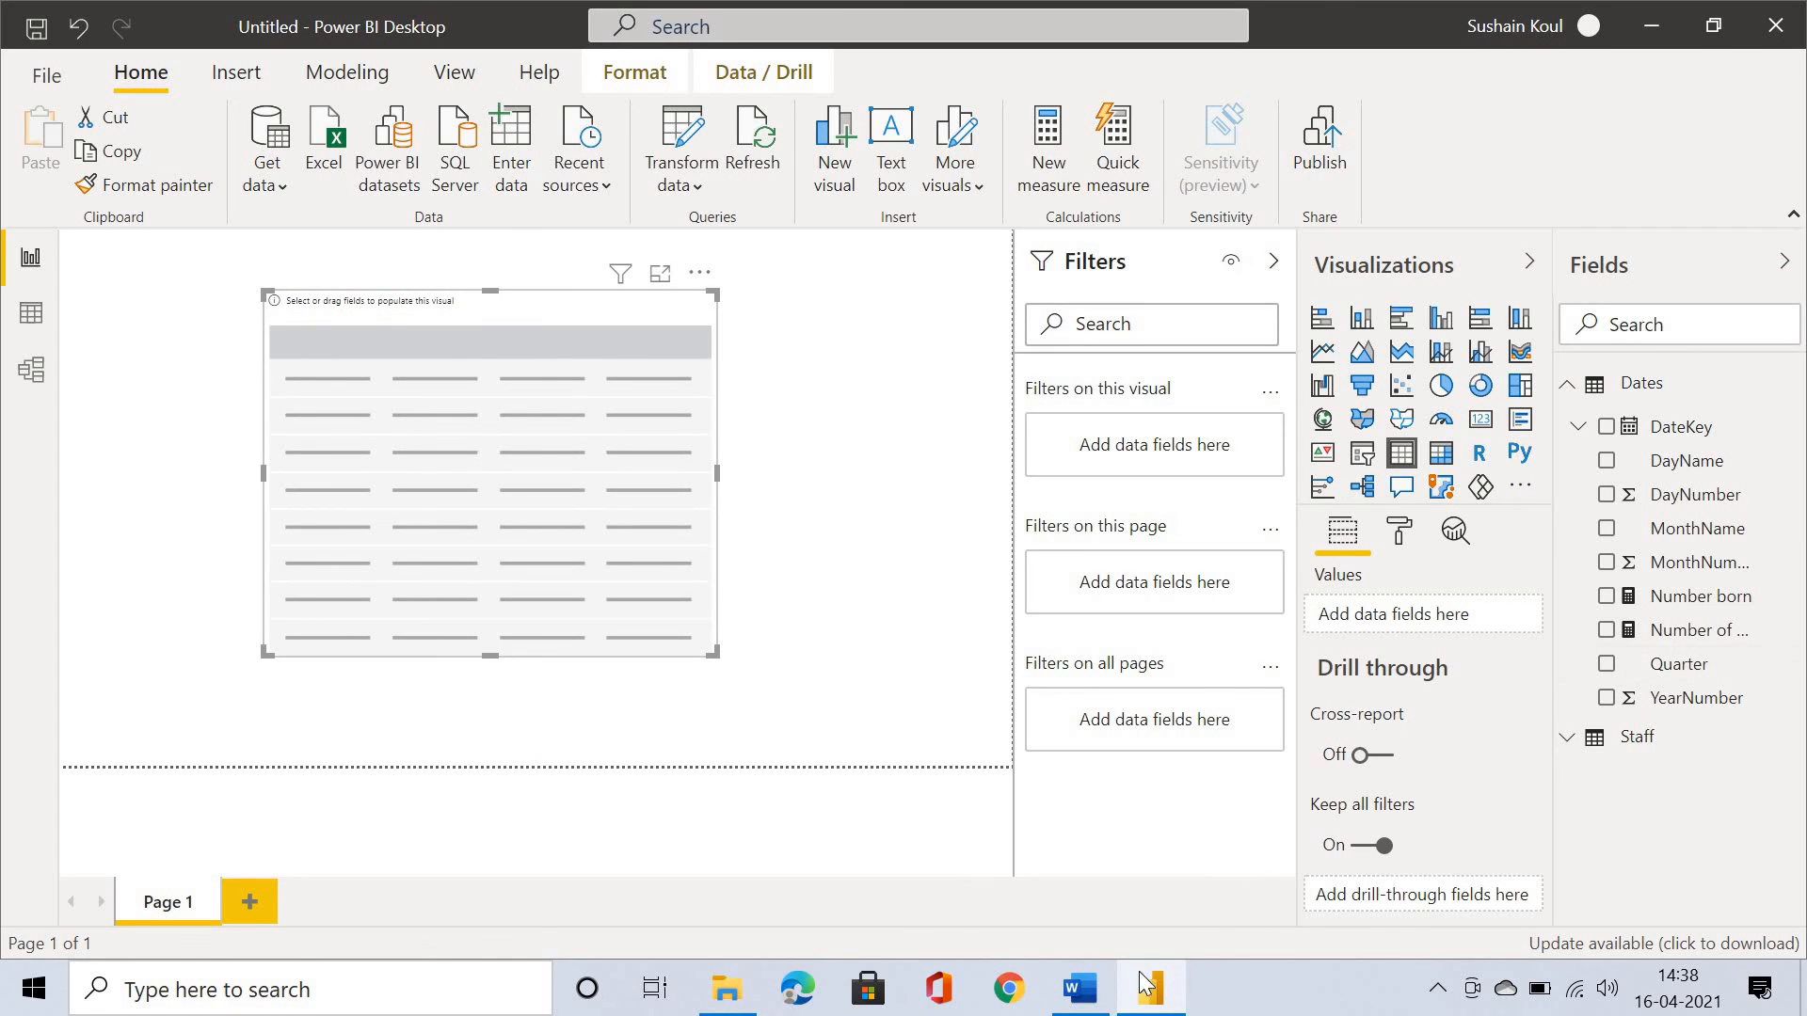
Recheck the sample table in Word and add YearNumber from Dates to the Power BI table visual
left_click(1080, 988)
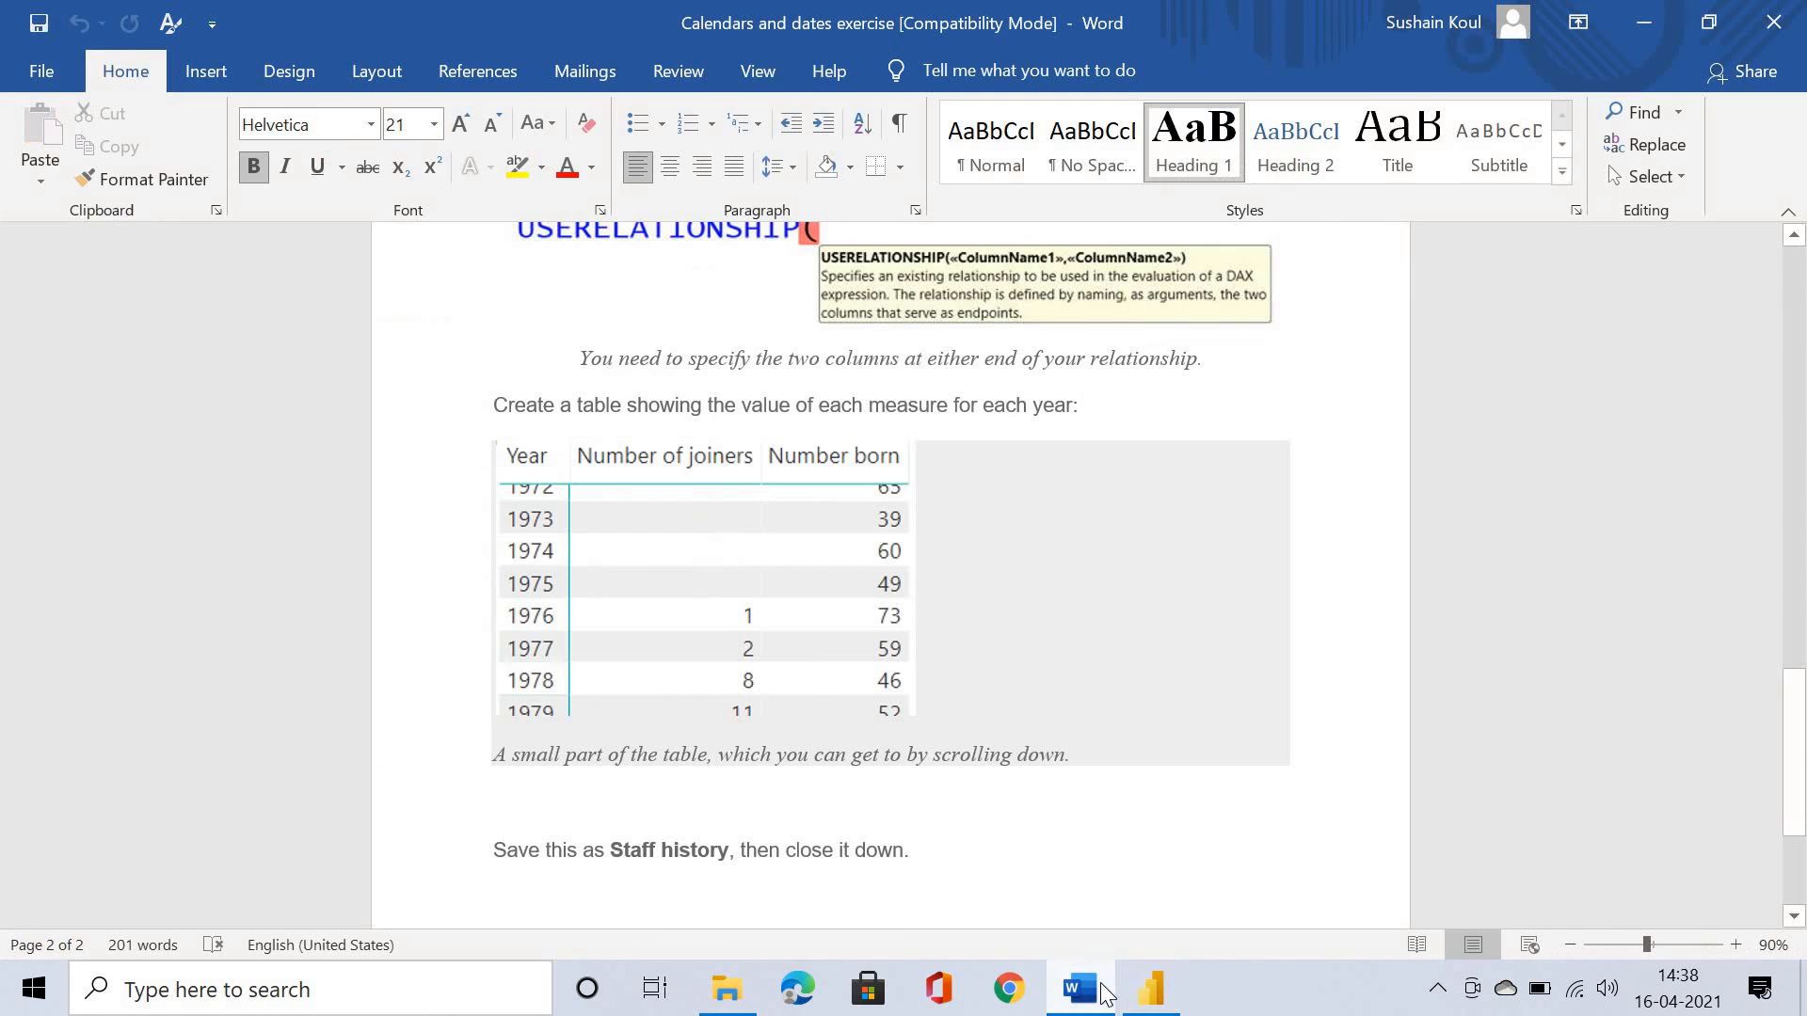
left_click(1157, 988)
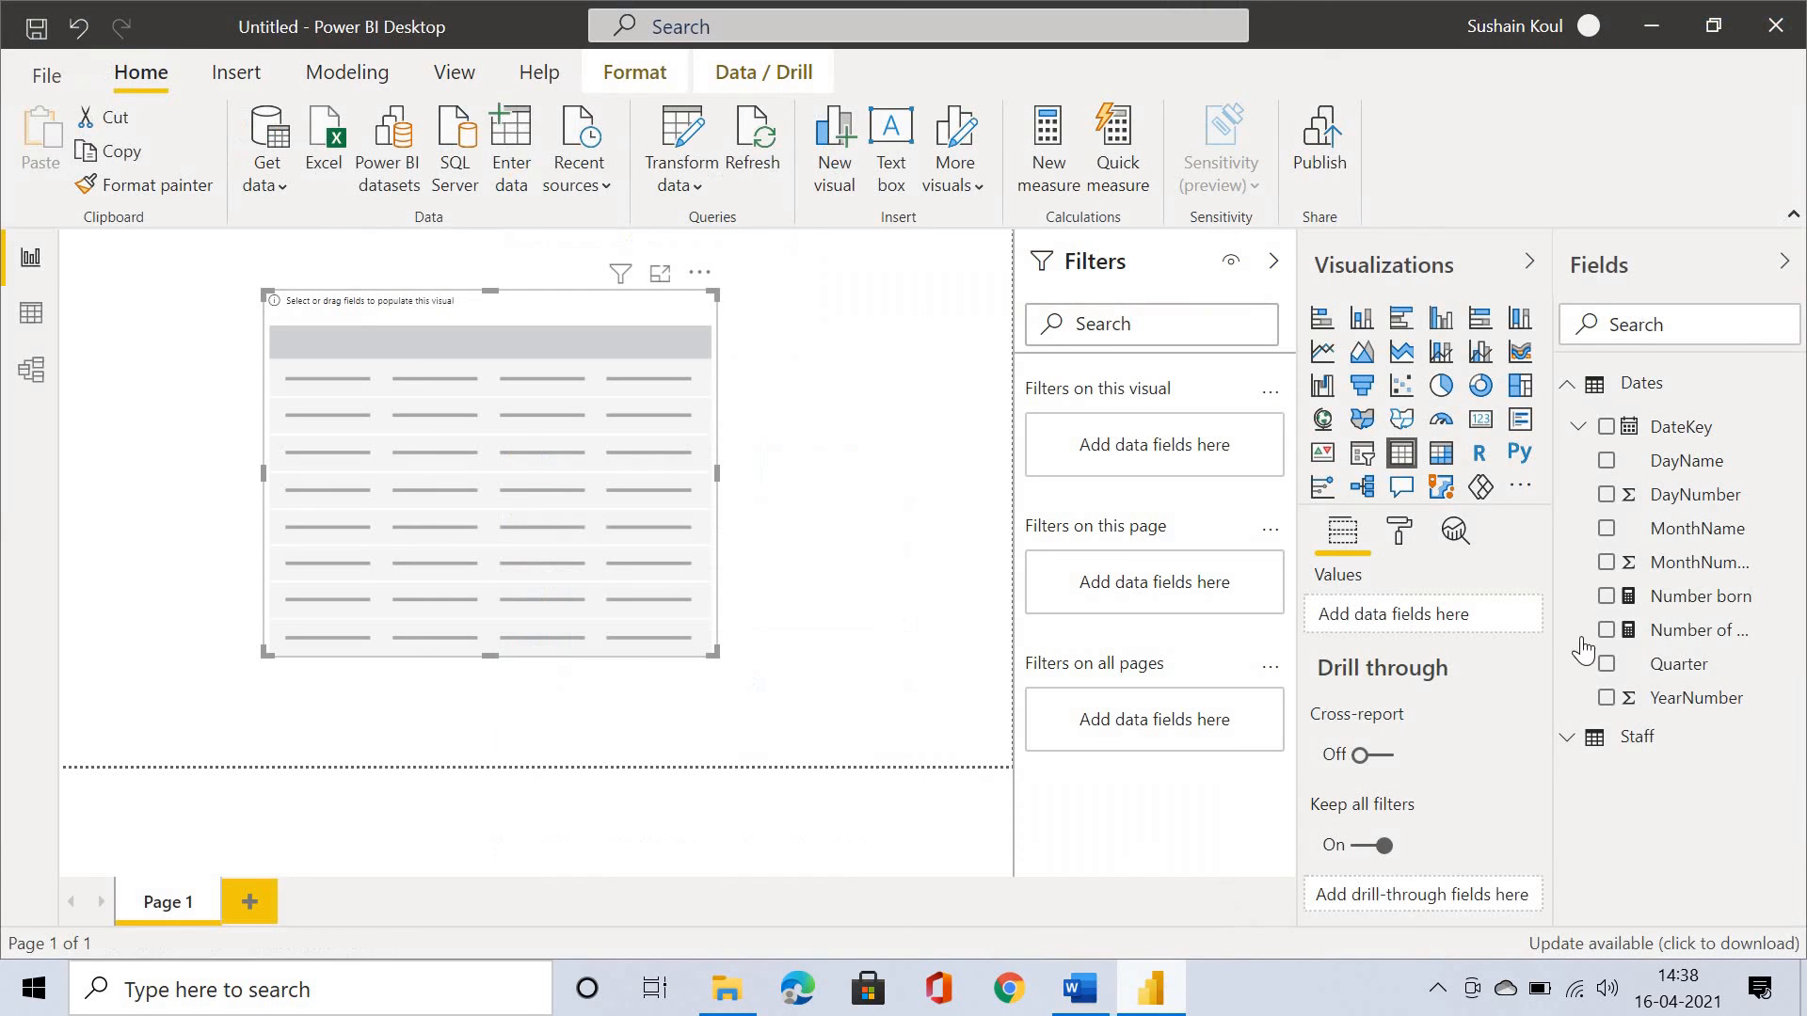
left_click(1568, 742)
scroll(1676, 817, "down", 1)
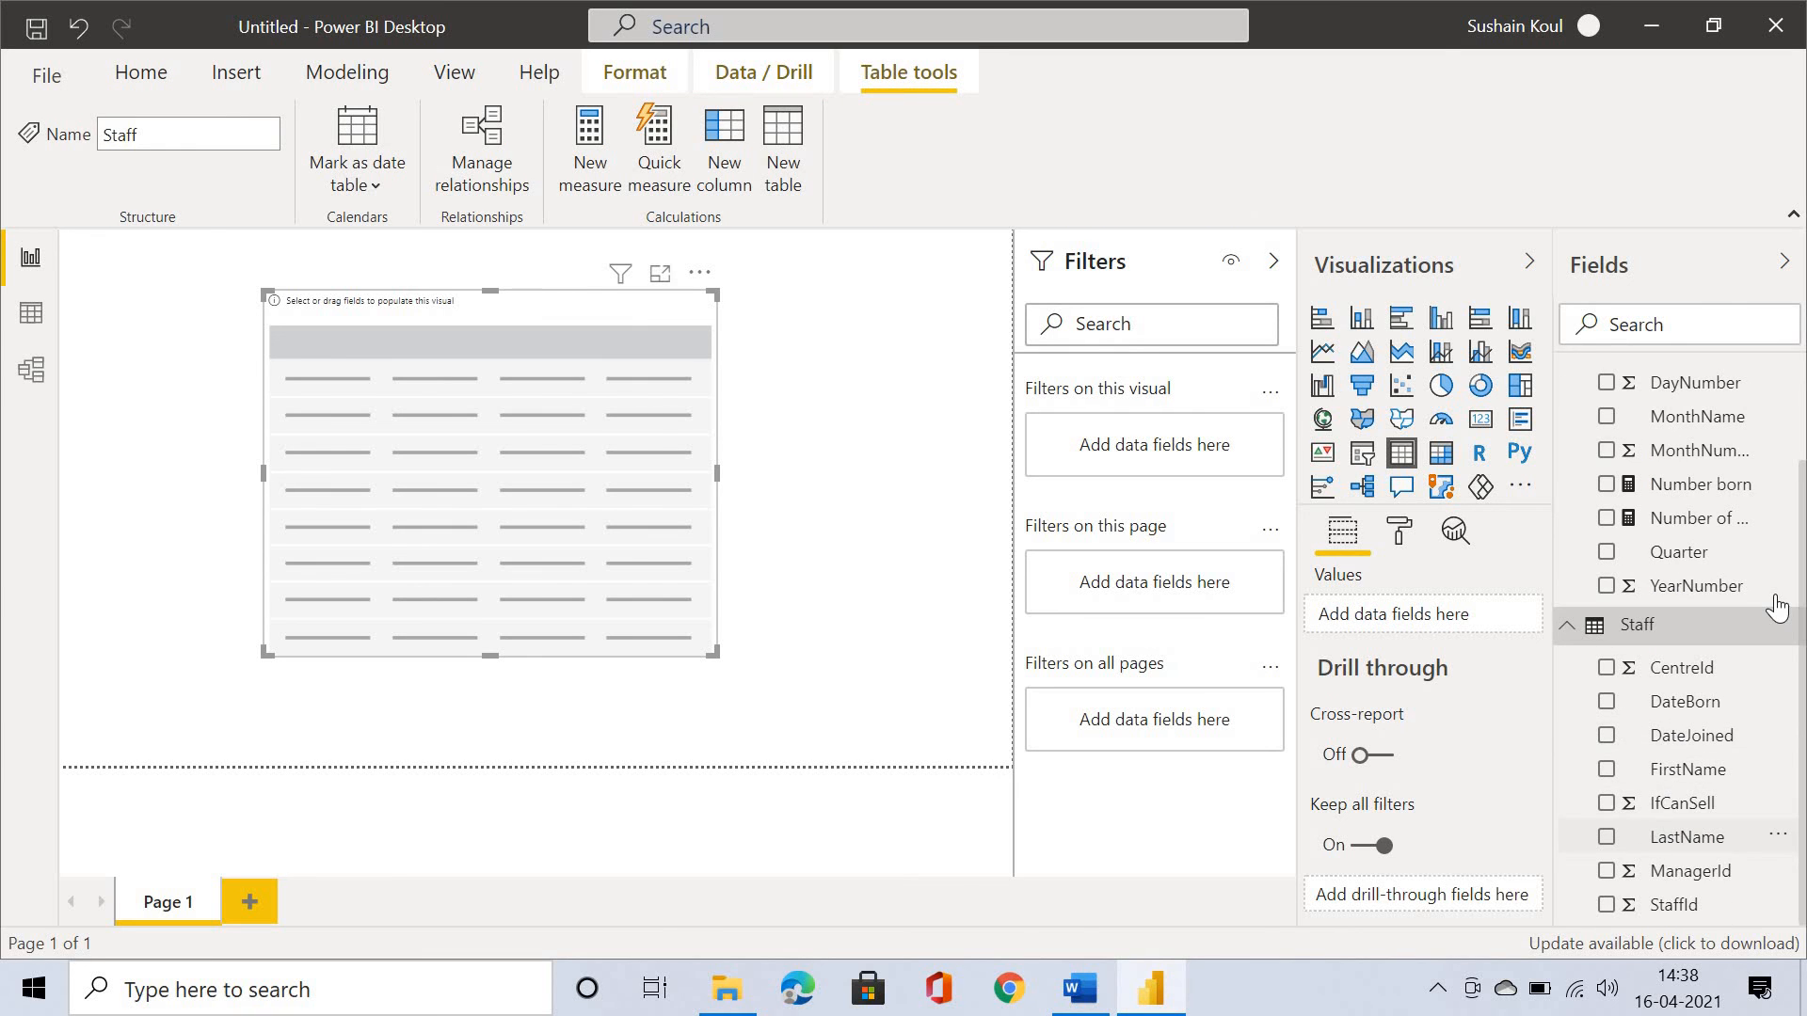
scroll(1777, 607, "up", 1)
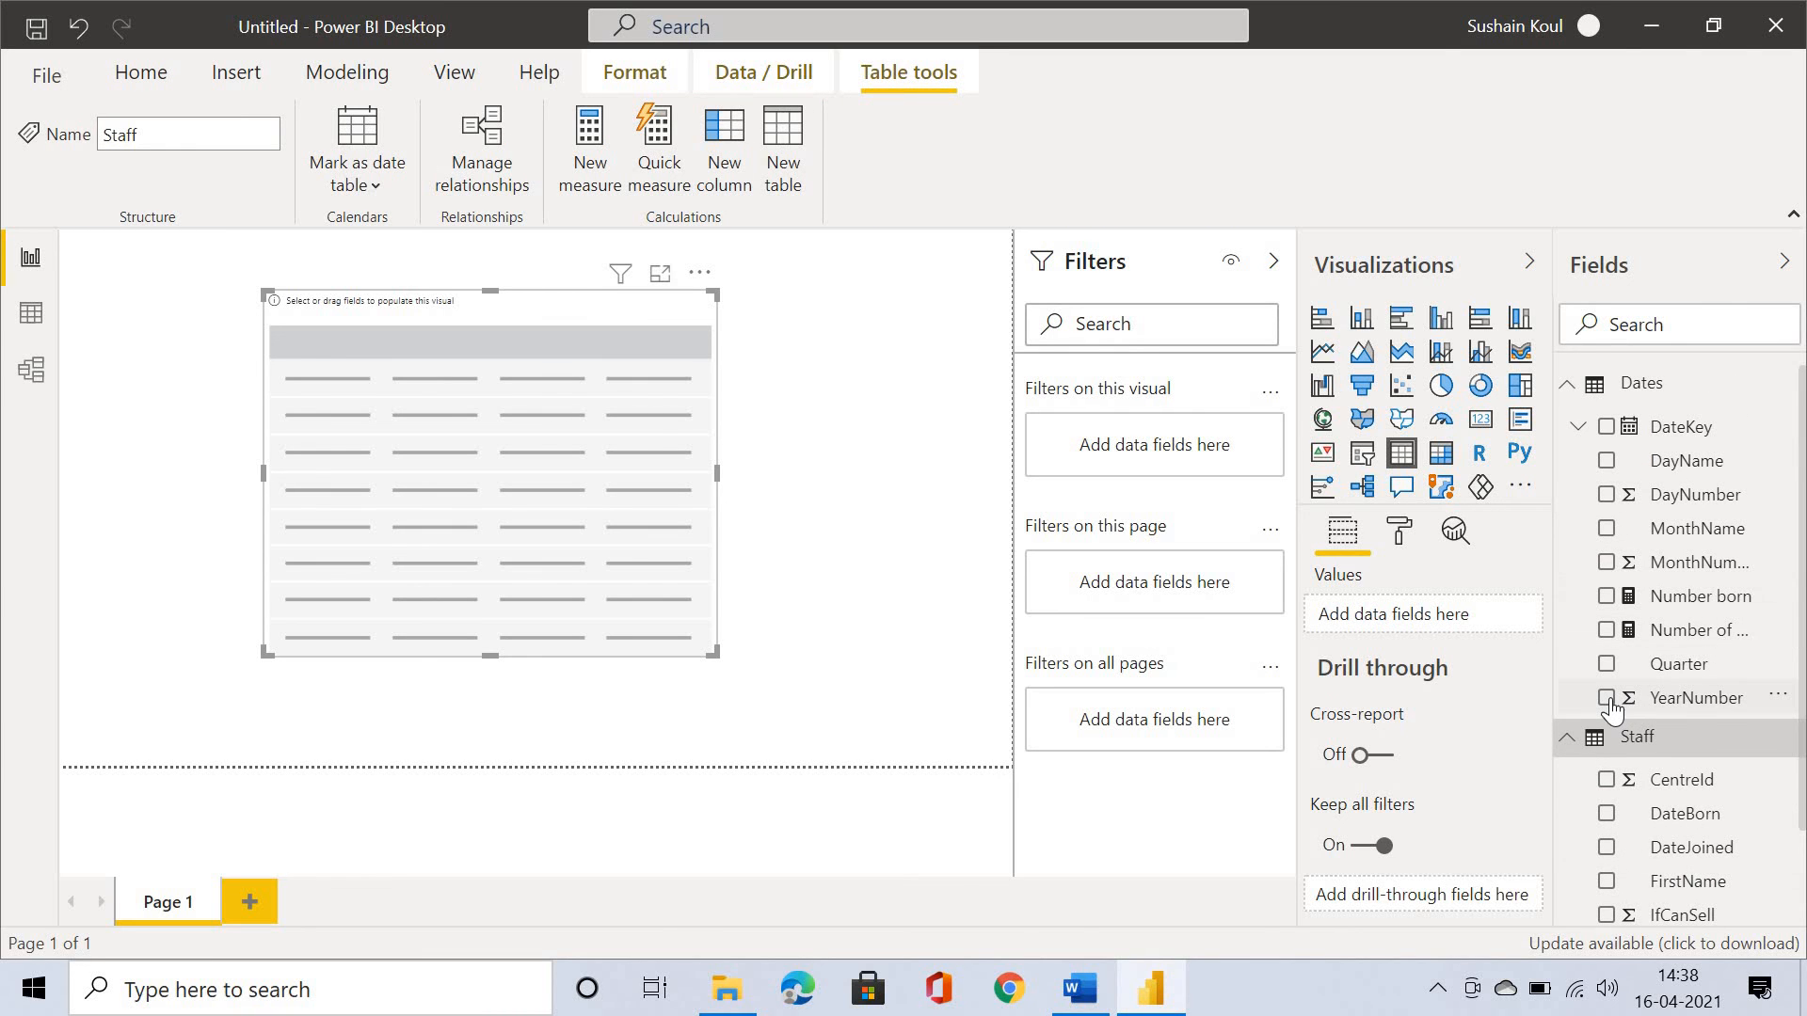
left_click(1606, 698)
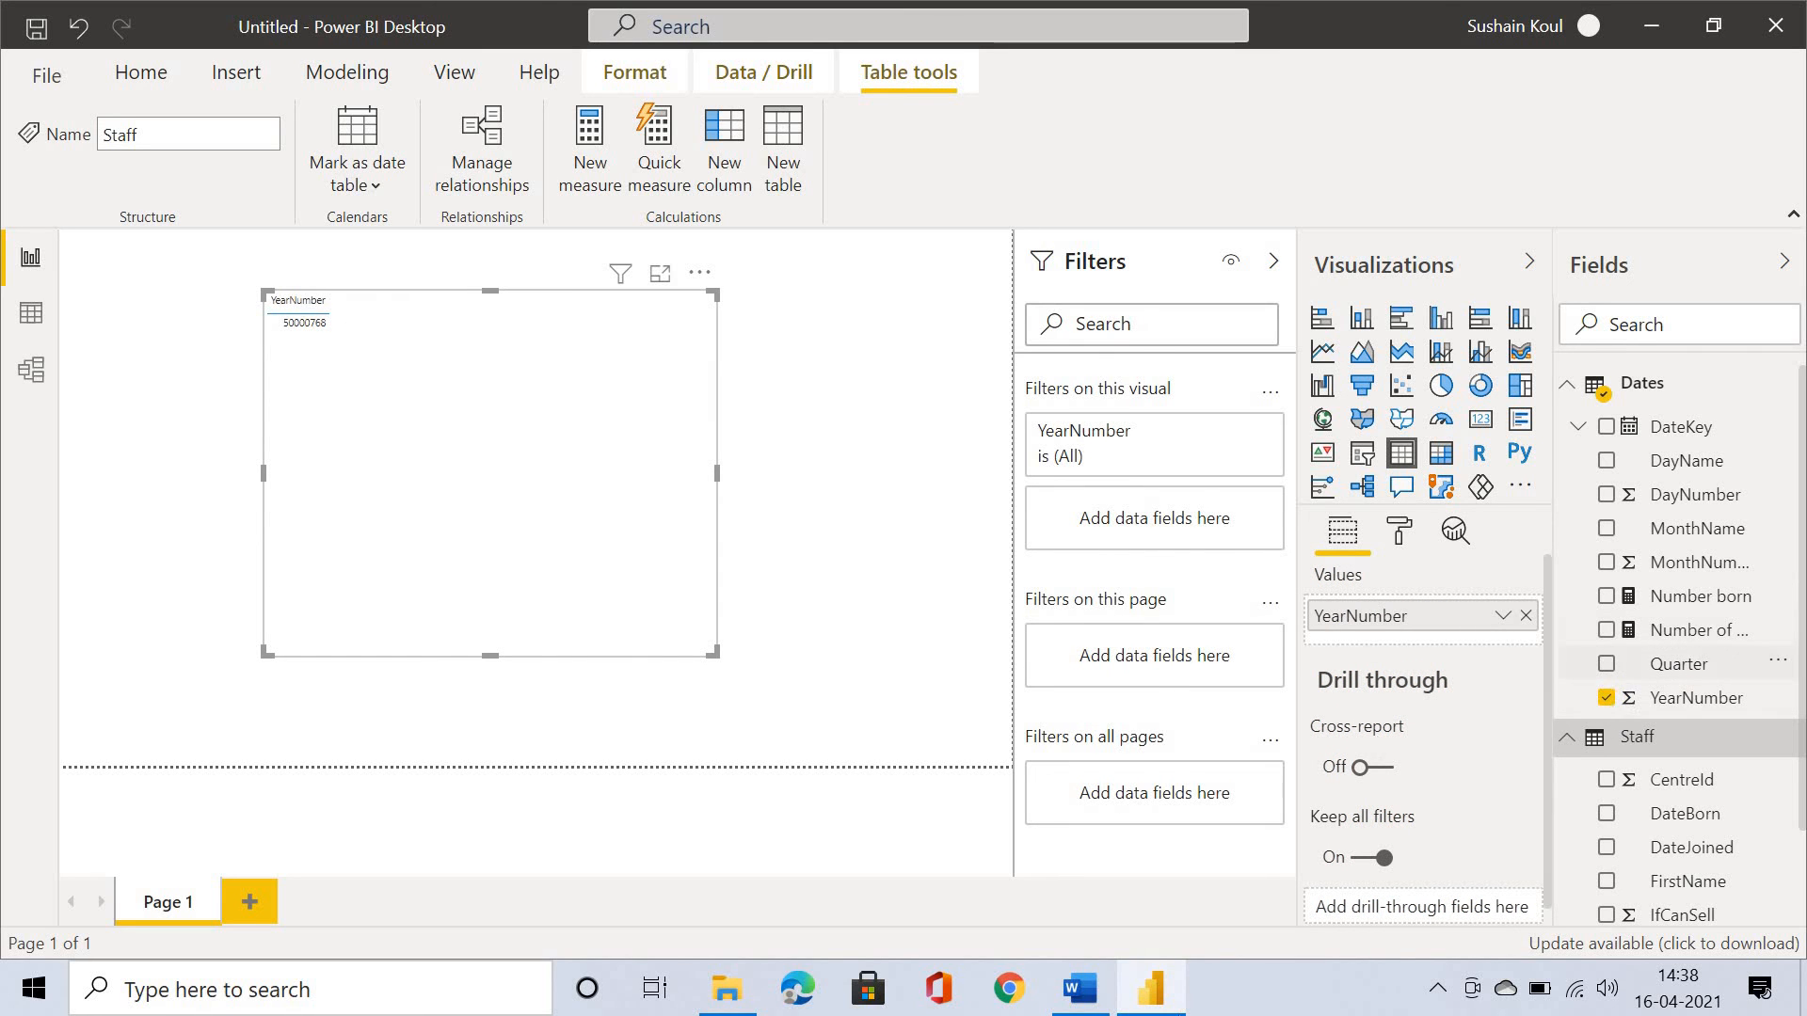
Consult the sample columns in Word and add the Number of joiners and Number born measures to the Power BI table
left_click(1060, 1003)
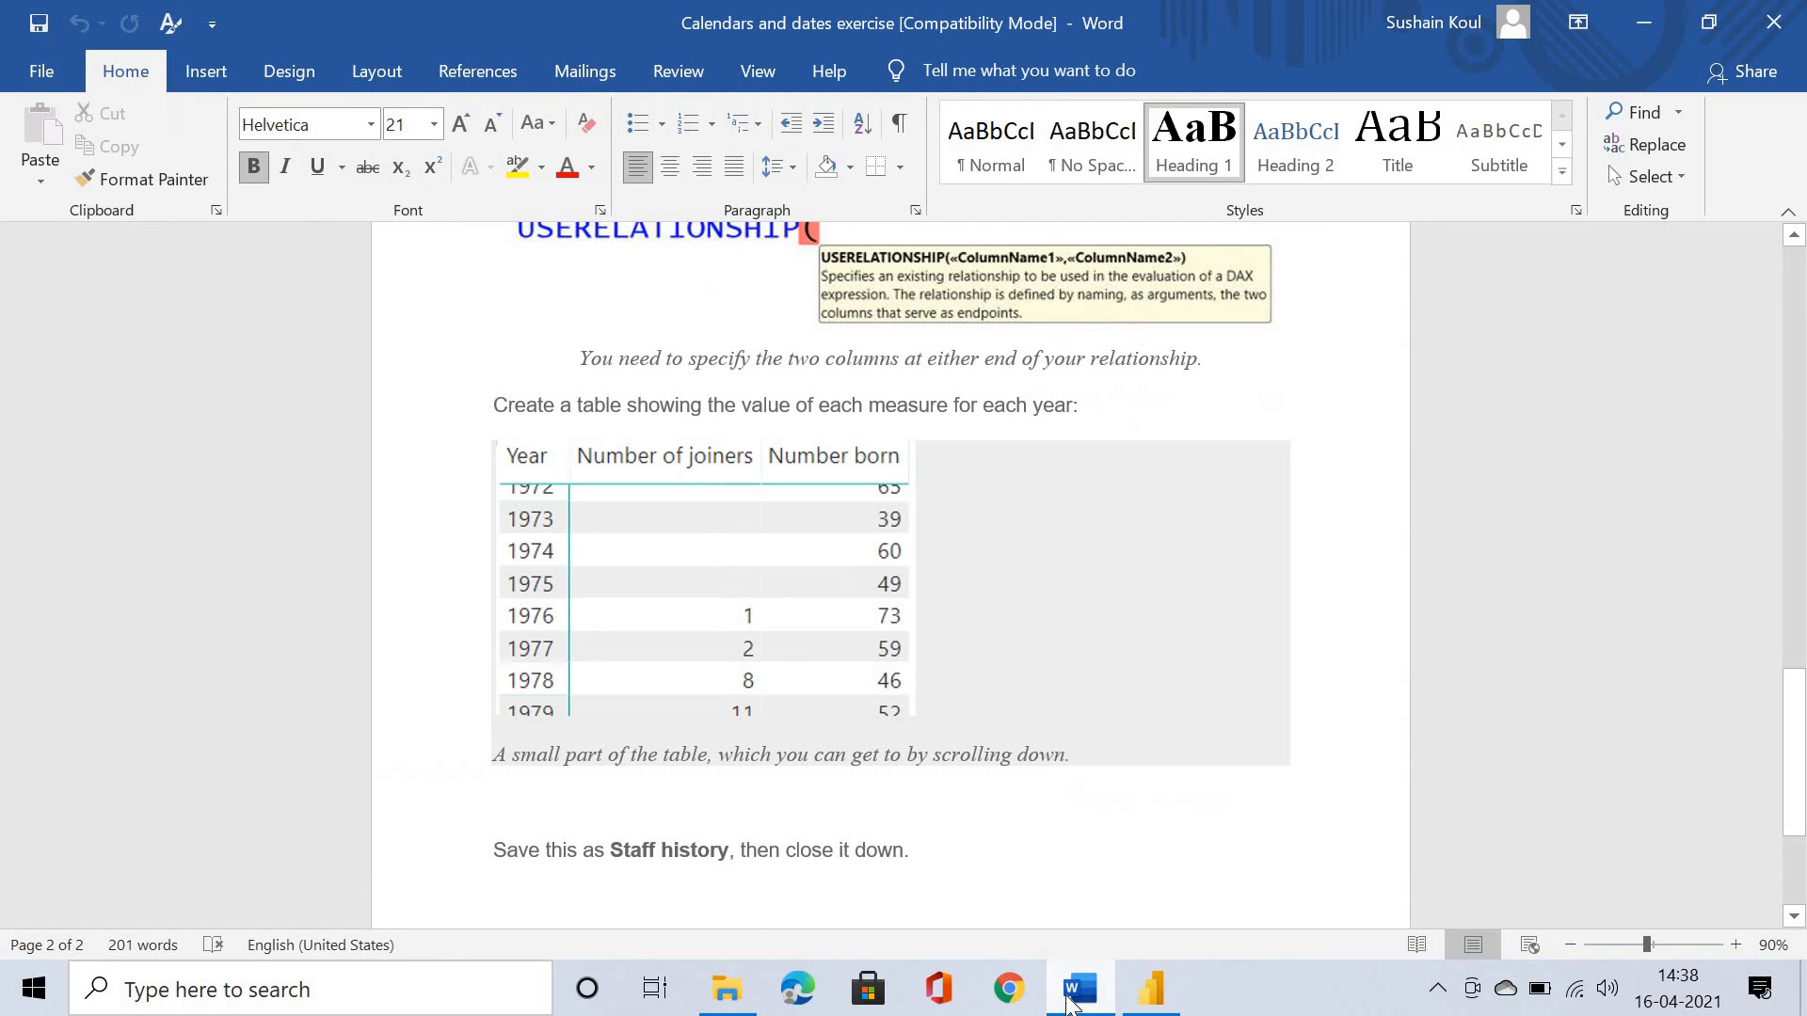
left_click(1144, 998)
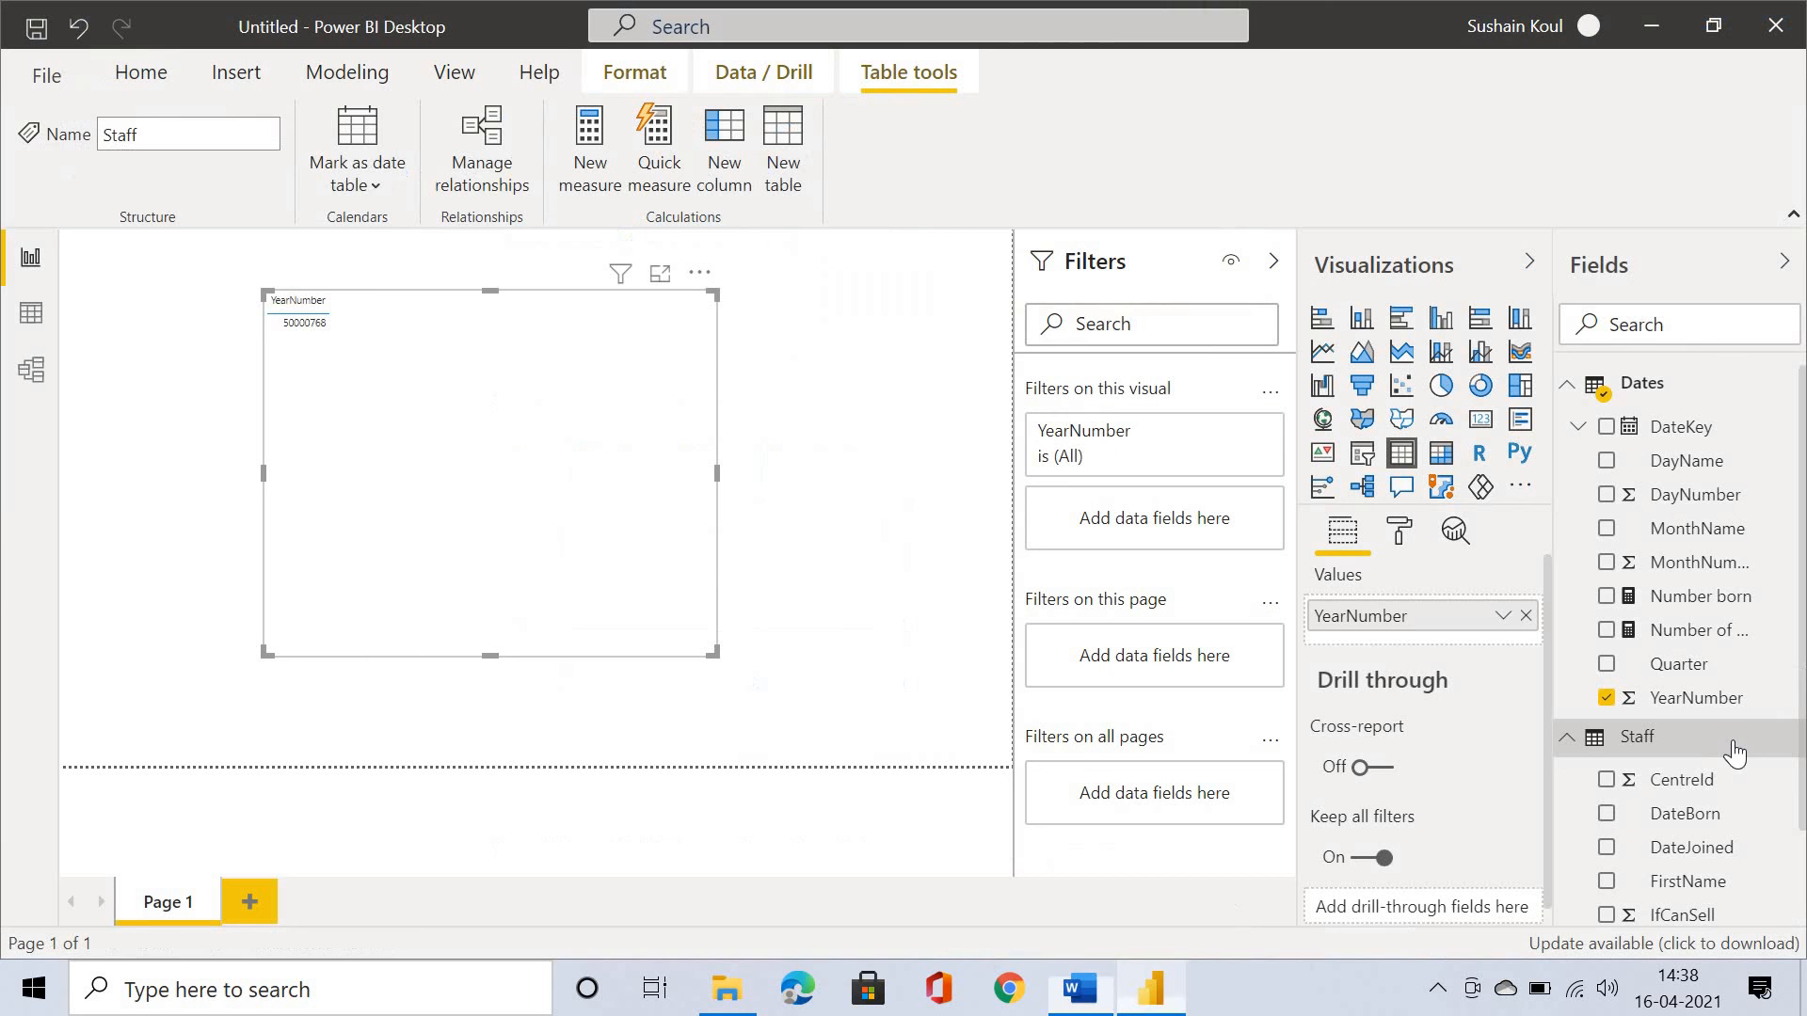
left_click(1606, 630)
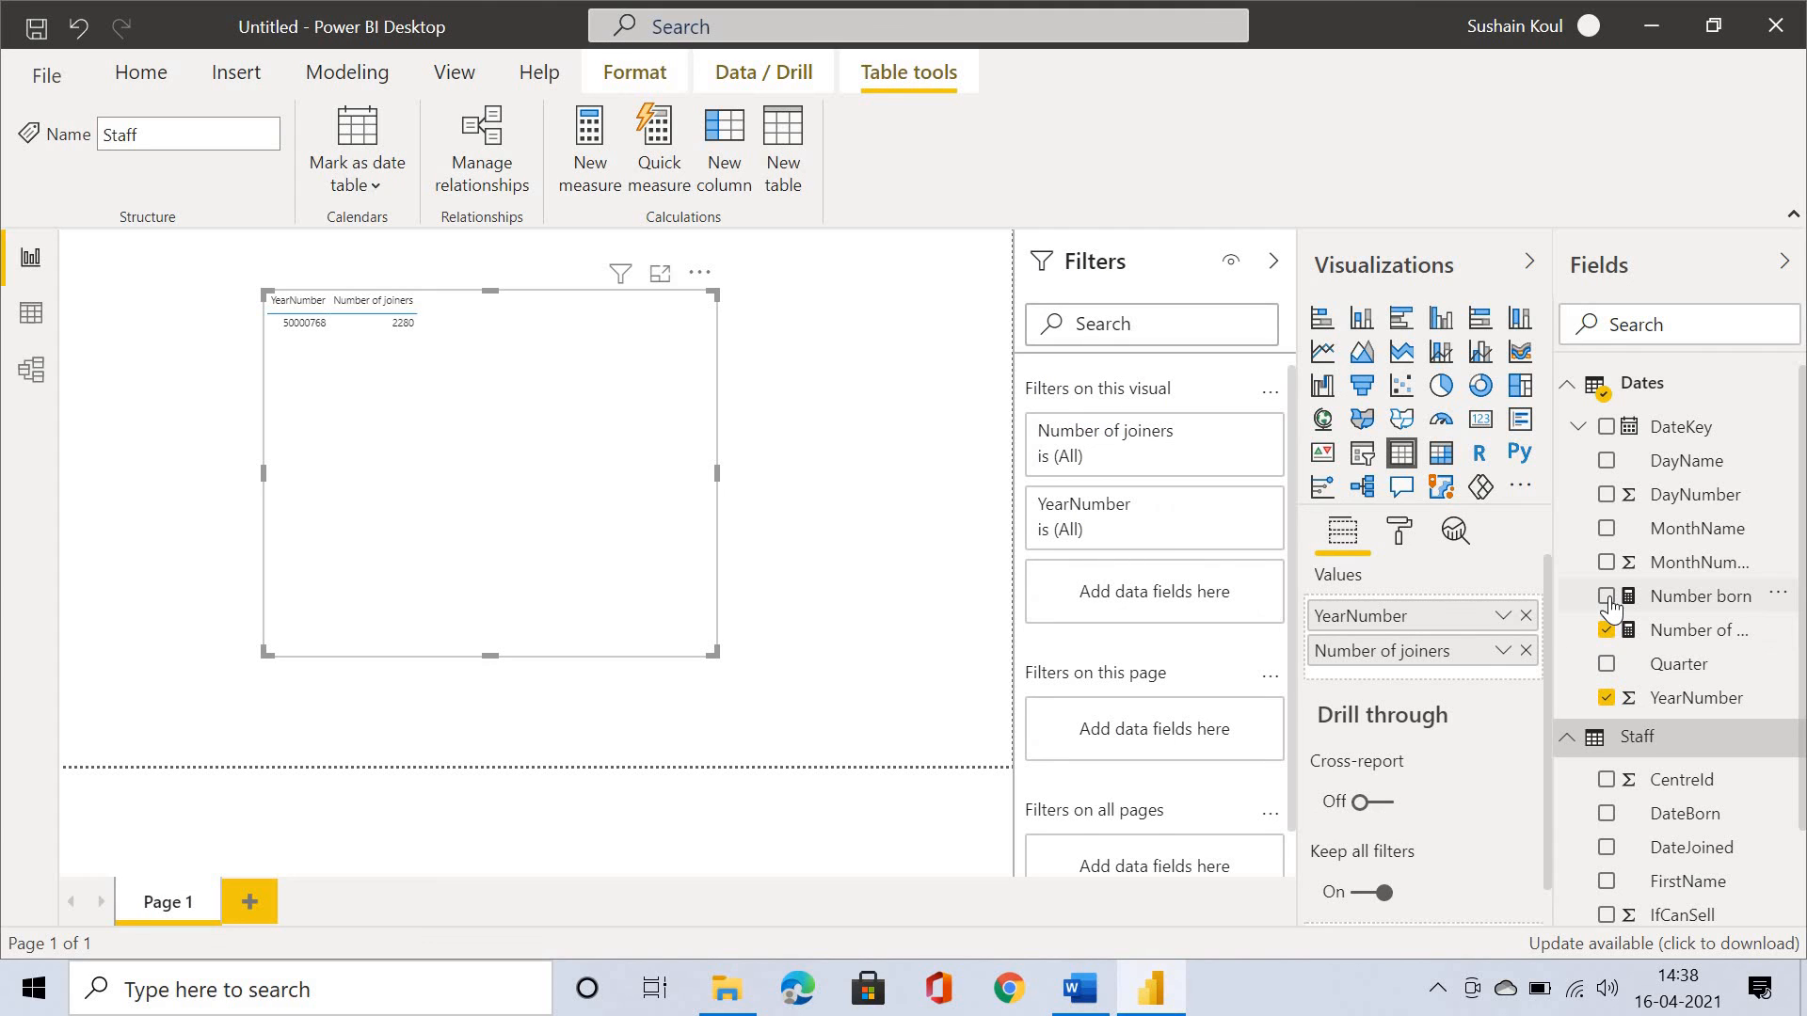
left_click(1608, 598)
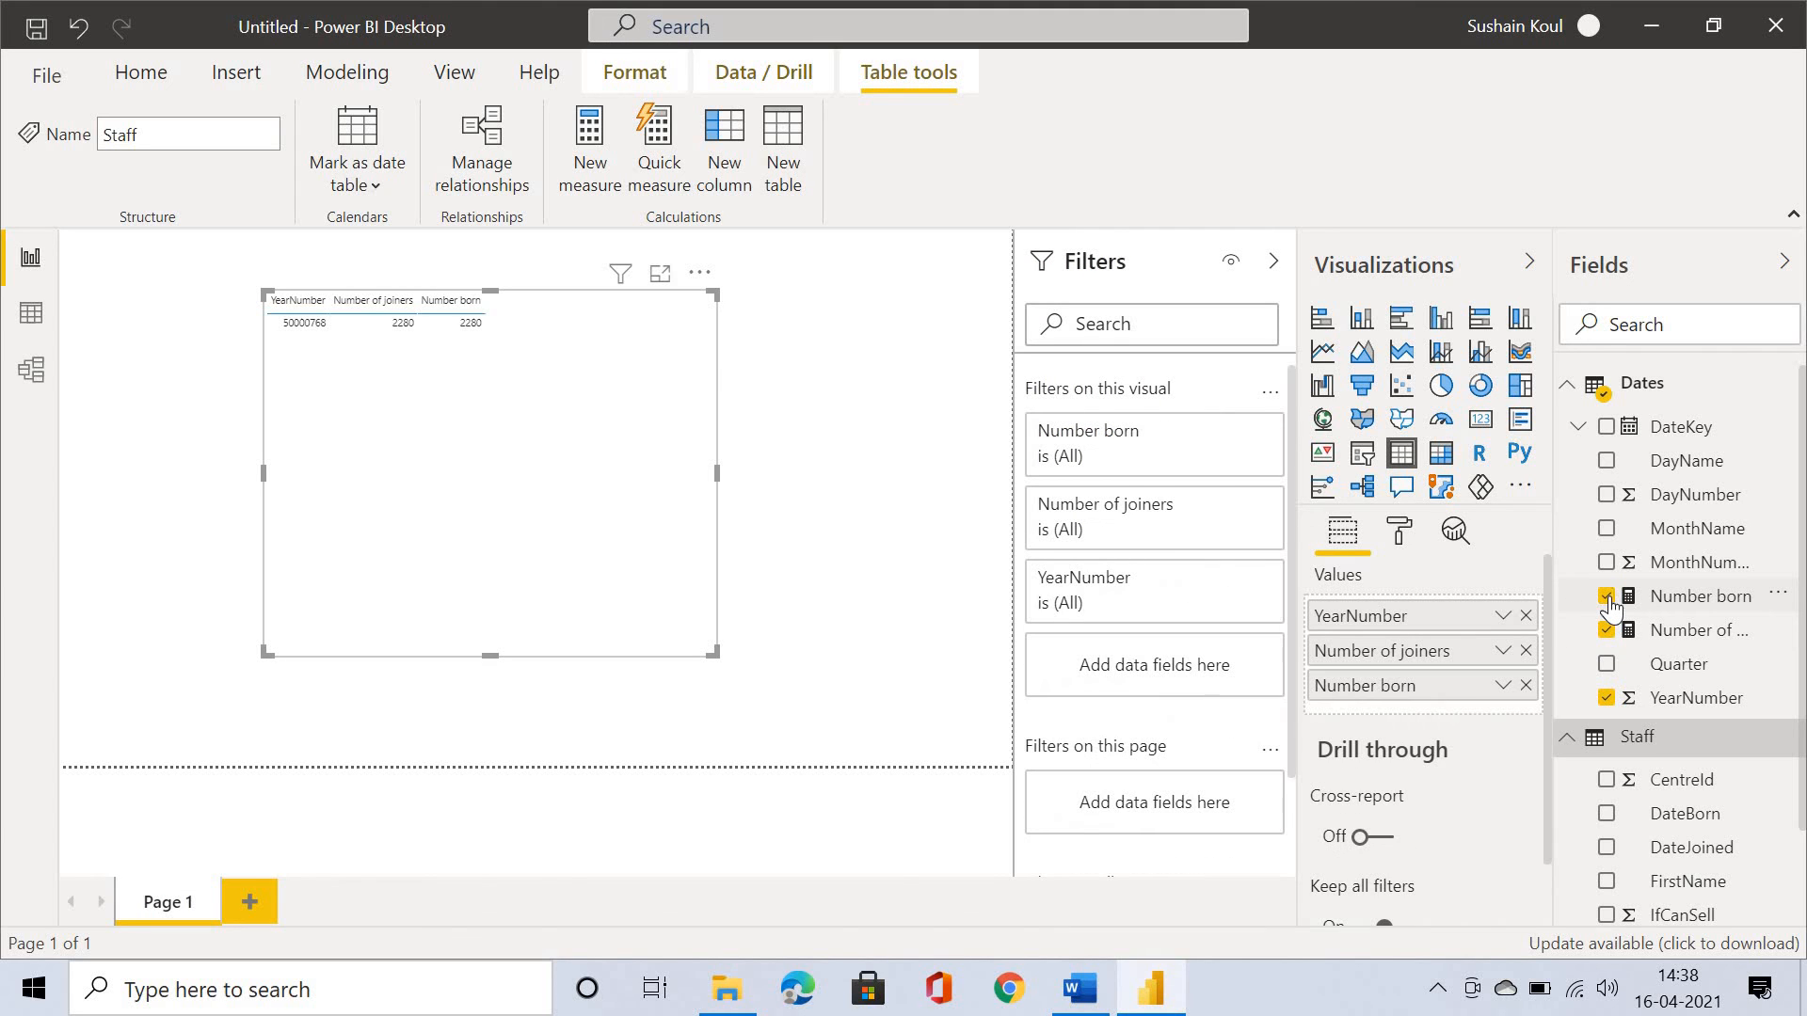
Set the table's YearNumber field to Don't summarize and switch to Word to compare the yearly values with the sample
left_click(1504, 618)
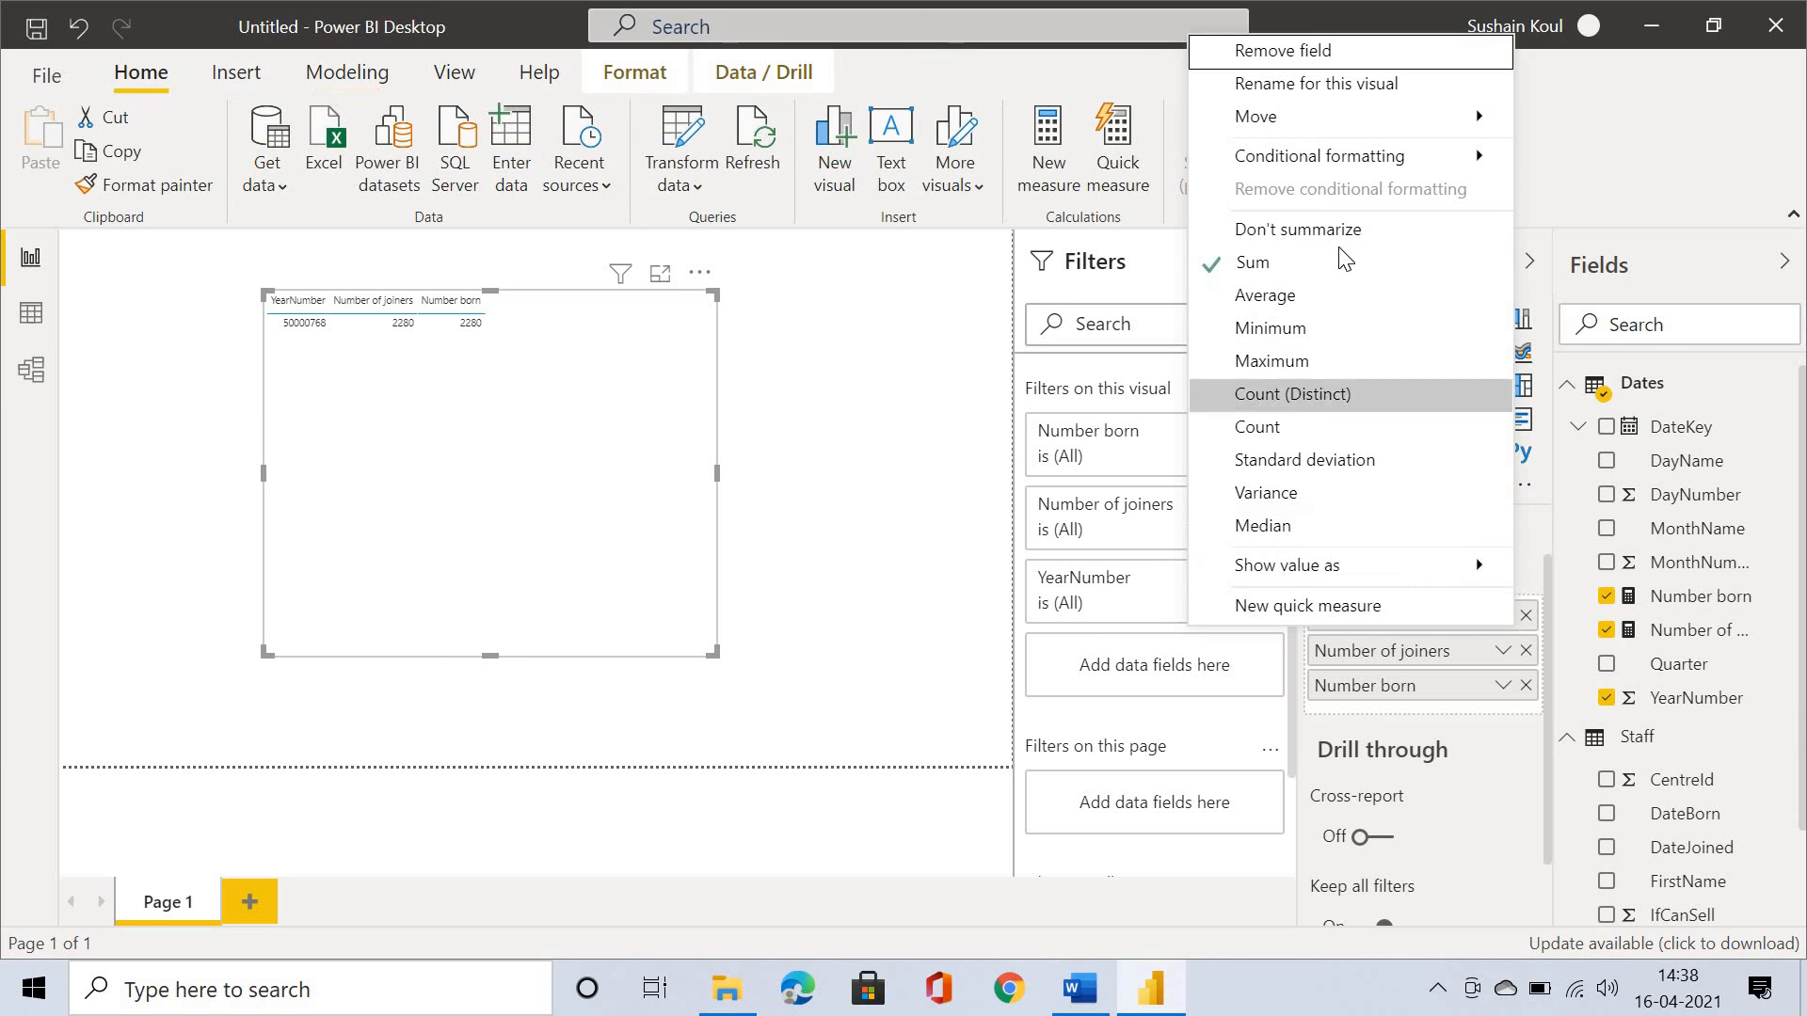
left_click(1348, 231)
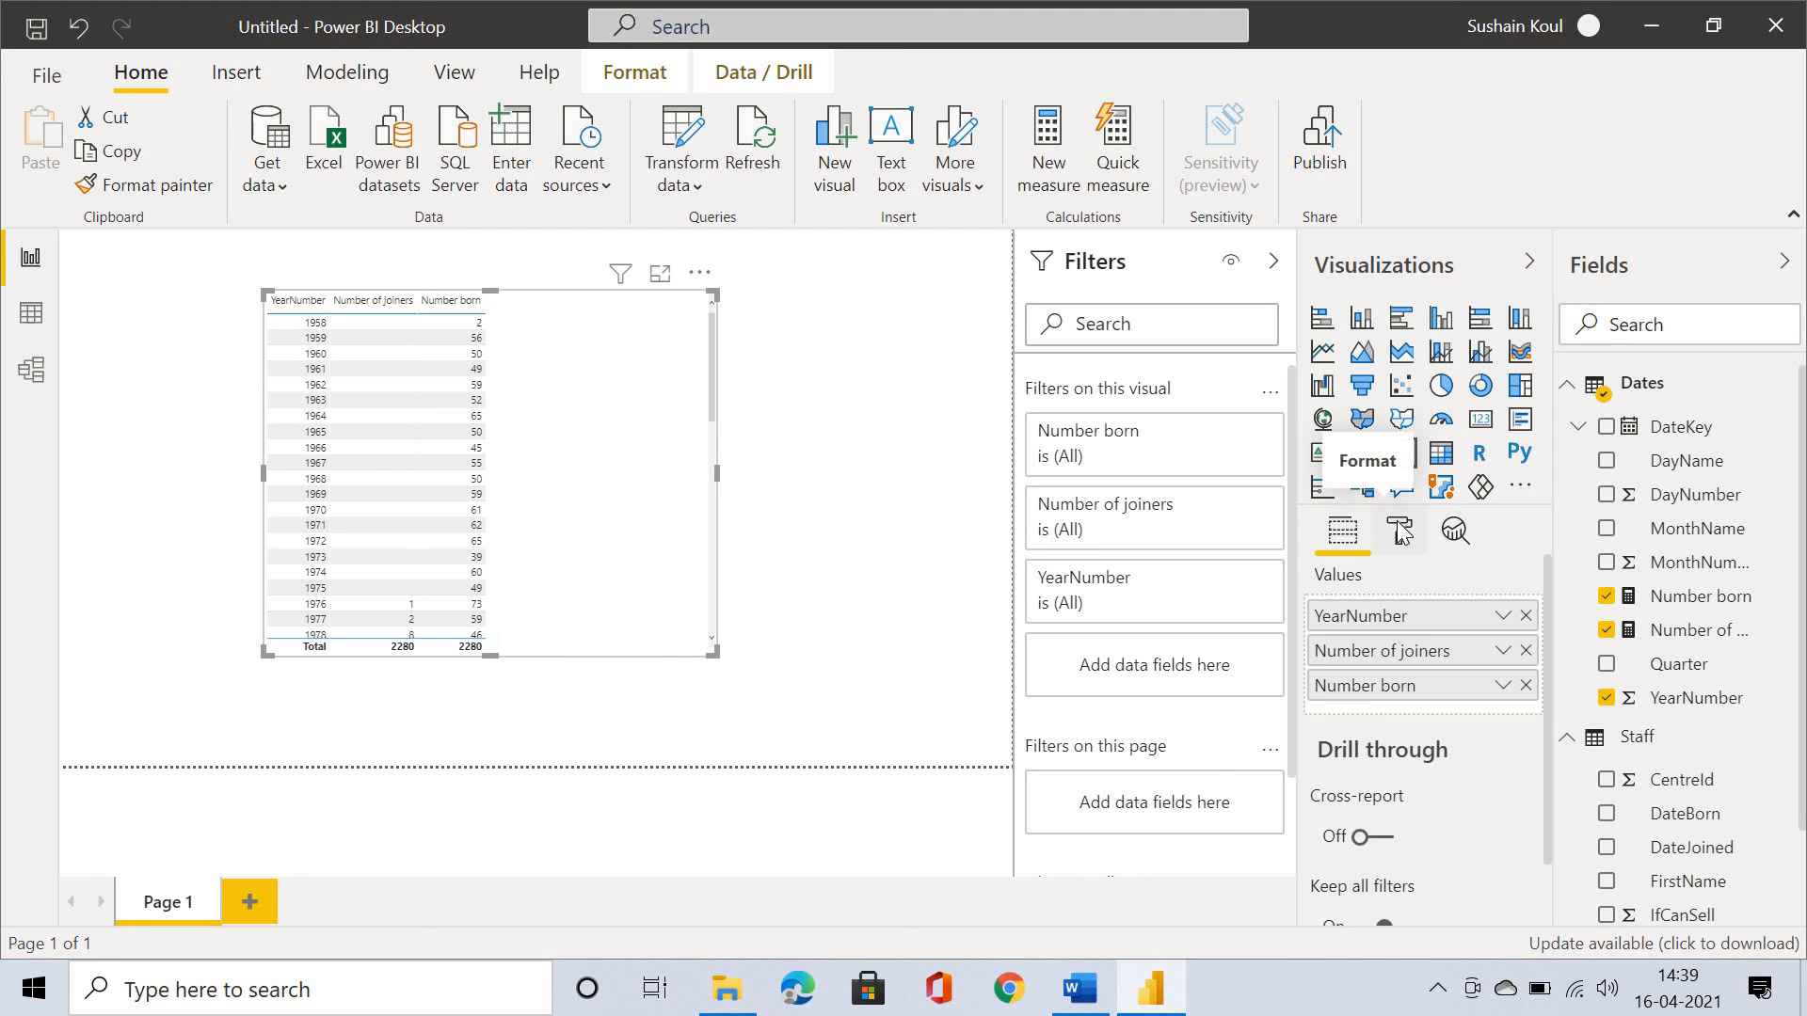
left_click(1079, 988)
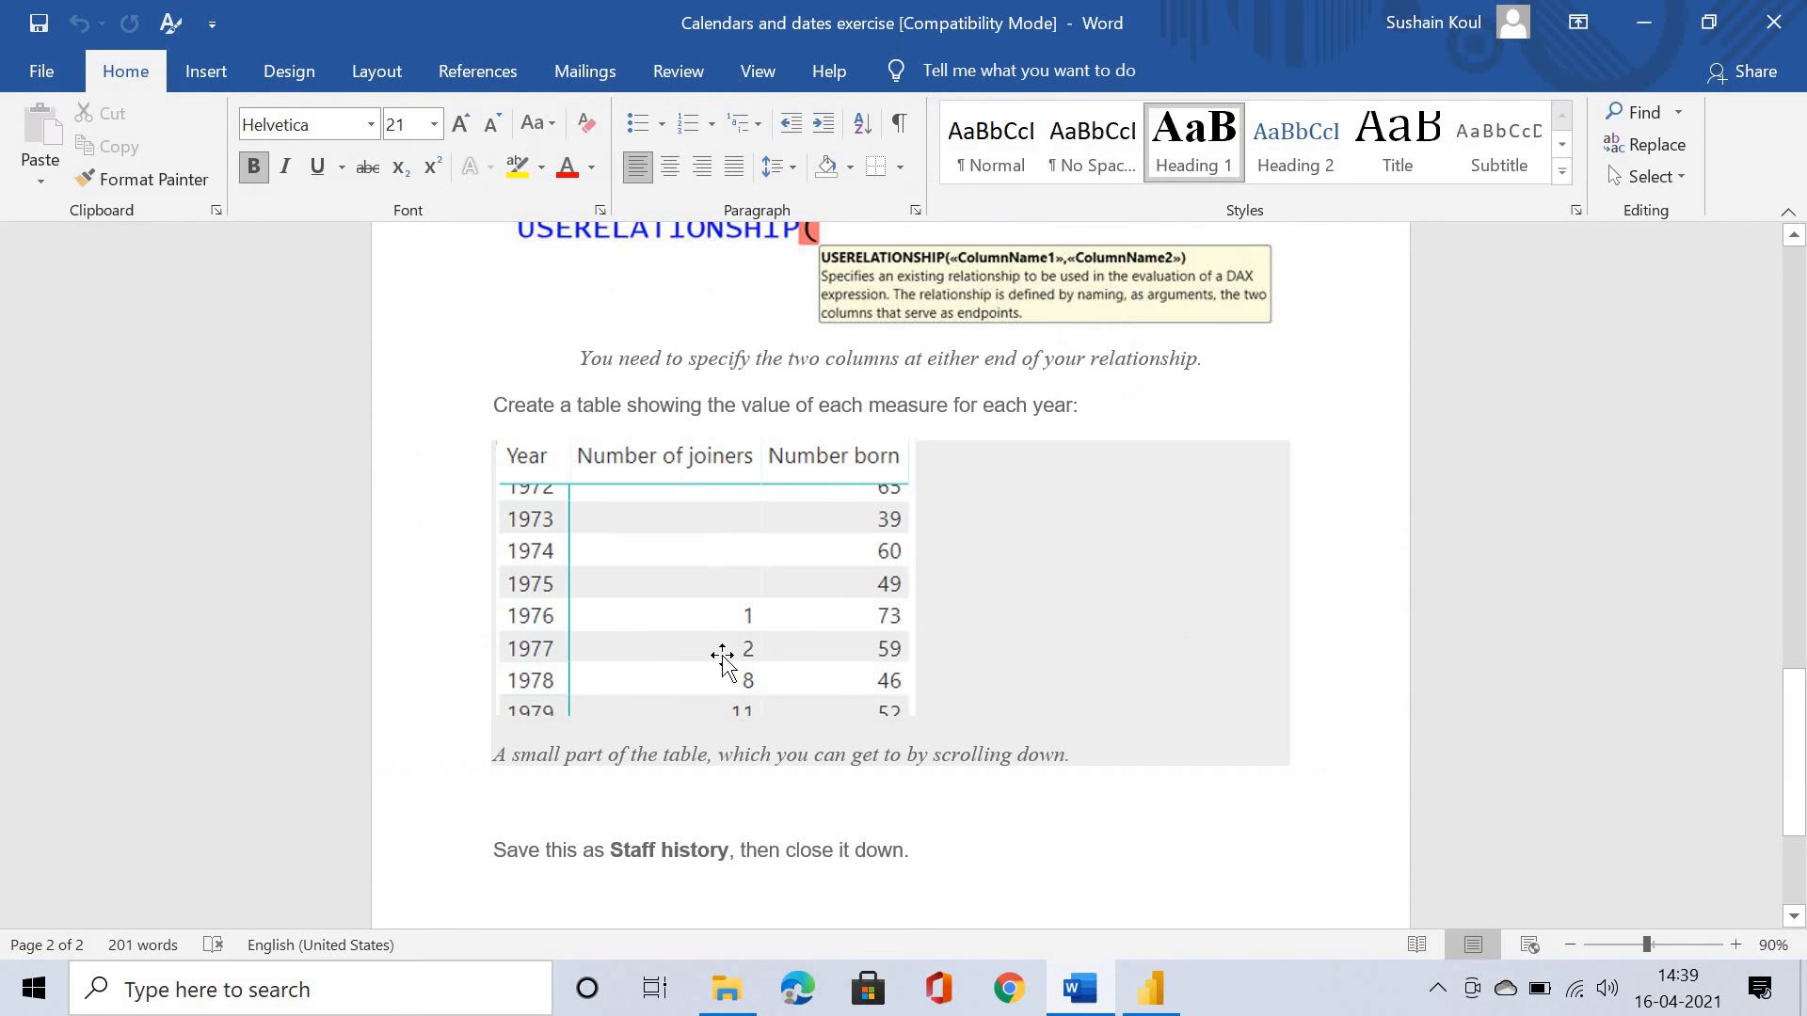
Return to Power BI, search the table's formatting options for "size" and increase the column header text size
left_click(1150, 988)
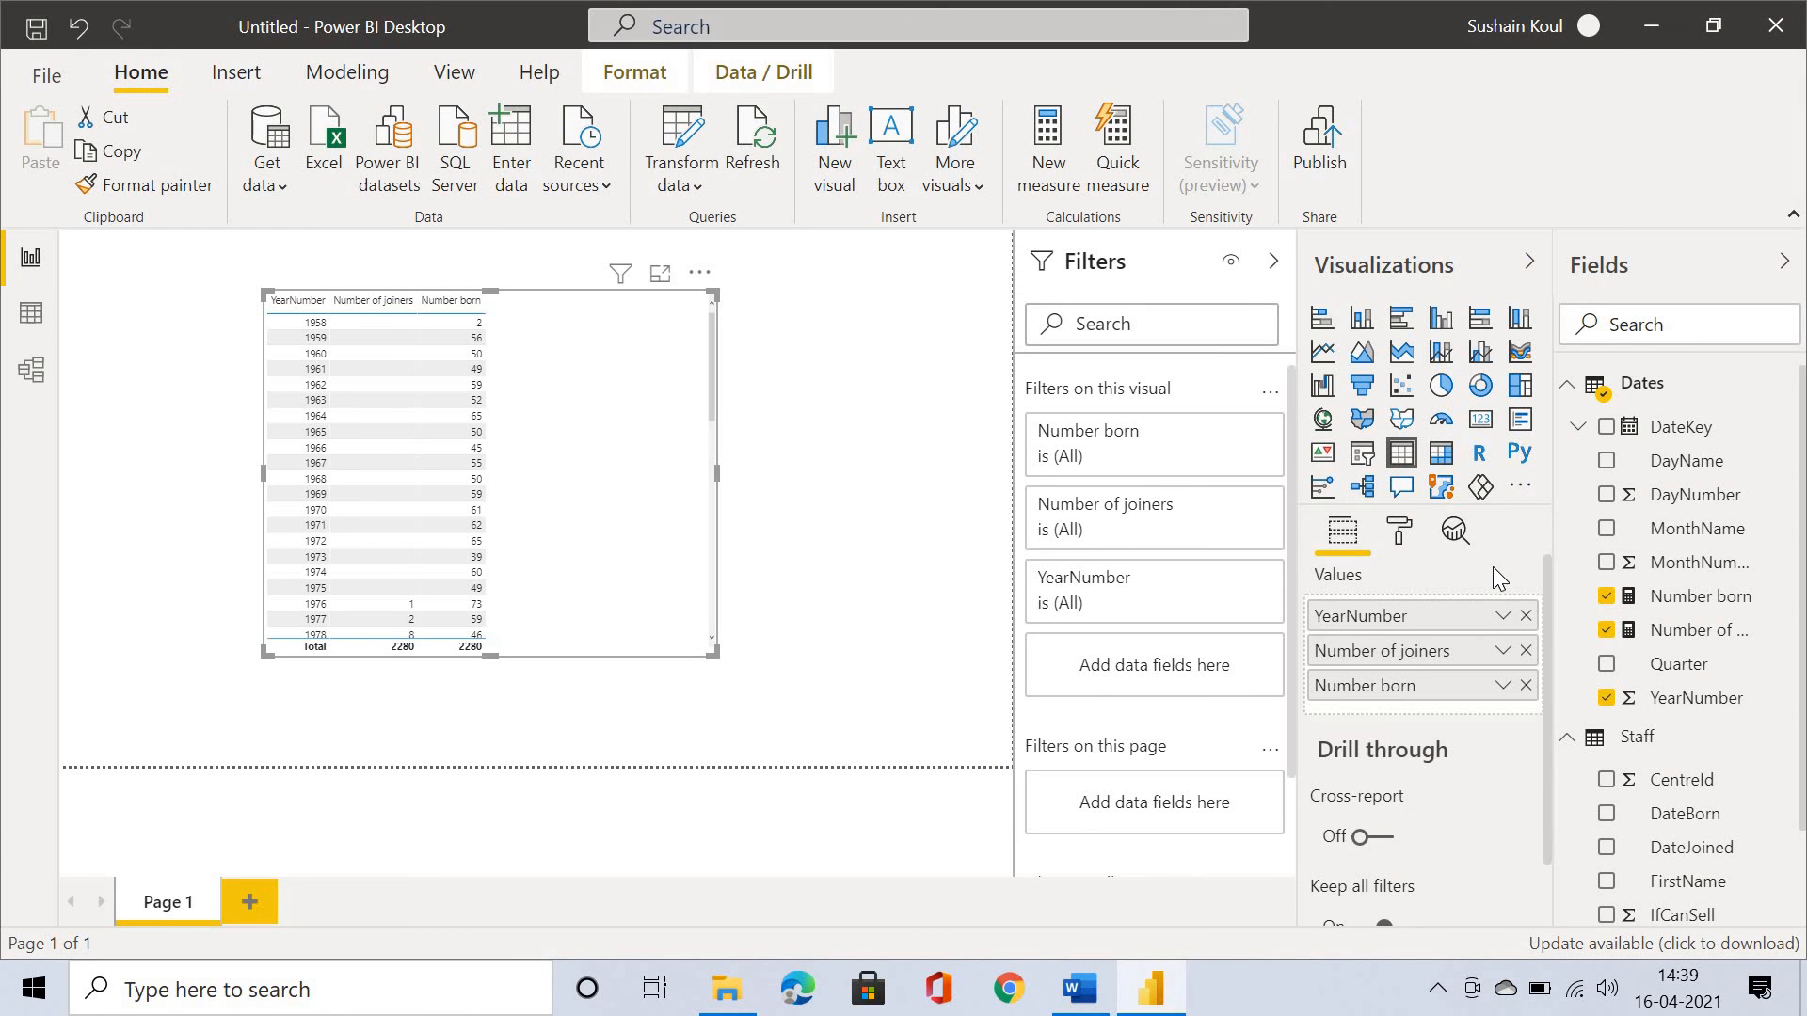
left_click(1399, 535)
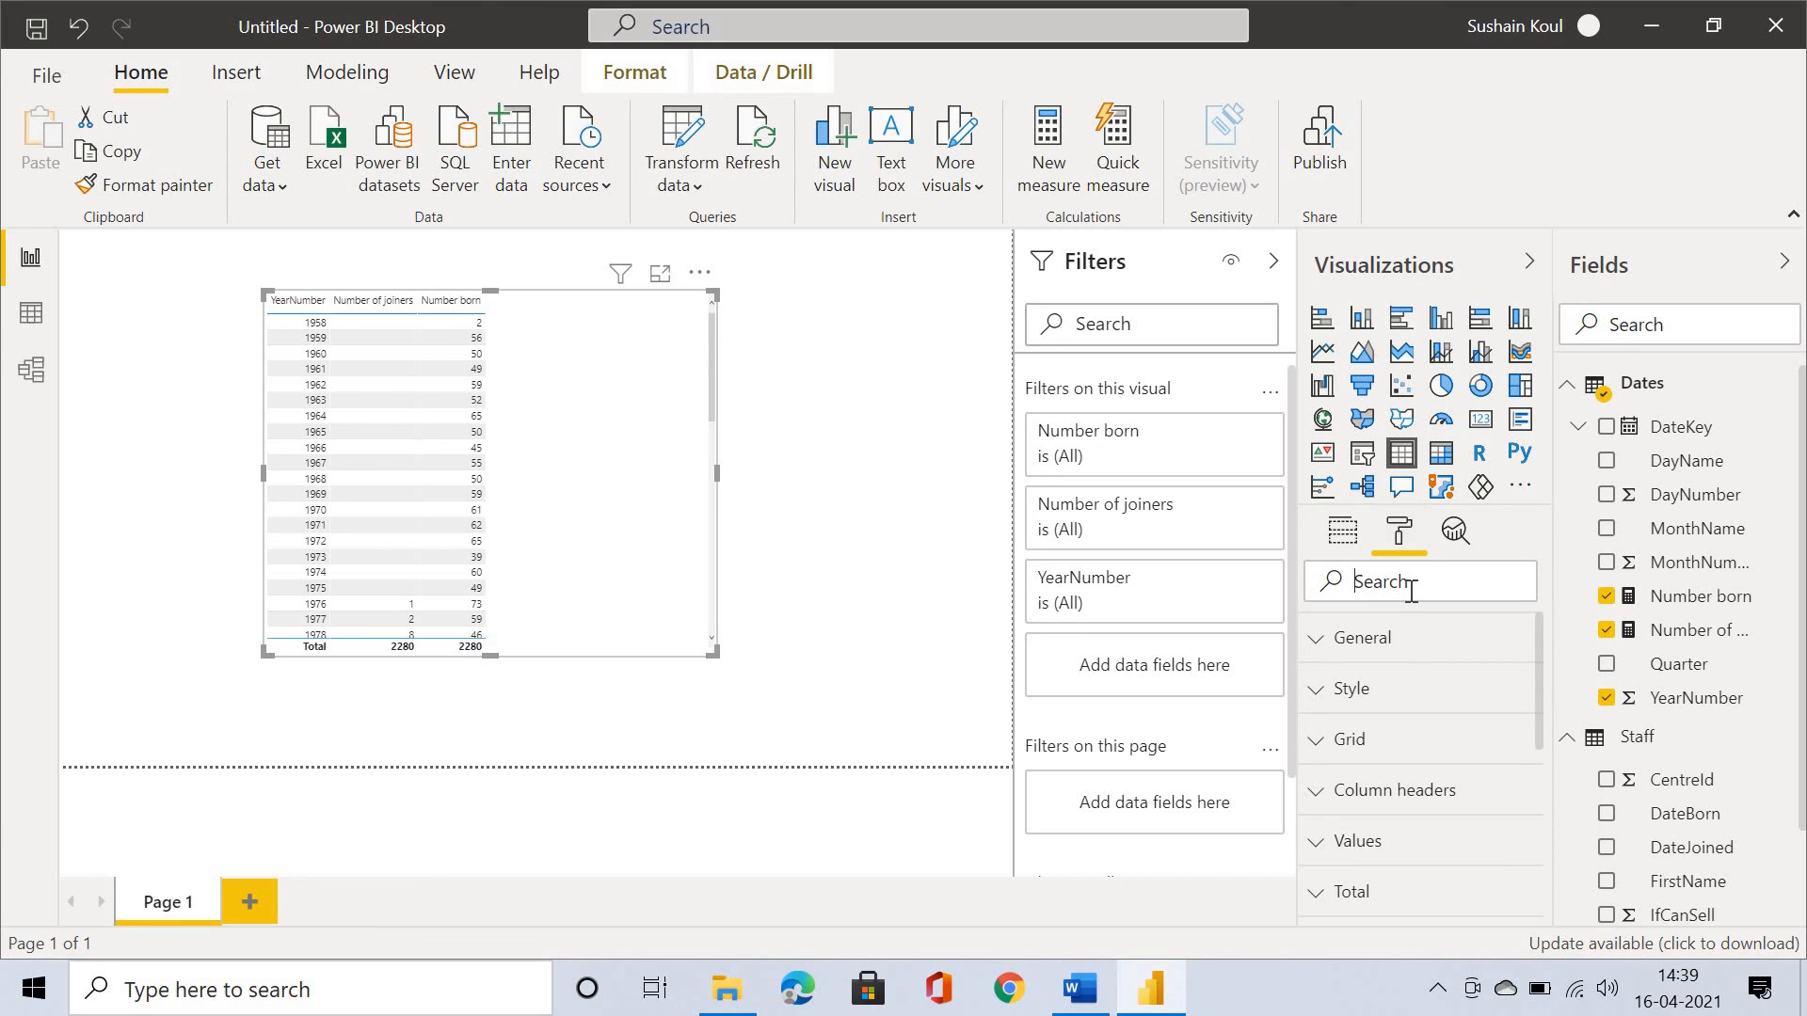
type("size")
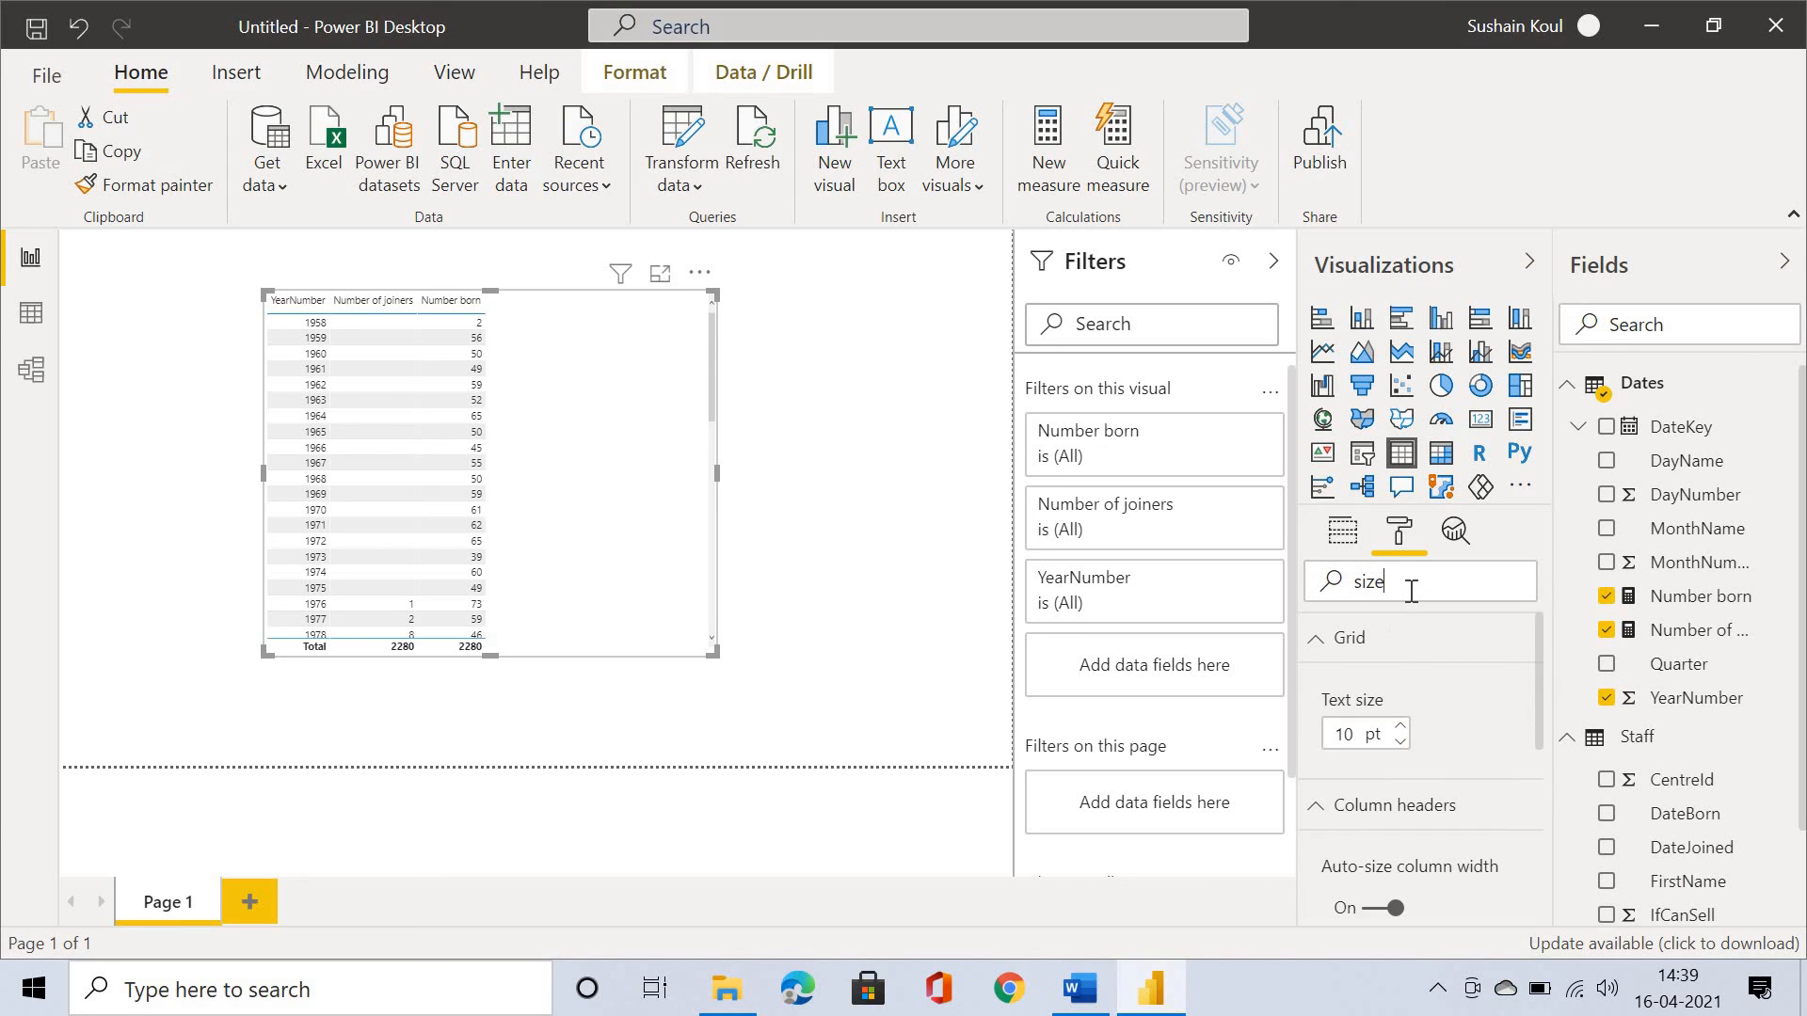
left_click(1411, 645)
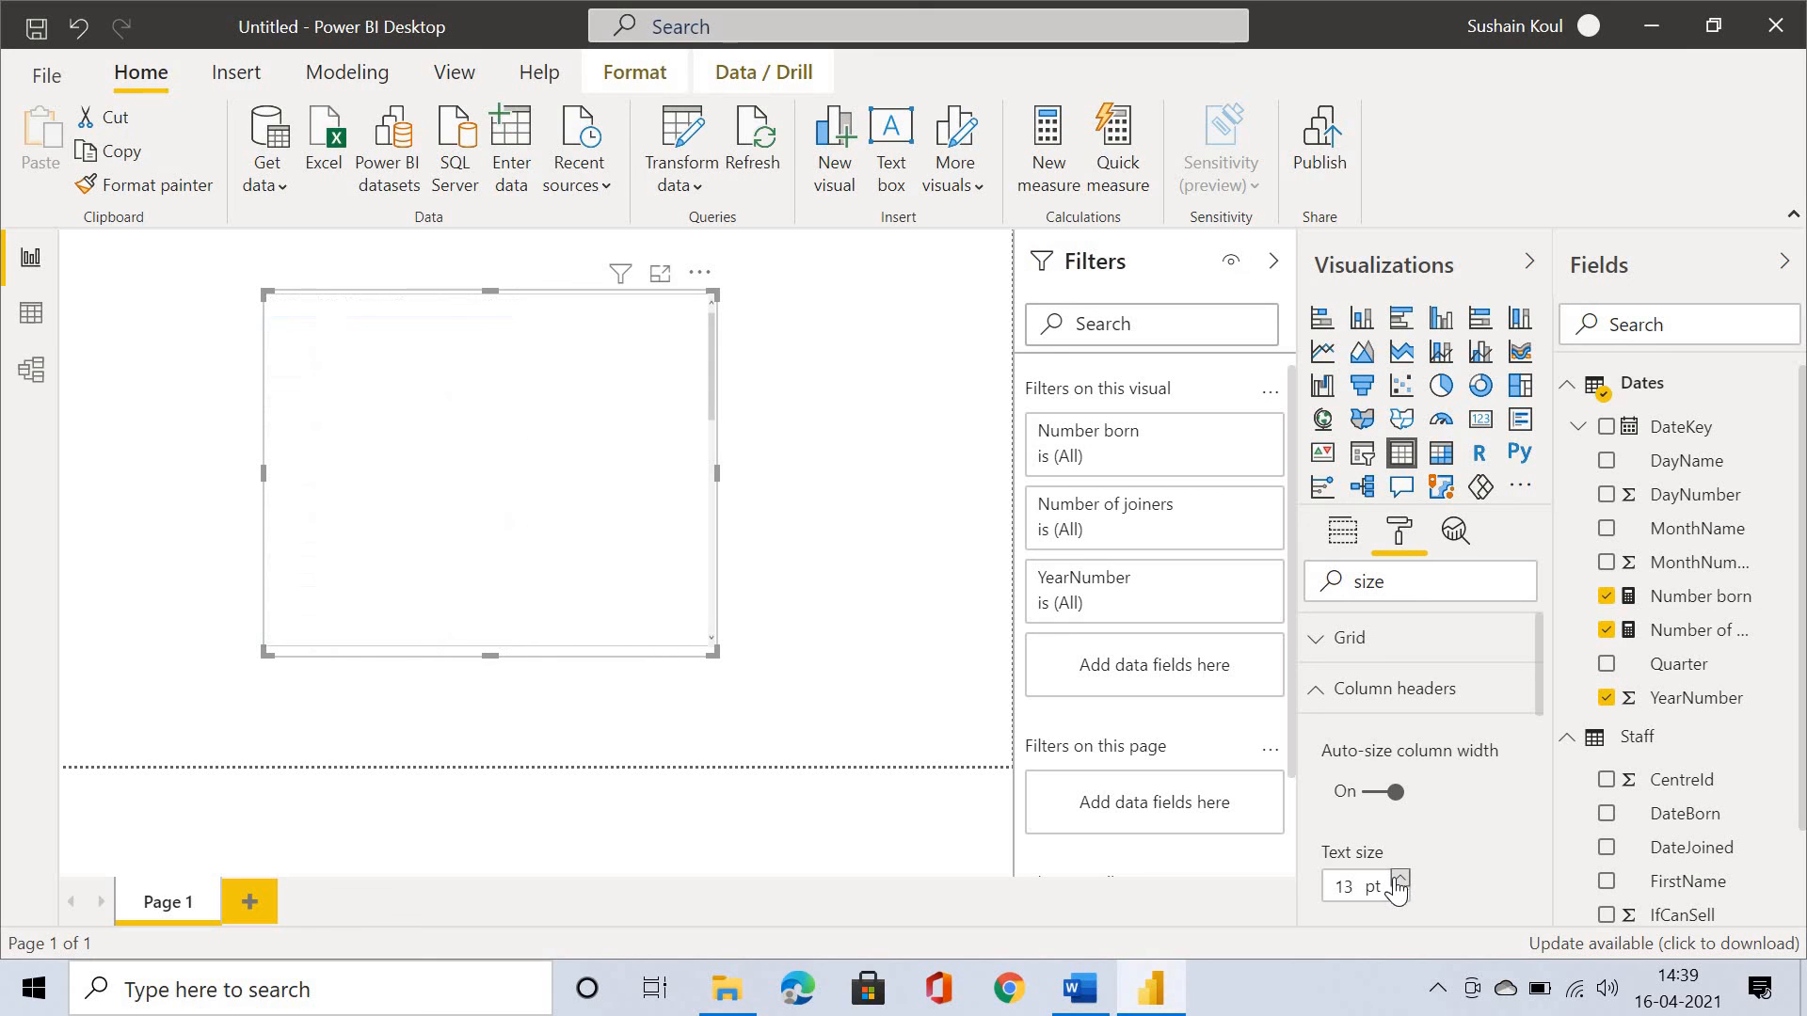
left_click(1399, 880)
left_click(1384, 692)
Set the text size of the table's values to 15 pt and collapse the remaining formatting sections
left_click(1401, 830)
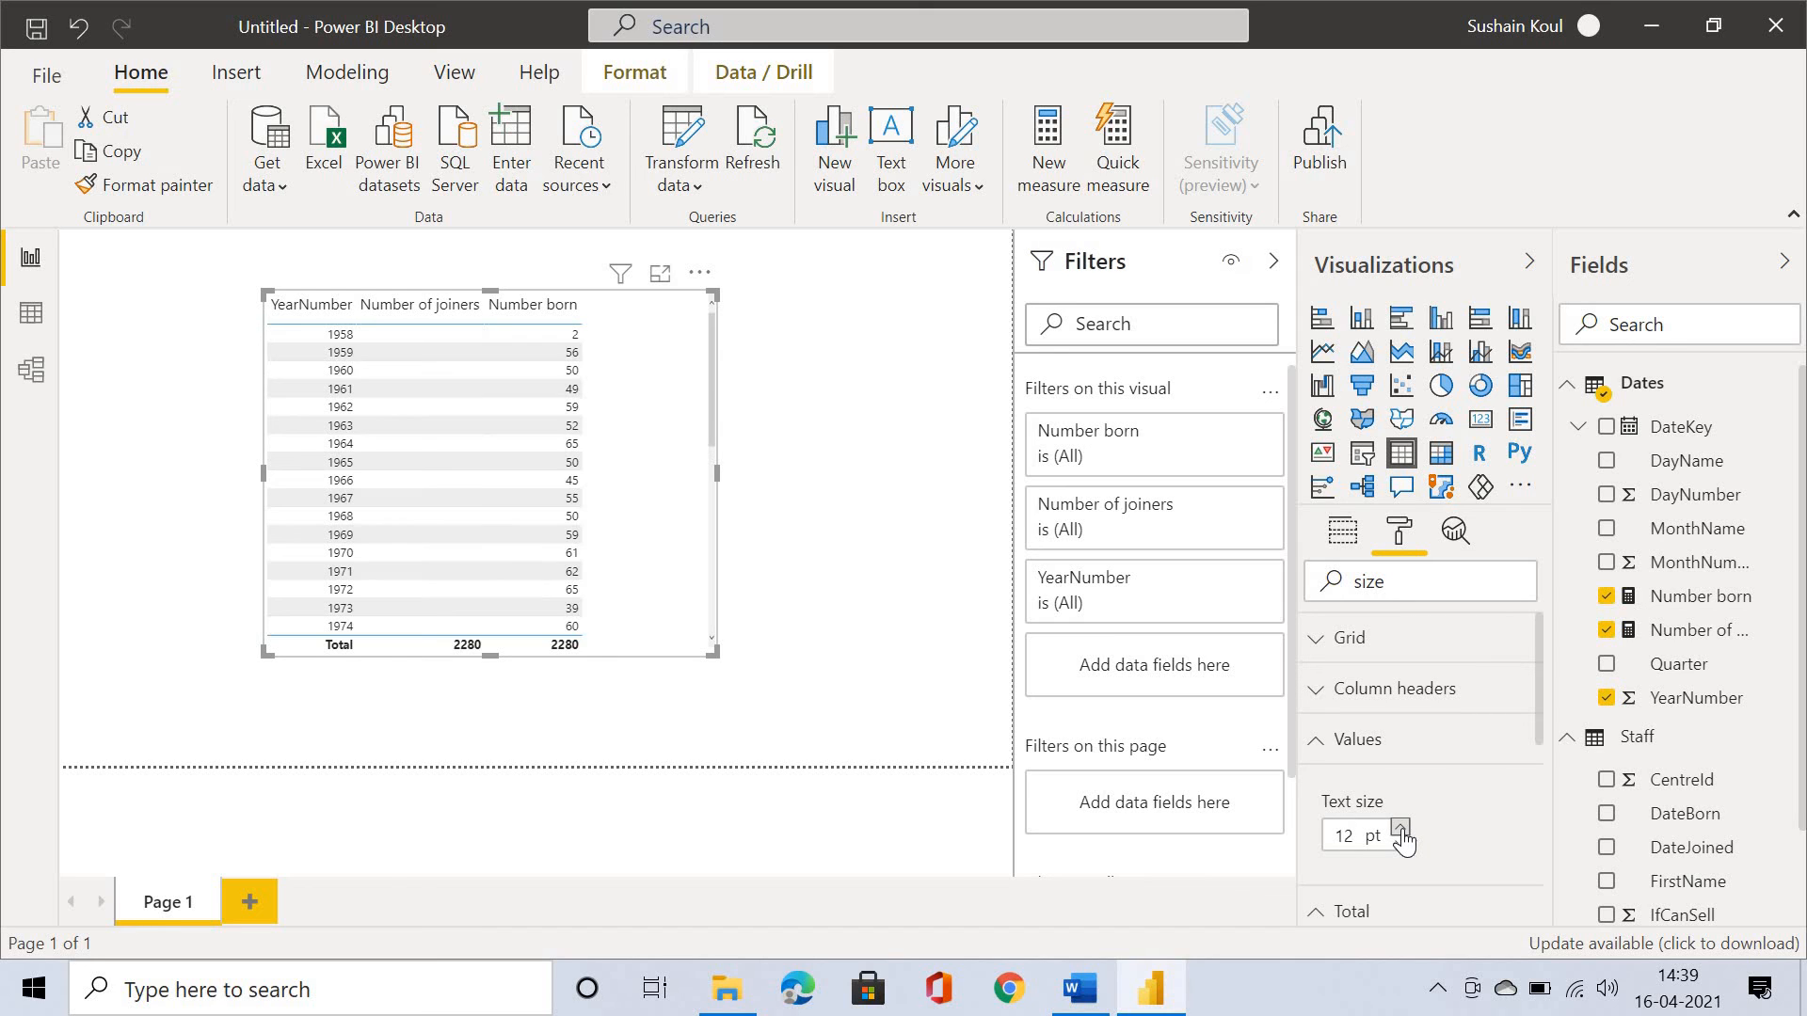
left_click(1402, 831)
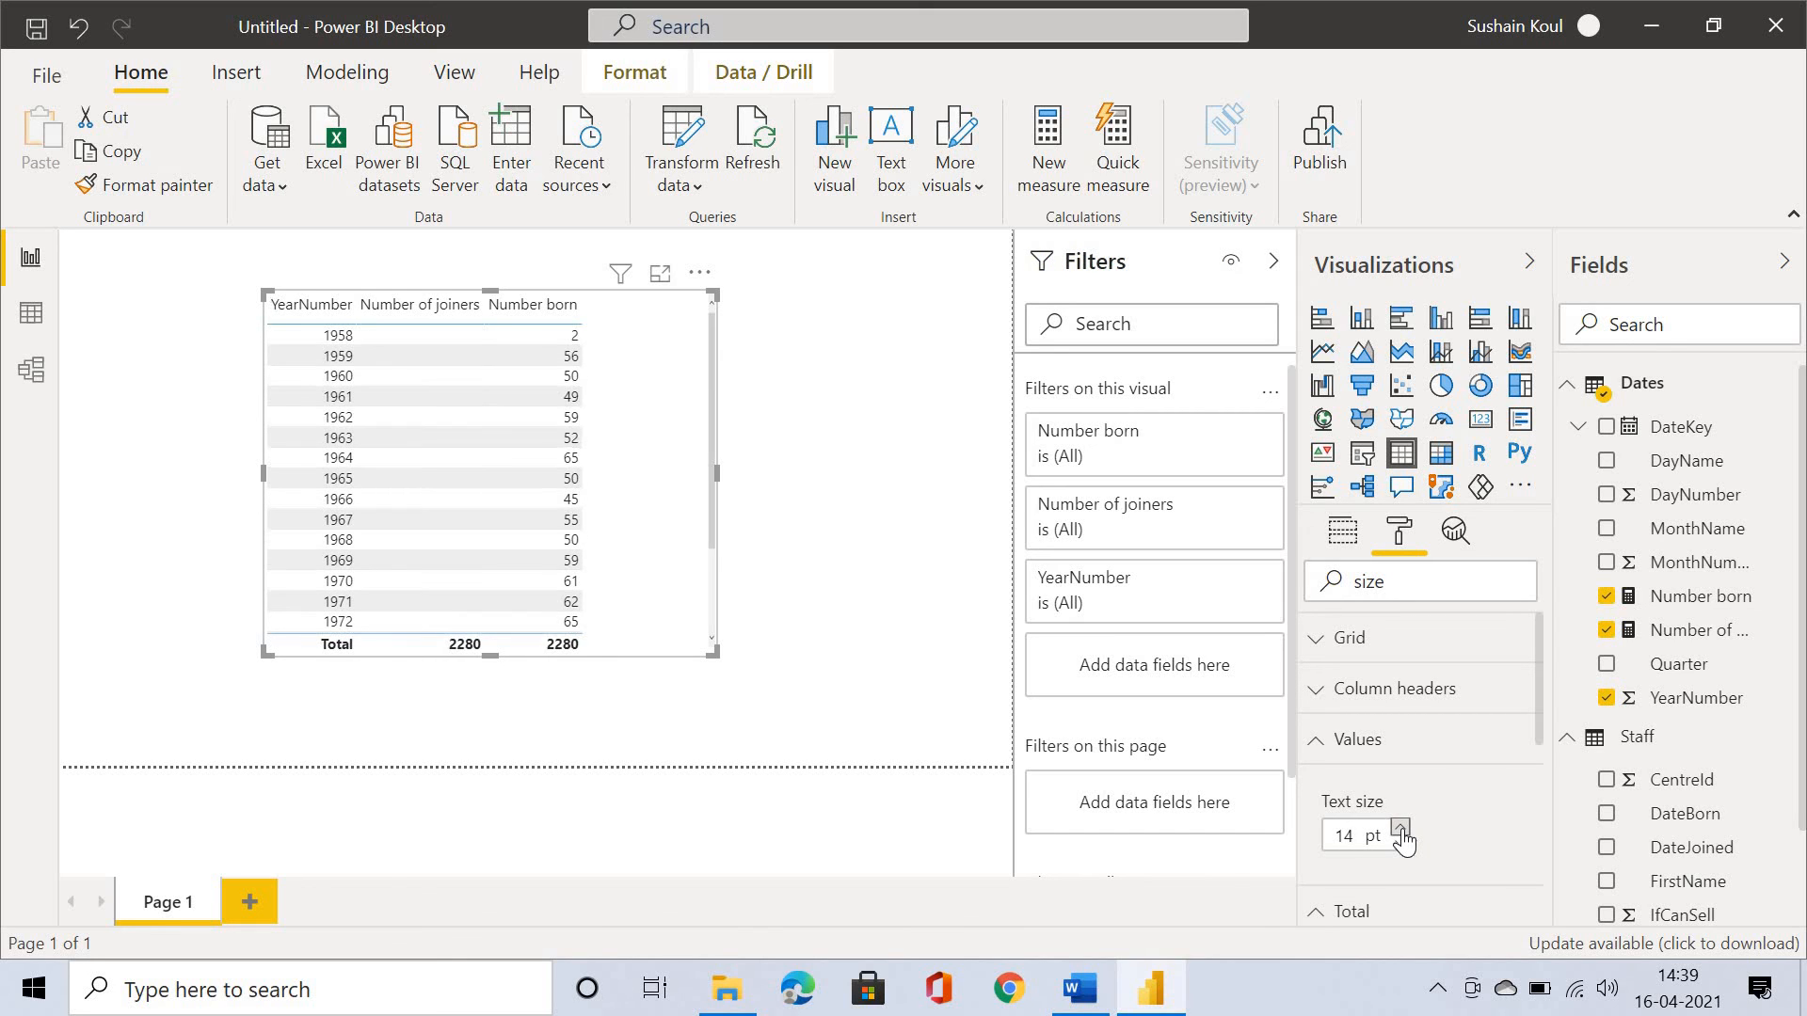
left_click(1401, 831)
left_click(1396, 745)
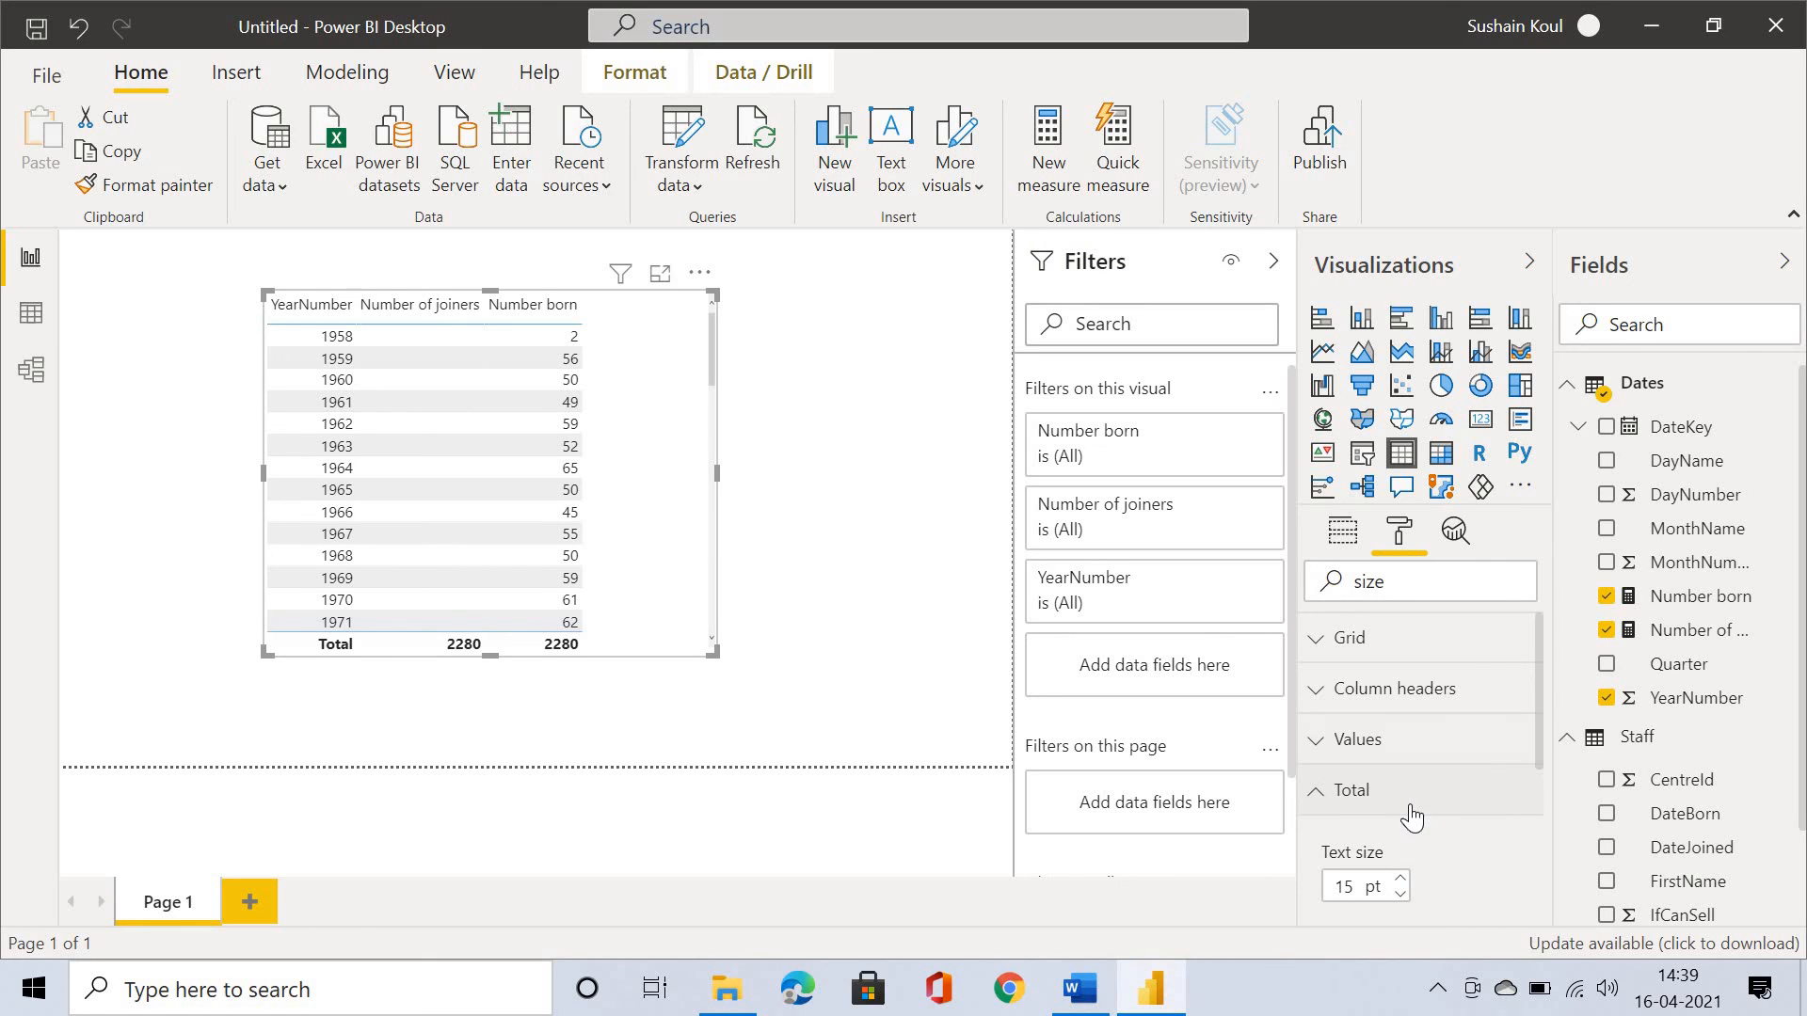
left_click(1410, 814)
left_click(1389, 853)
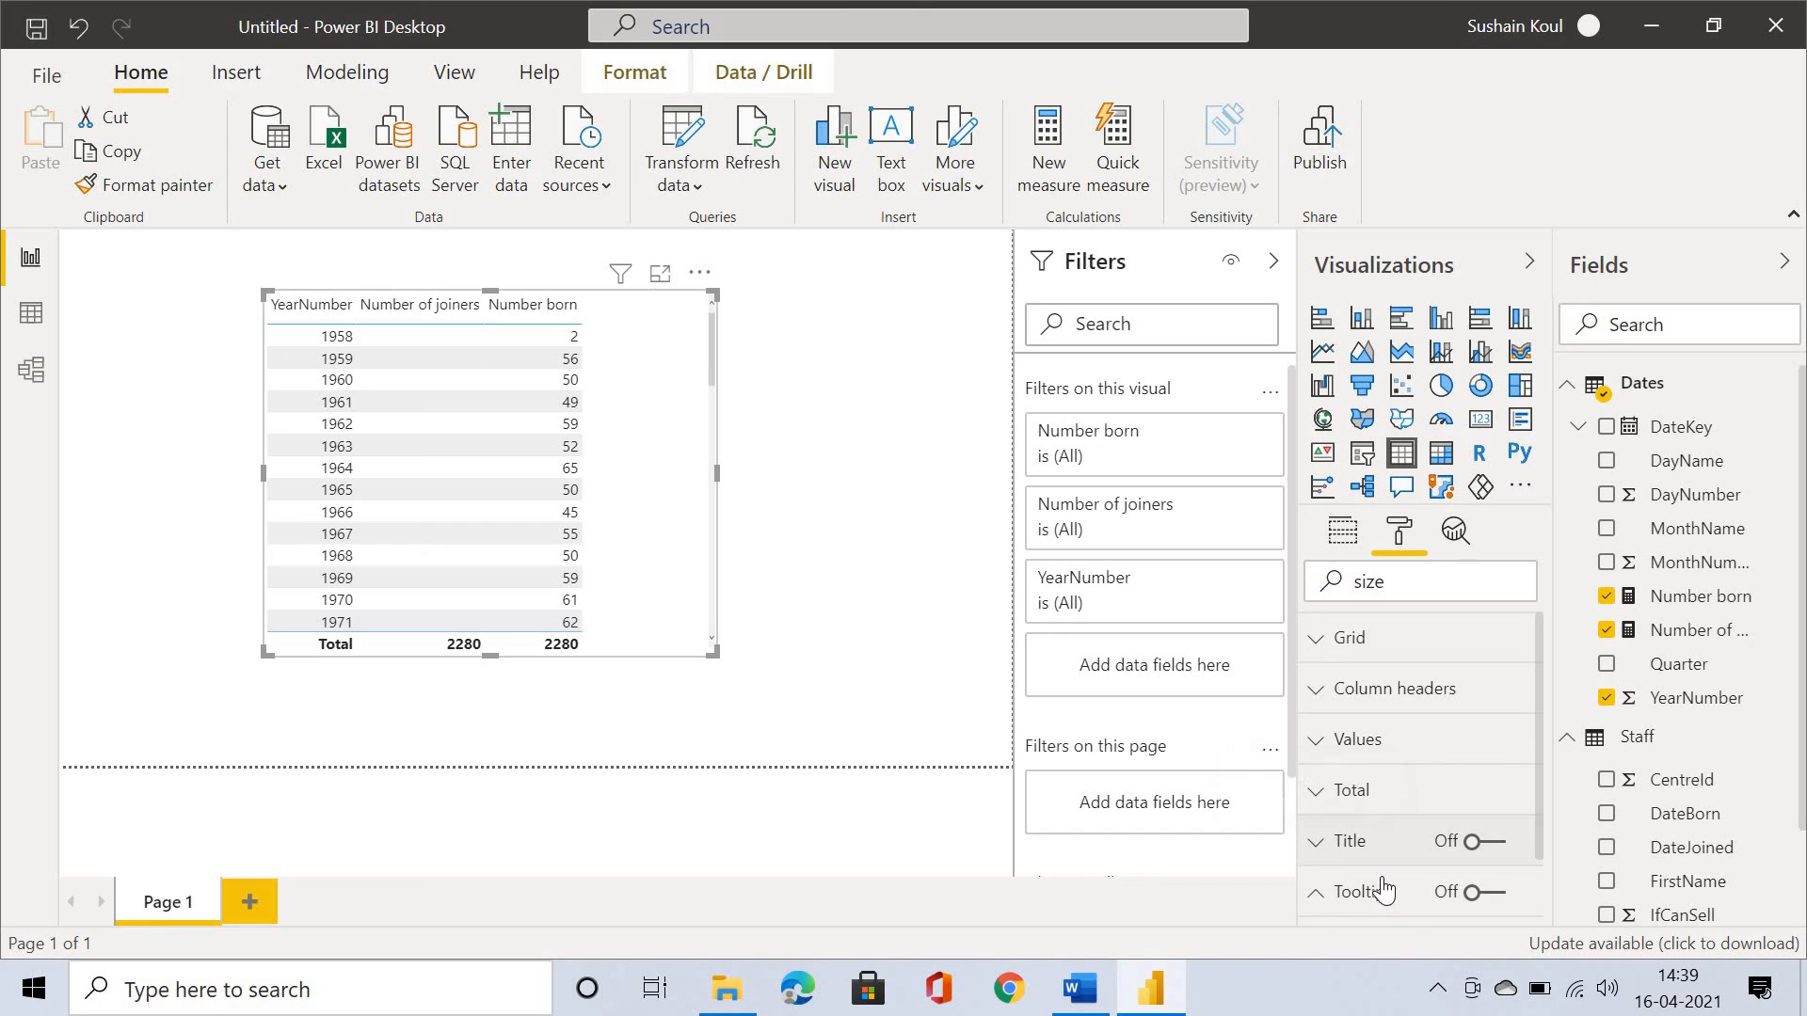
left_click(1382, 890)
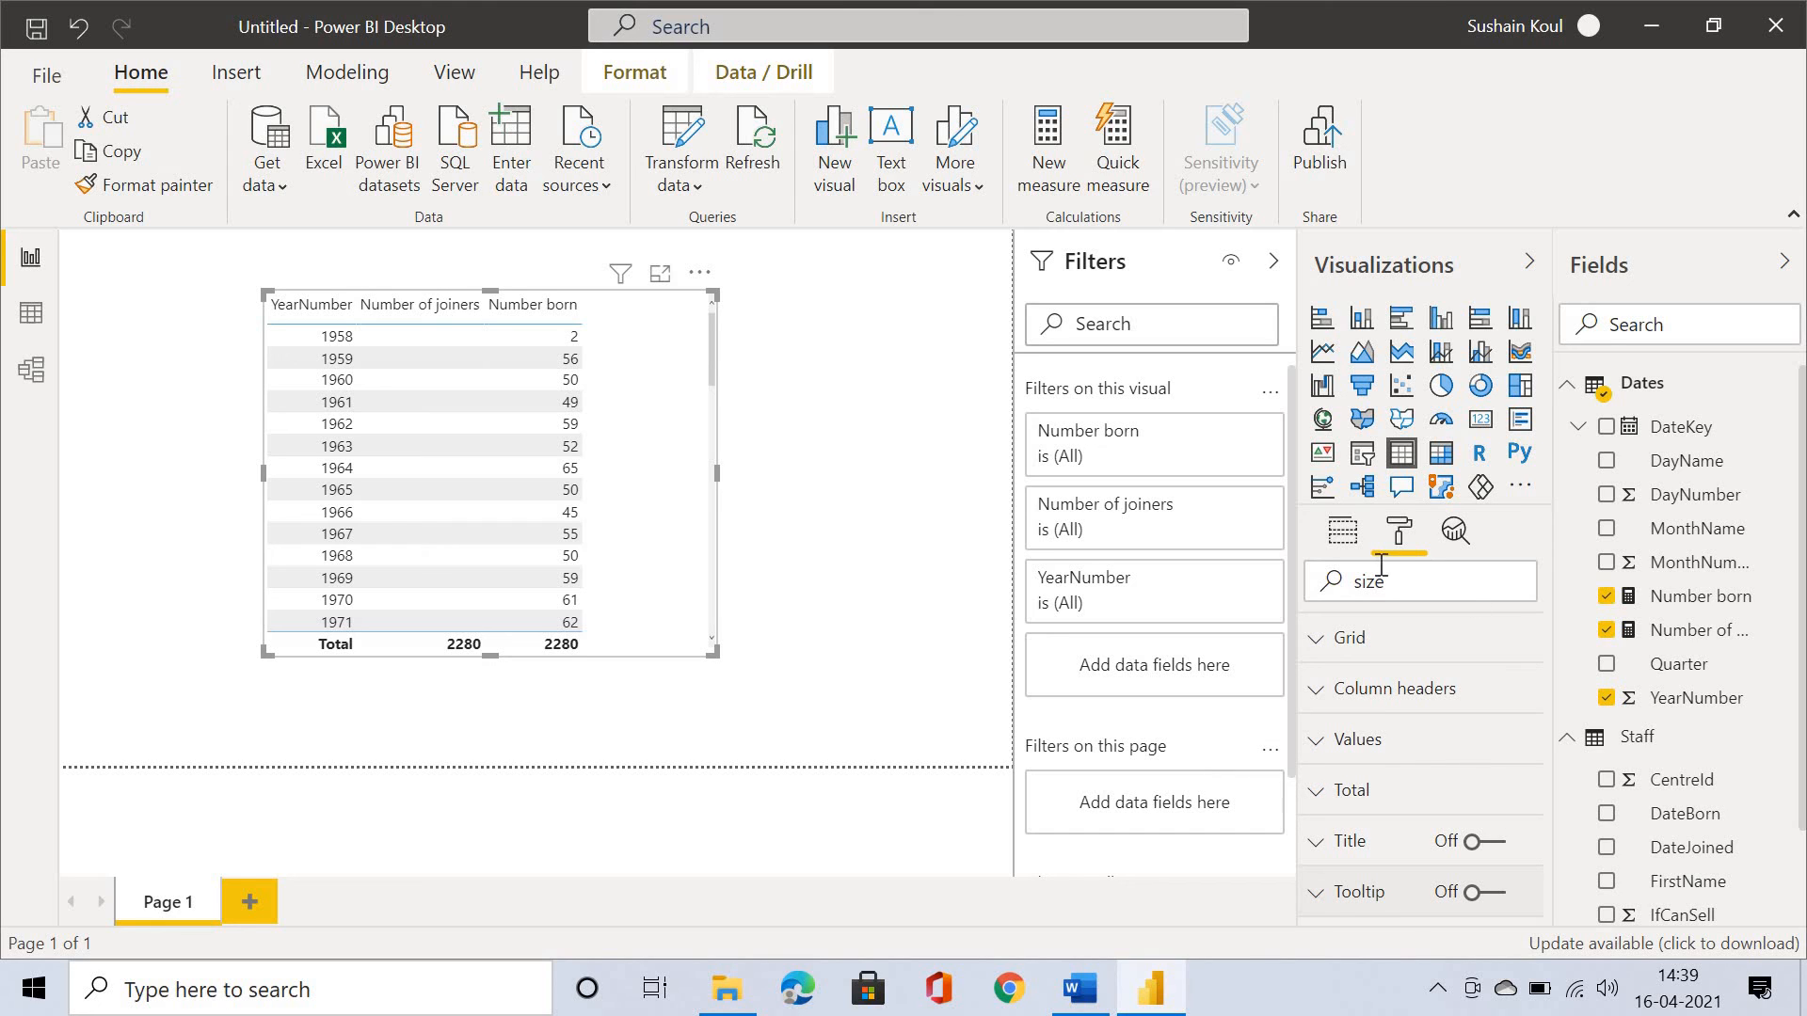
Enlarge the table visual, reposition it on the report page and look through its rows
left_click(362, 668)
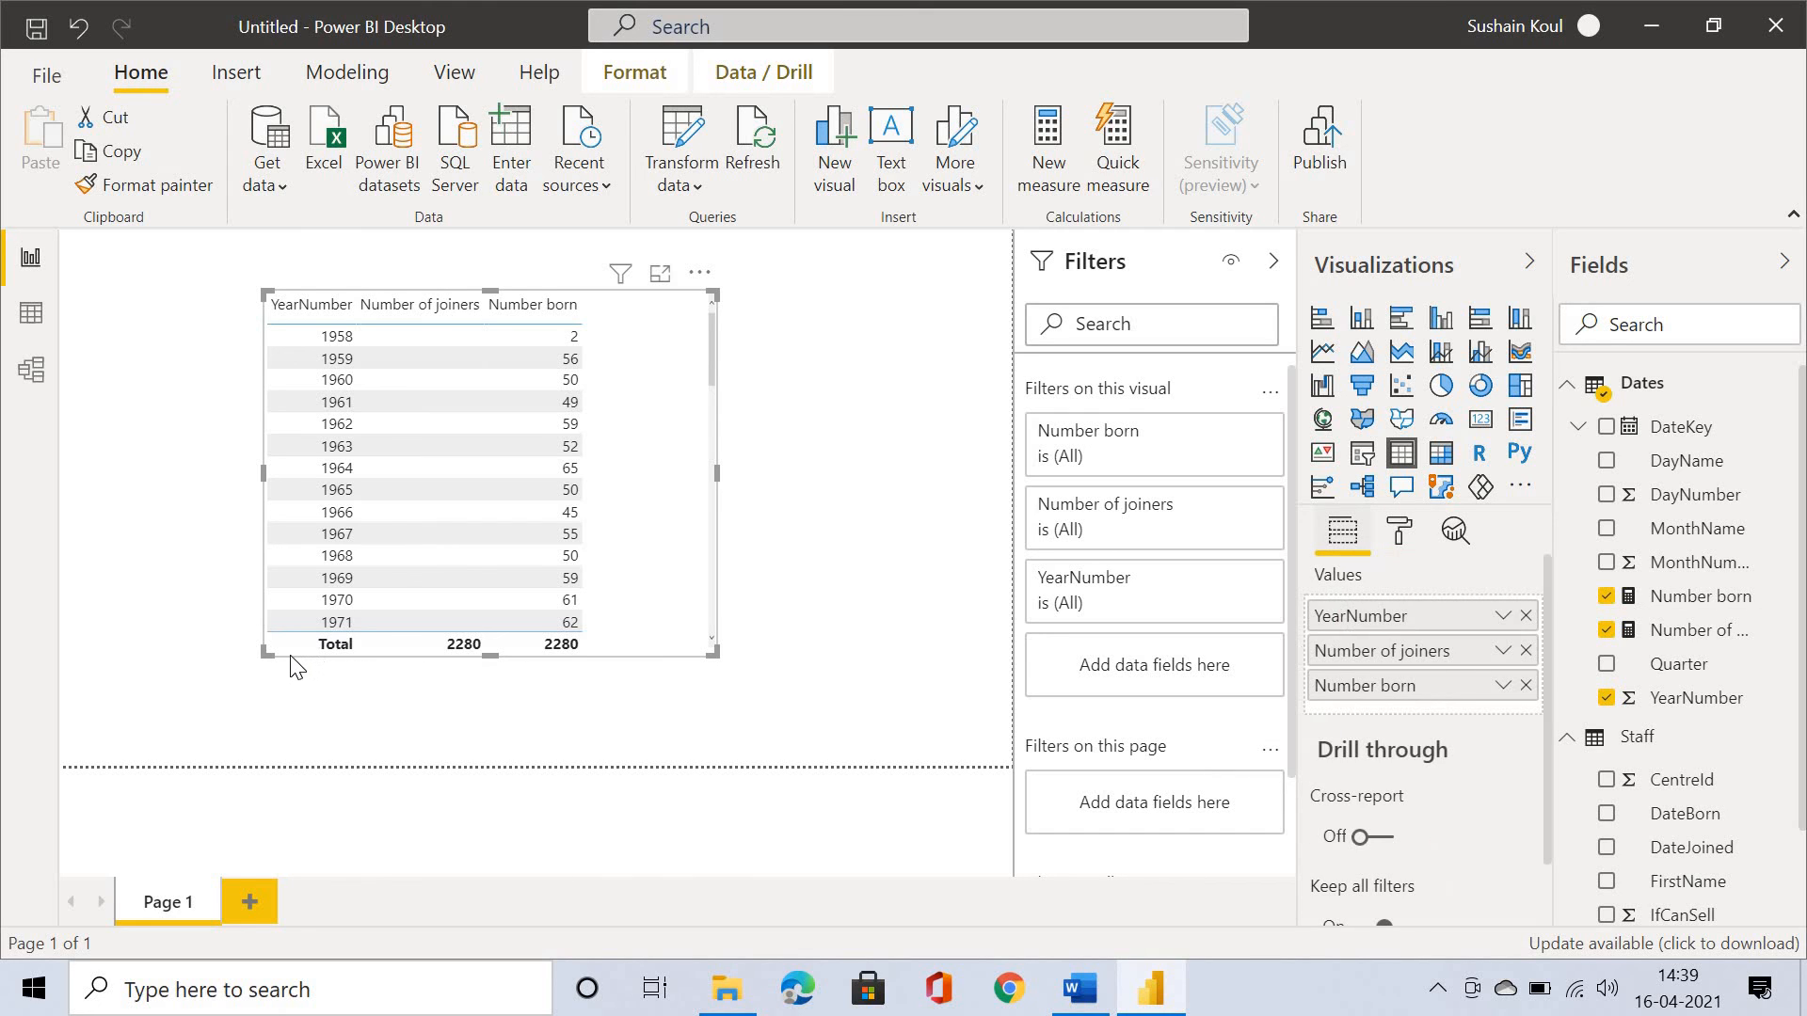
left_click_drag(162, 716, 153, 709)
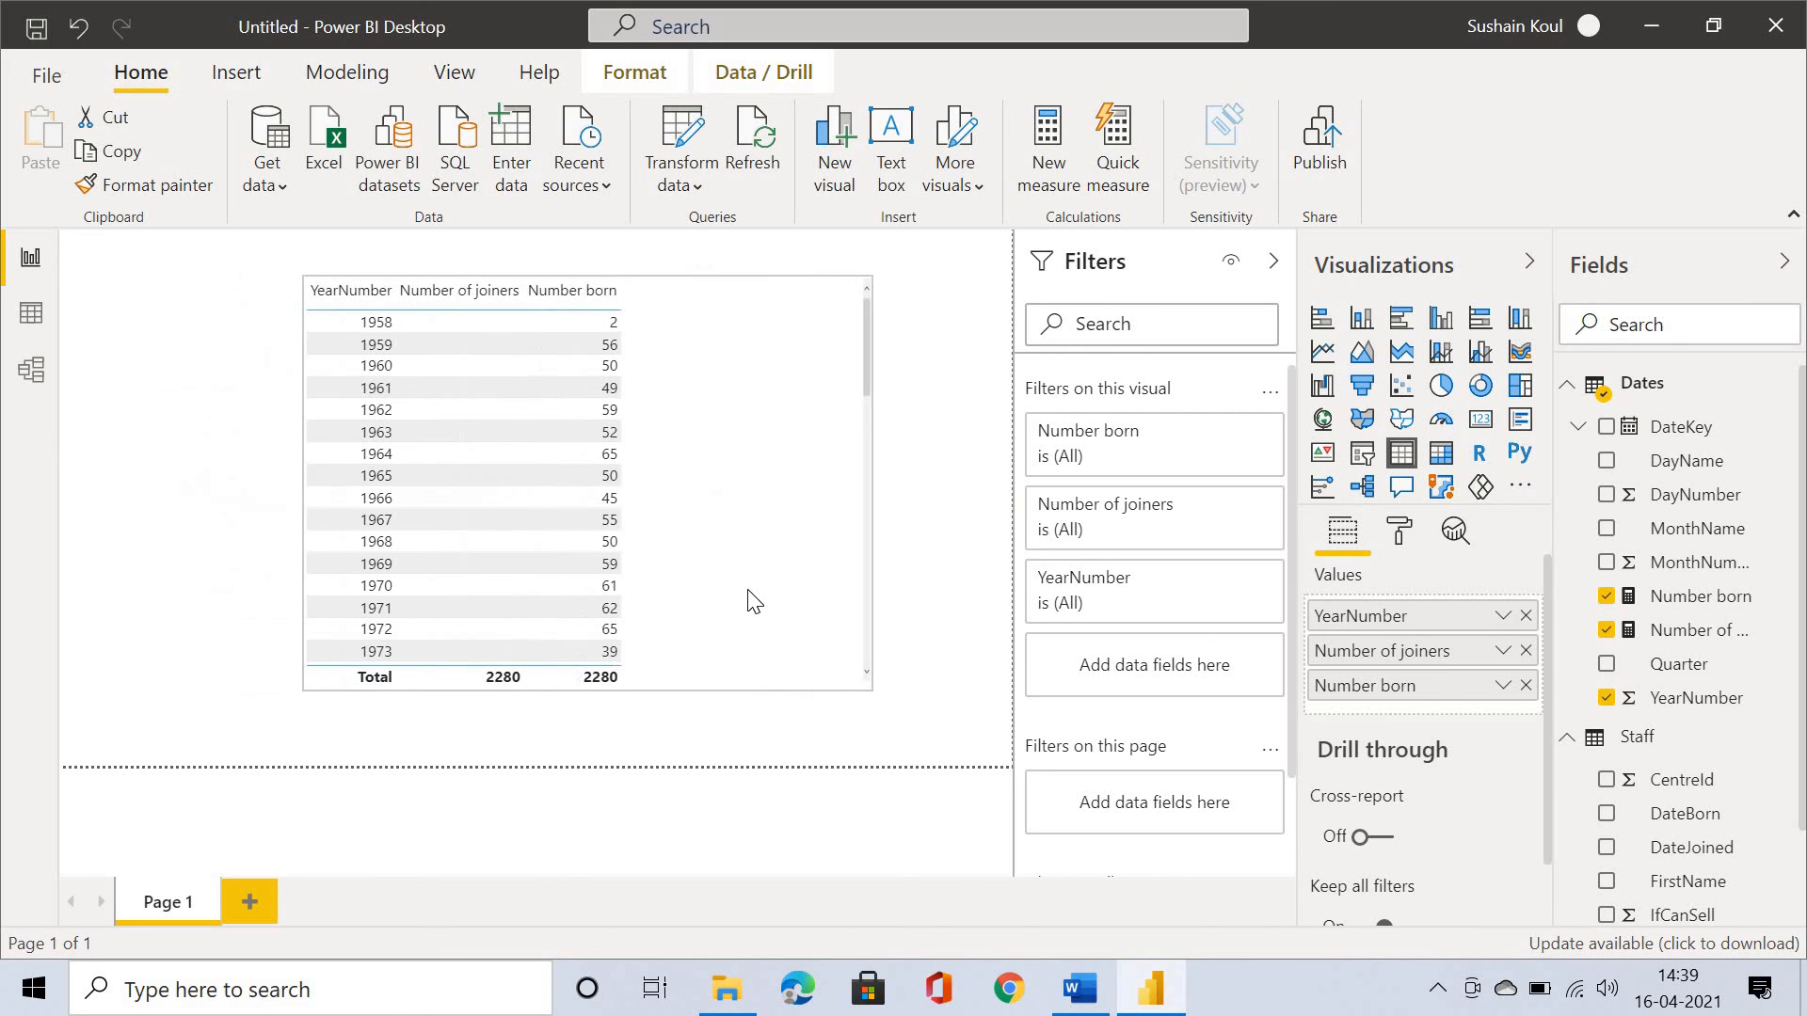
scroll(752, 602, "down", 5)
scroll(753, 602, "up", 5)
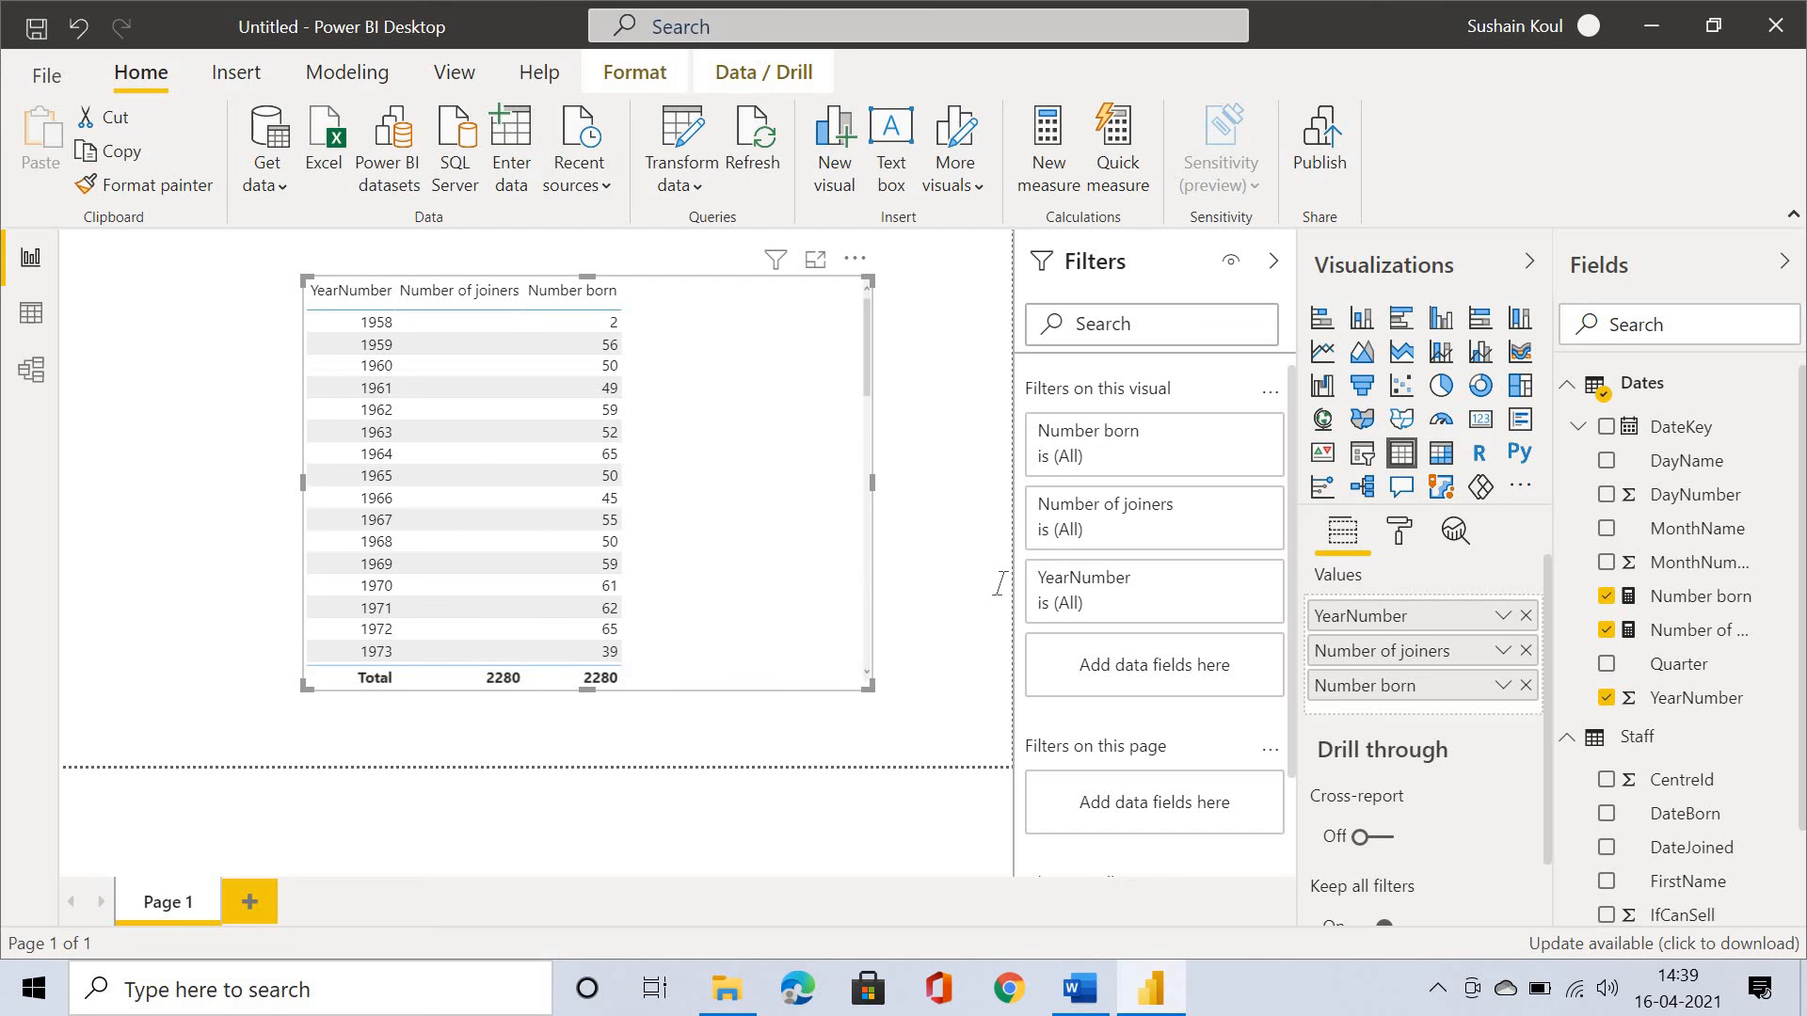
Check the closing save instruction in Word, return to Power BI and start saving the report in the Documents folder
key("alt+Tab")
scroll(1000, 584, "down", 3)
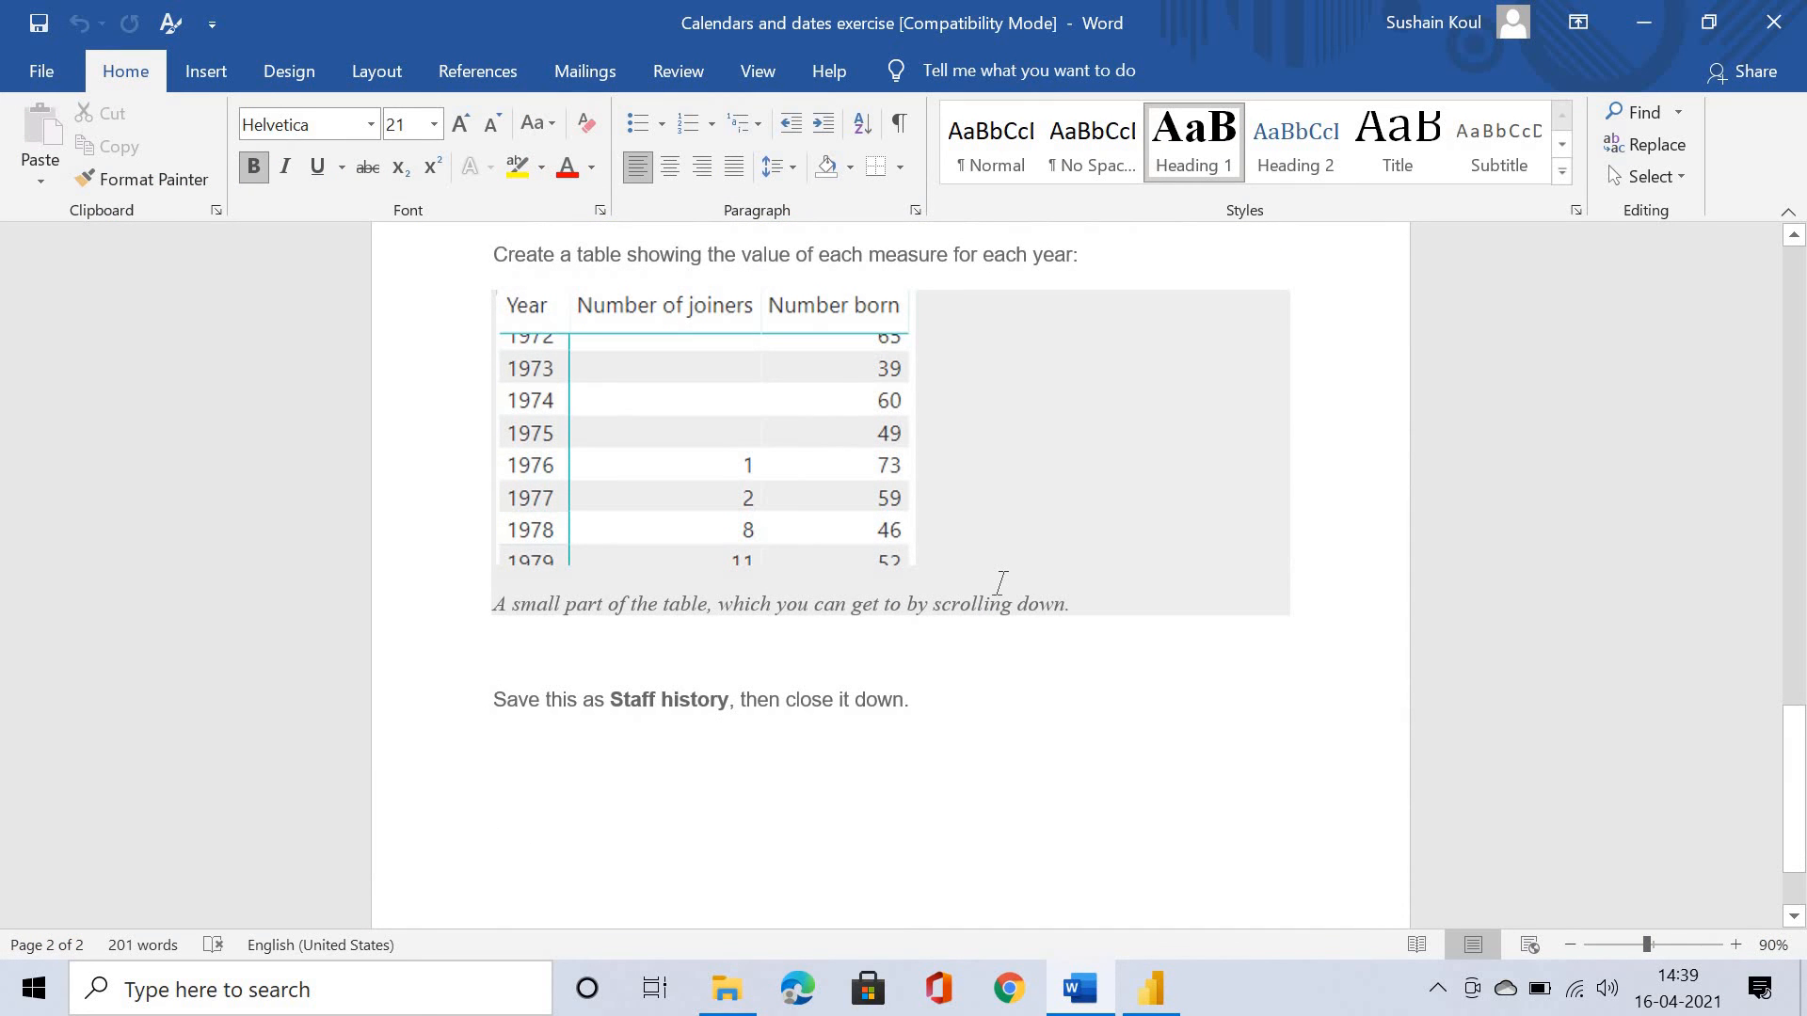
scroll(1000, 584, "up", 2)
key("alt+Tab")
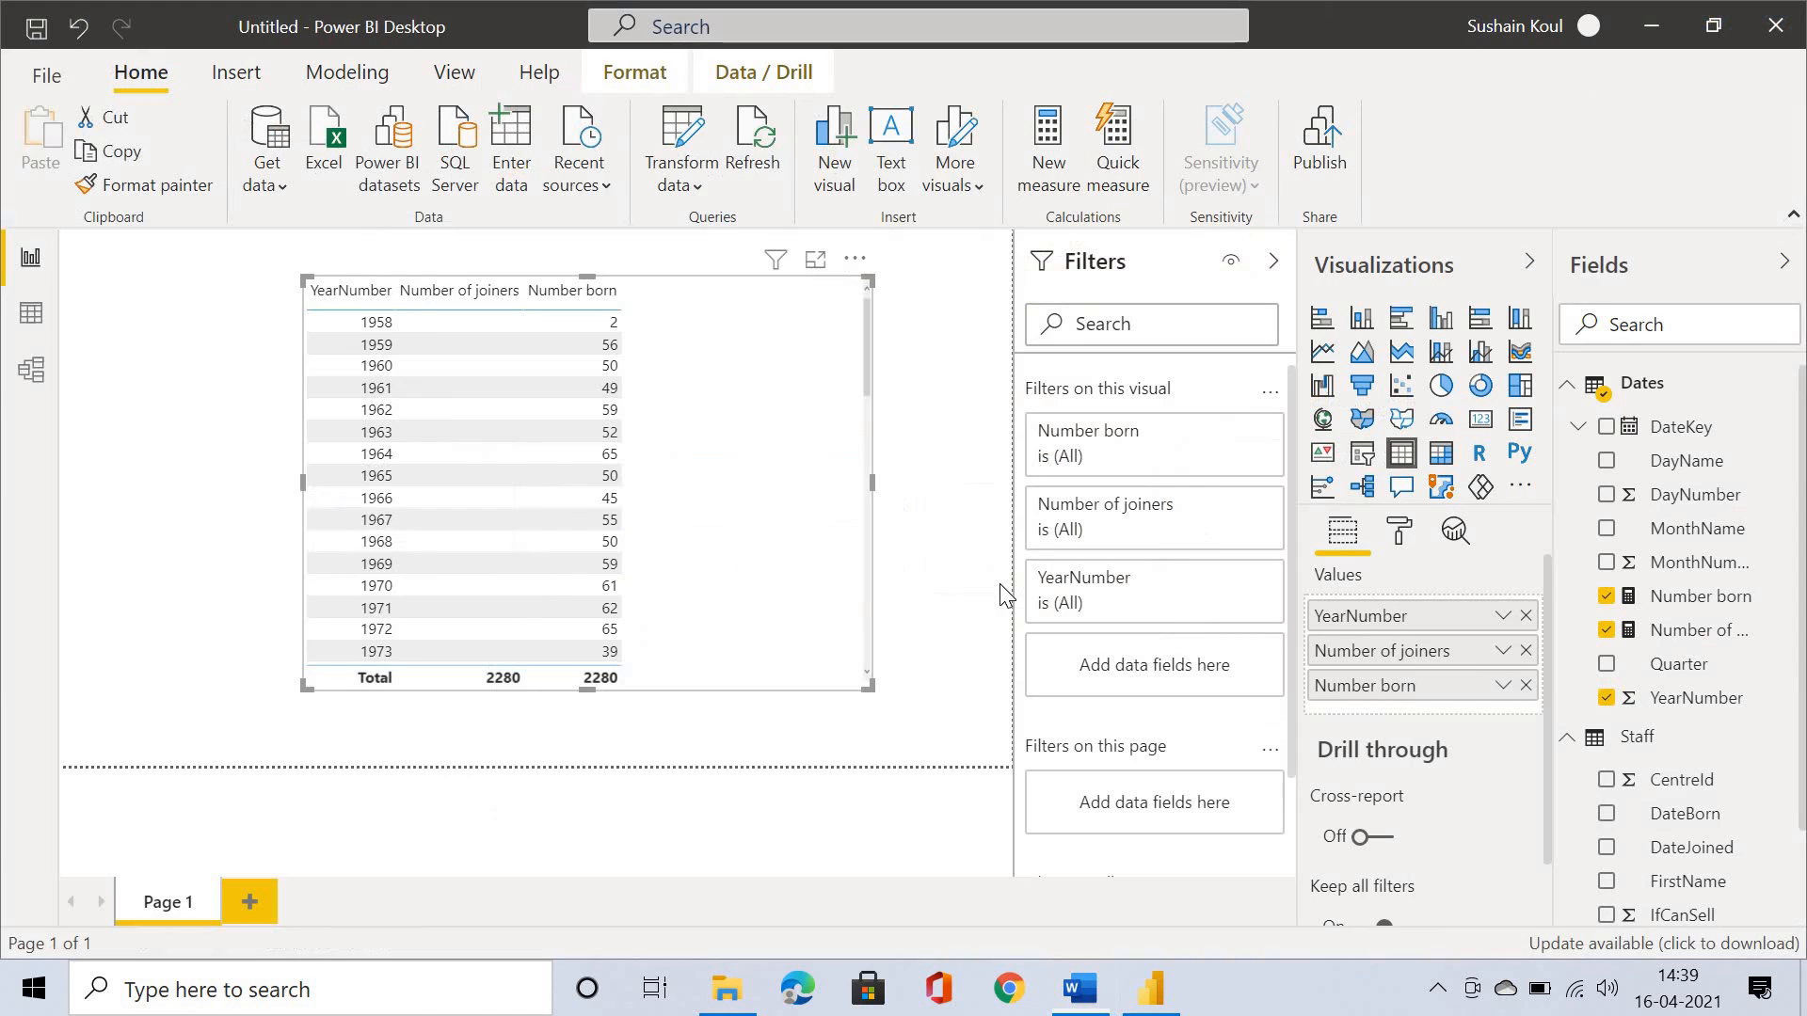
key("ctrl+s")
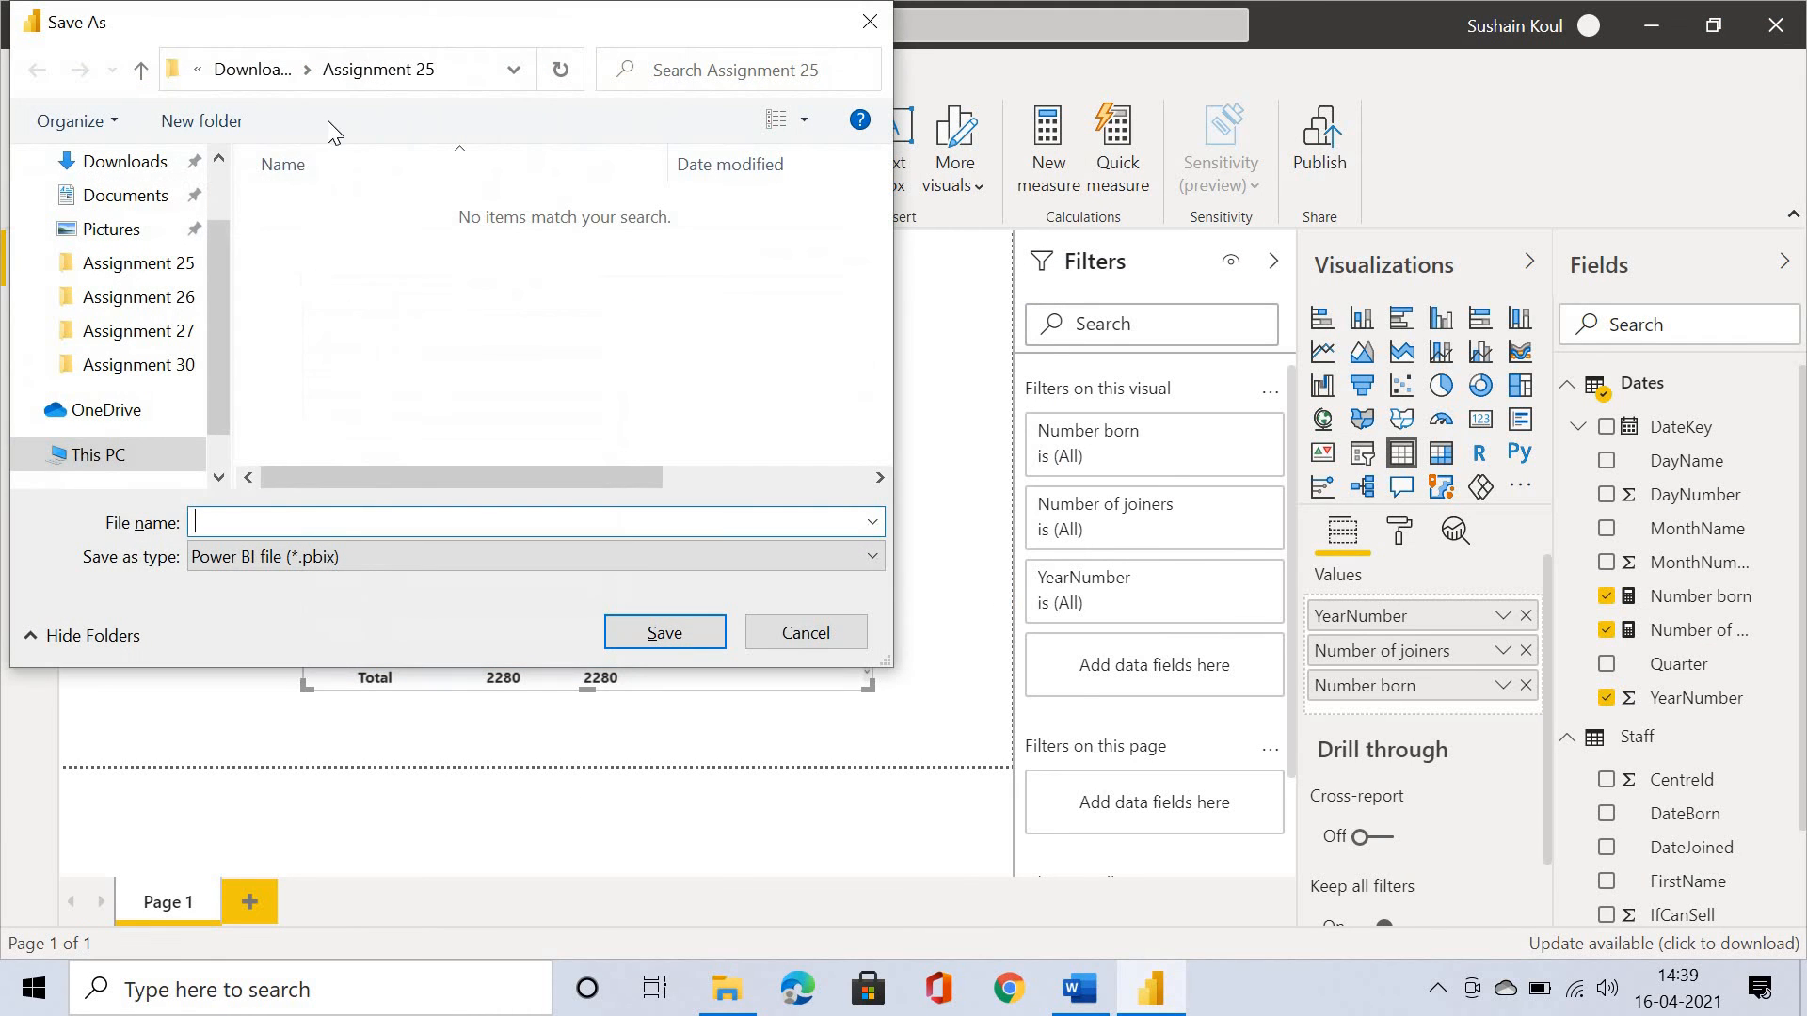
left_click(199, 70)
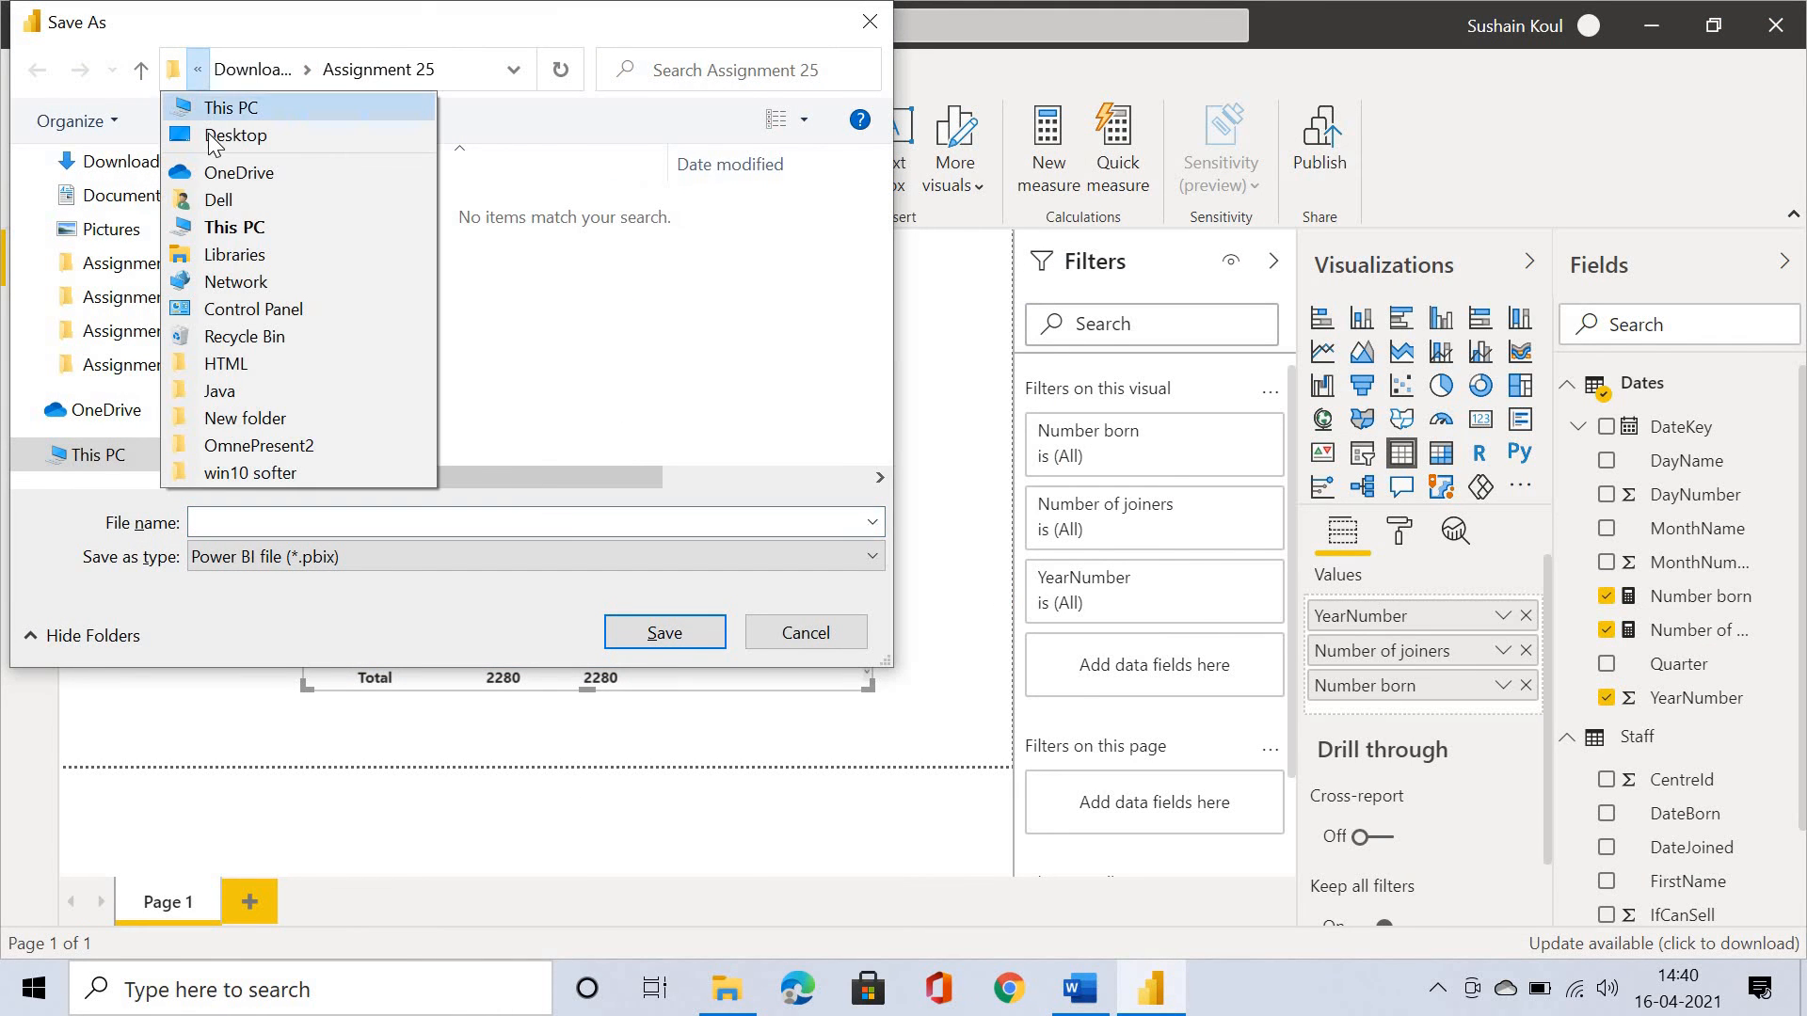
left_click(207, 133)
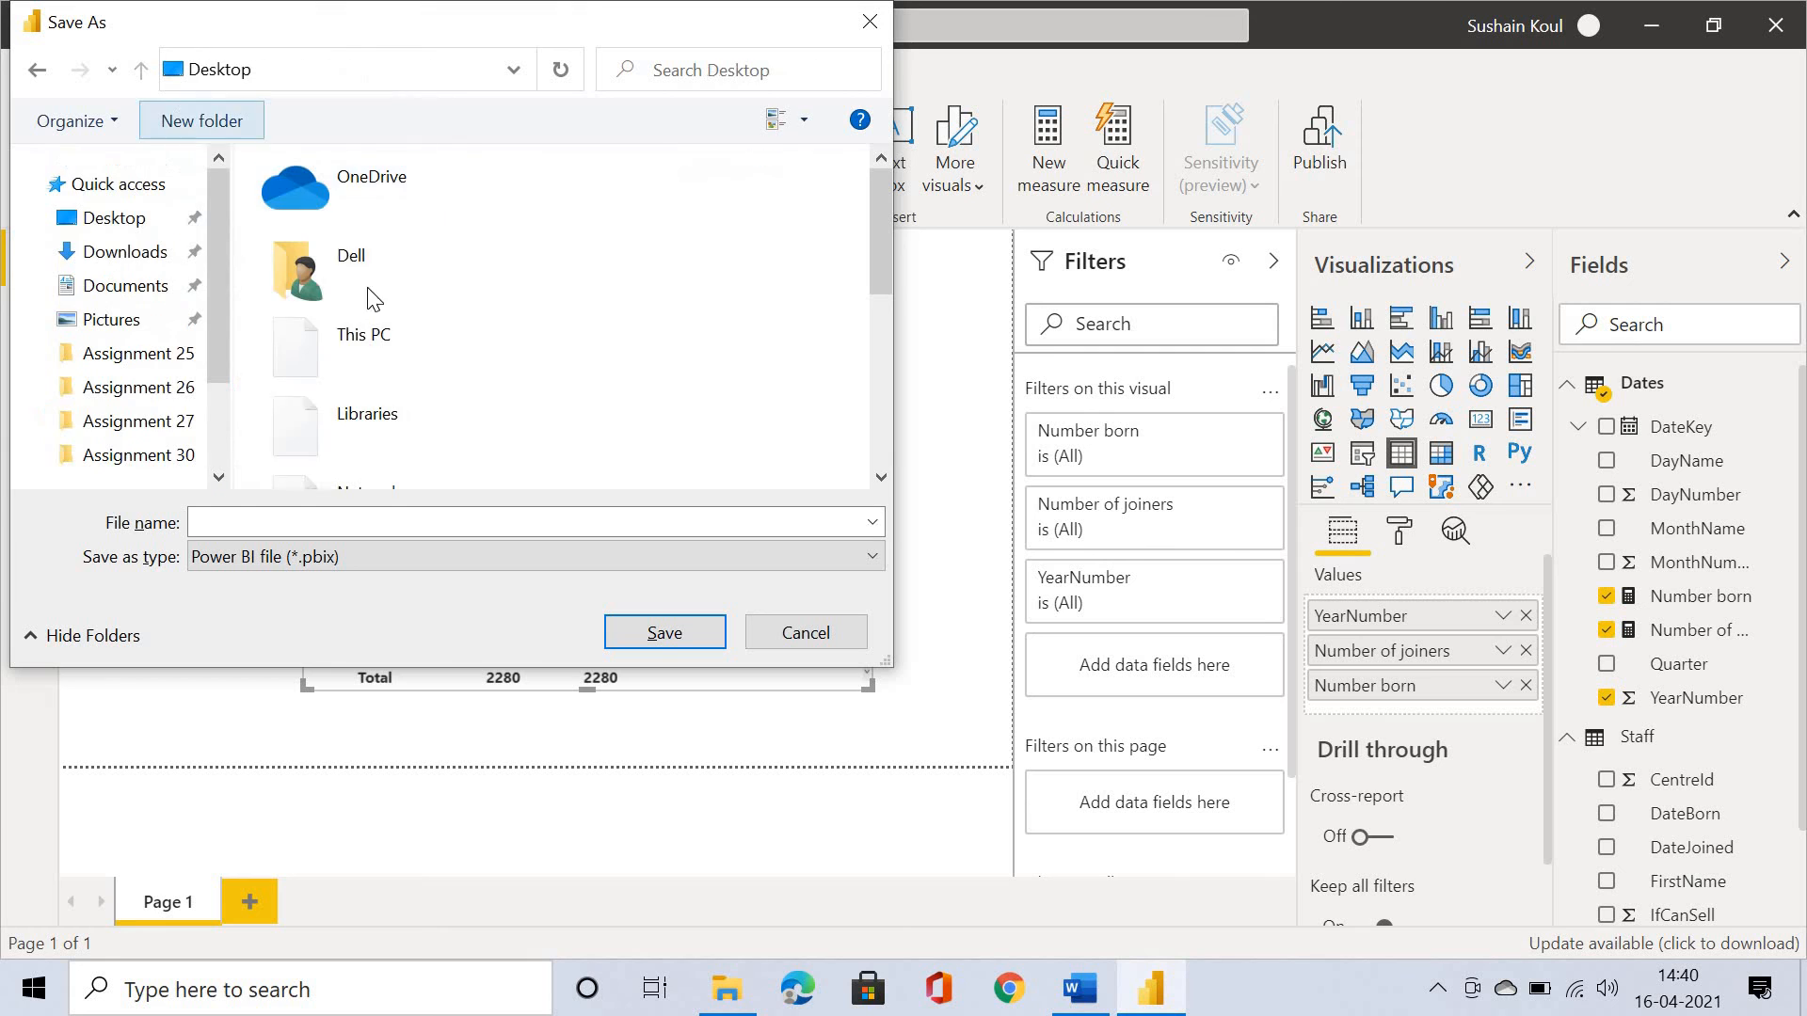
double_click(361, 359)
double_click(415, 379)
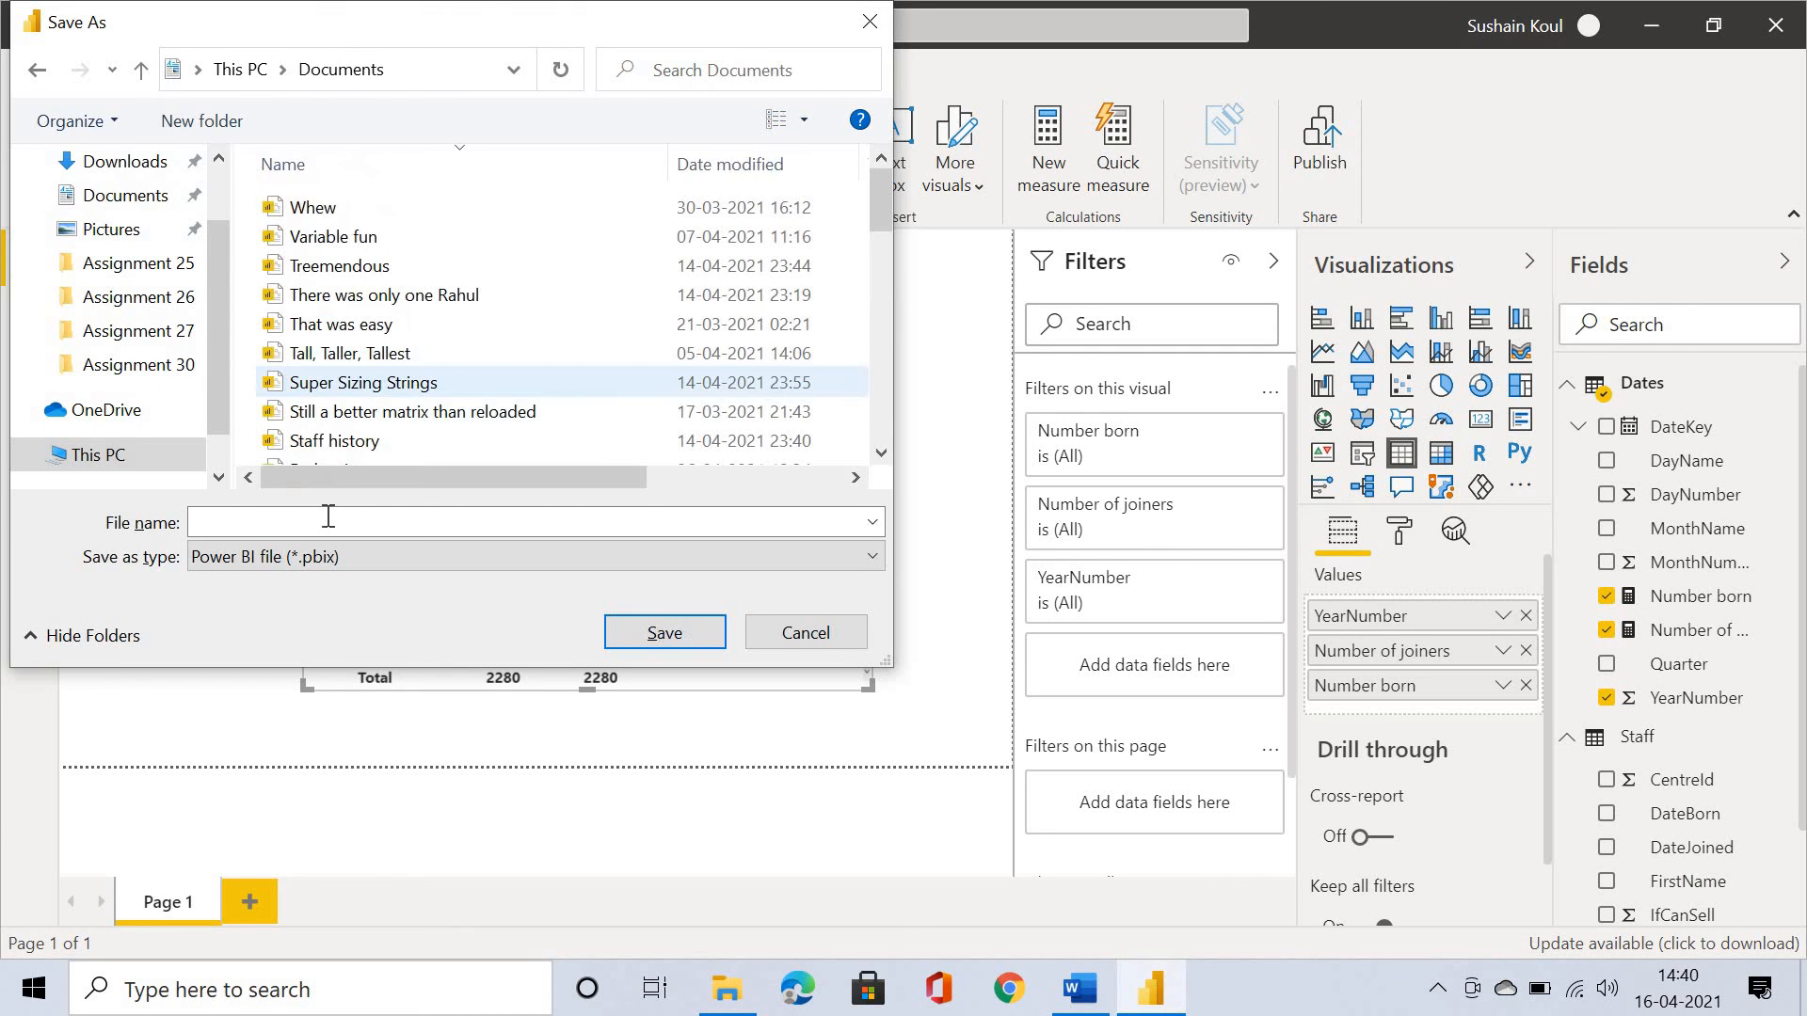
Save the report as Staff history.pbix, replacing the existing file of that name
left_click(328, 516)
type("St")
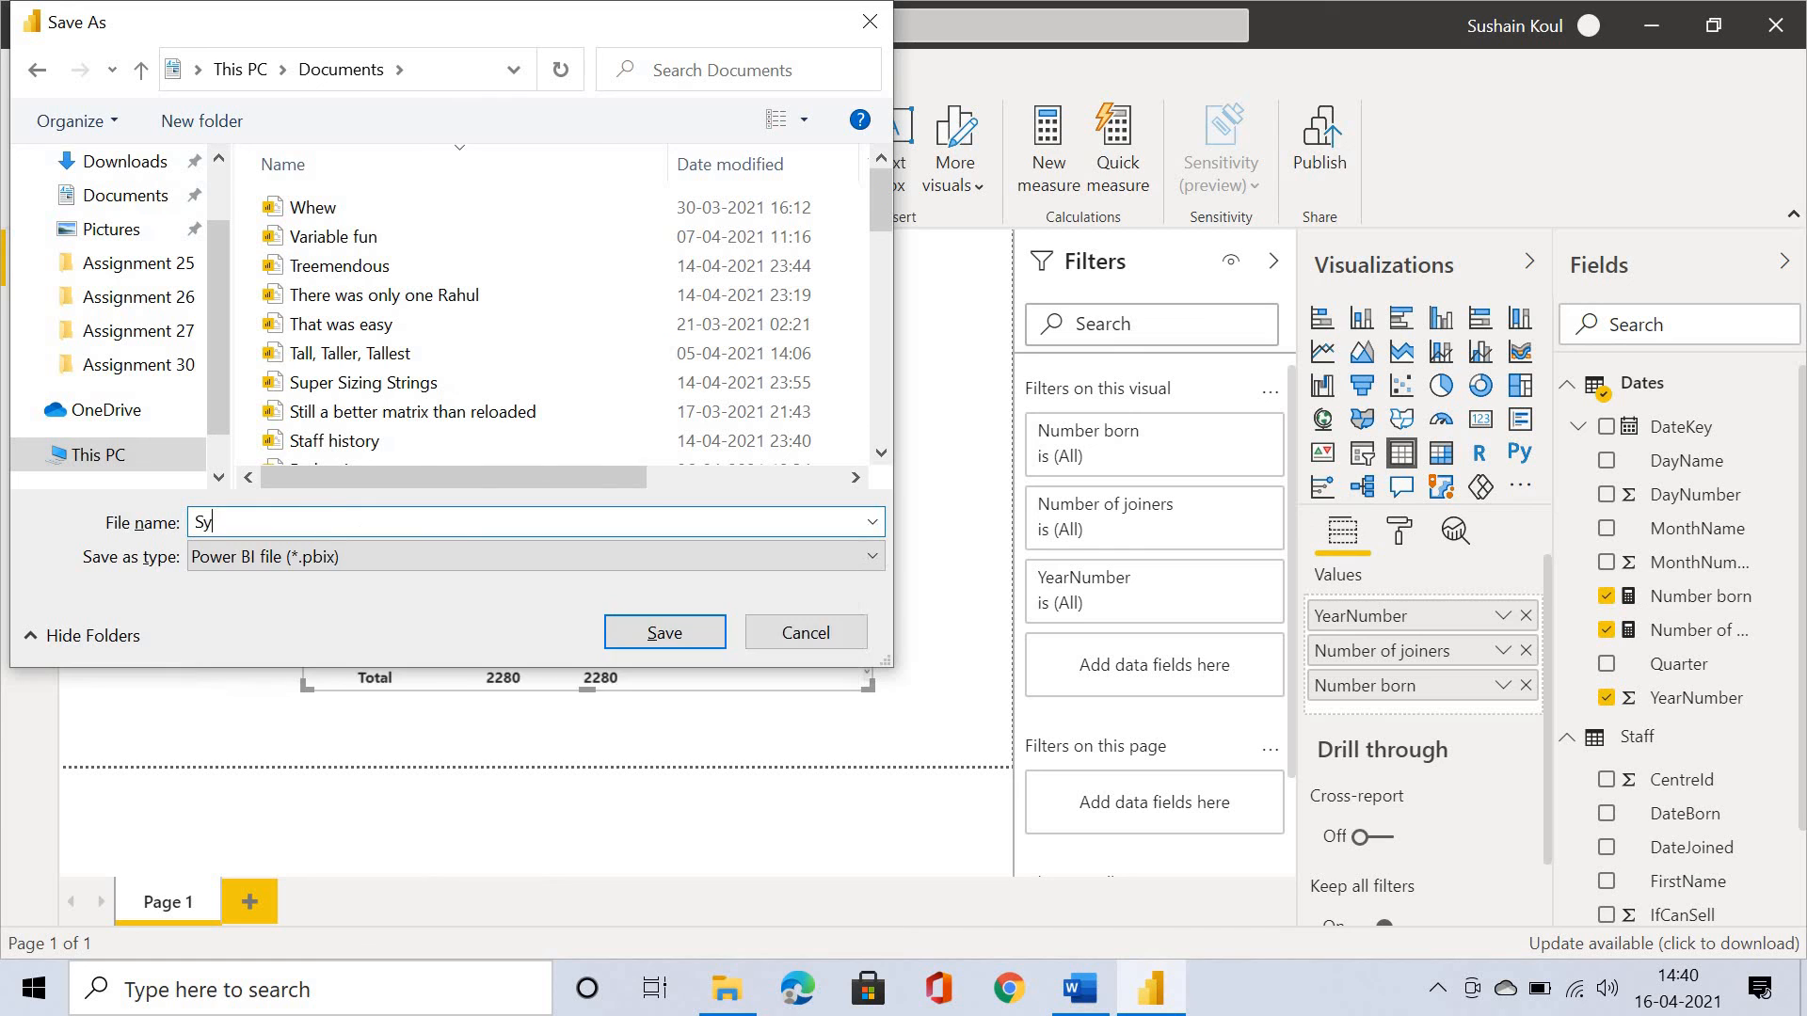
type("a")
key("Down")
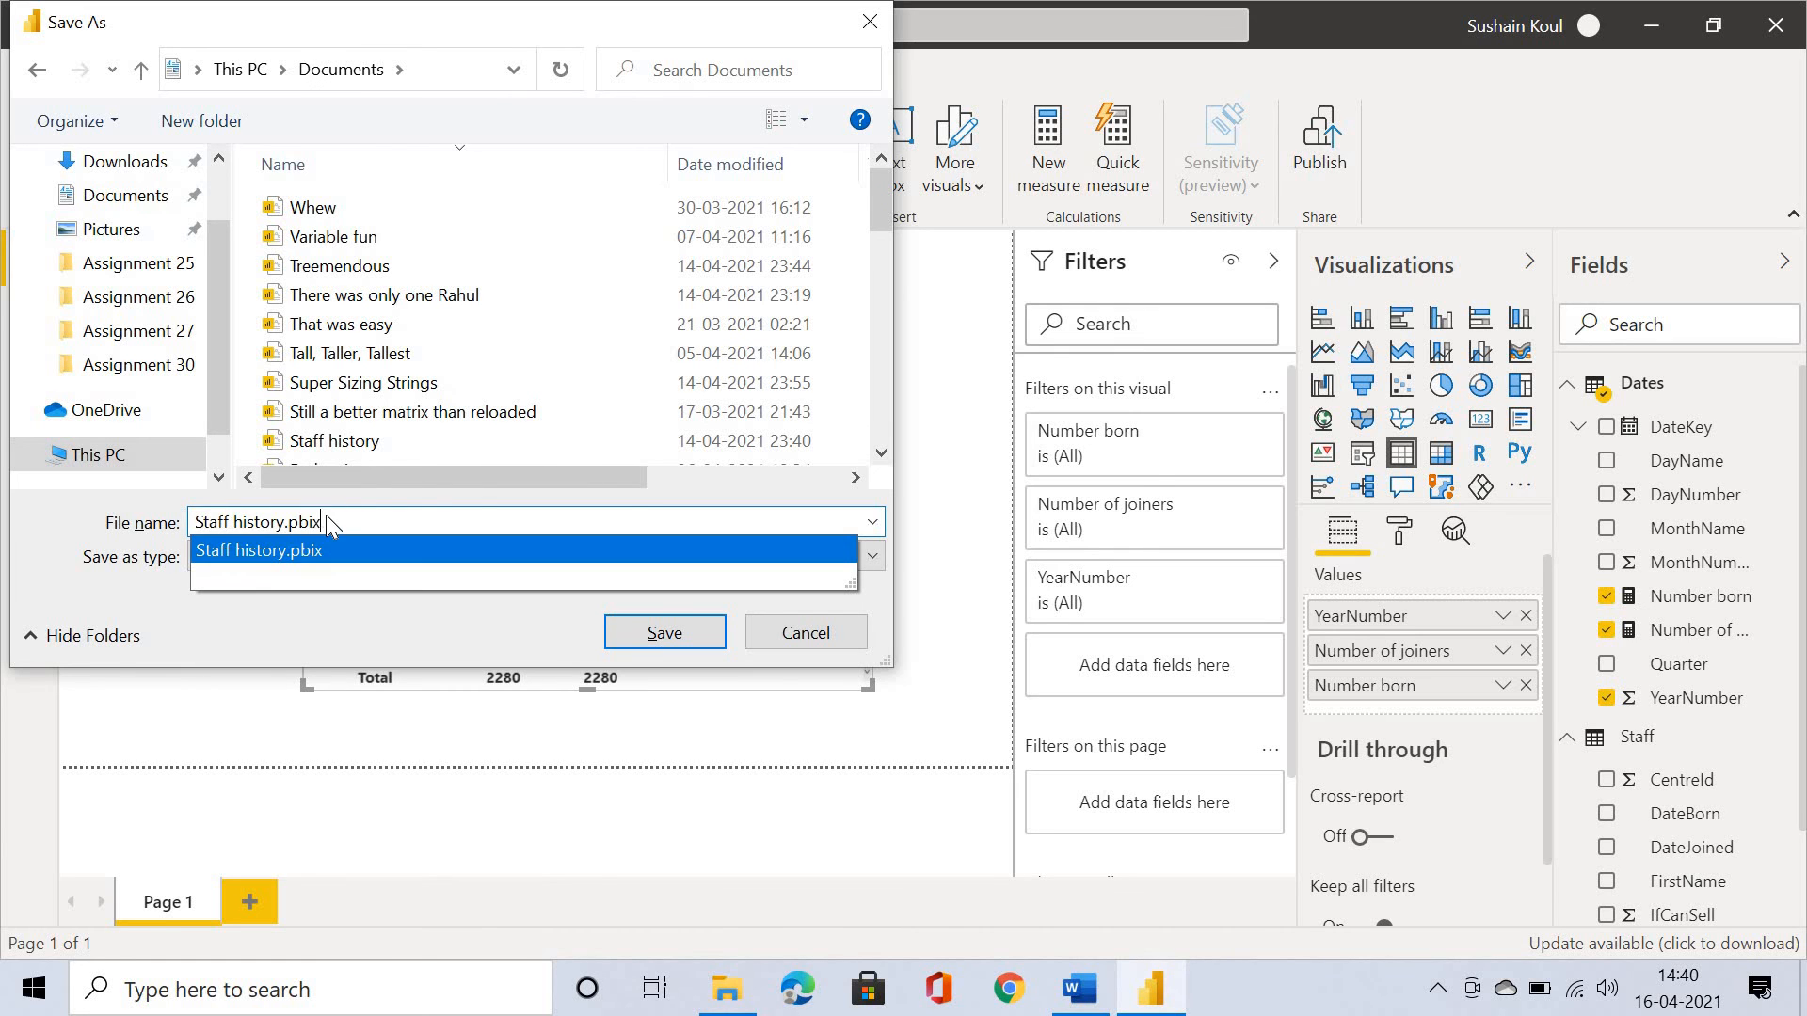
key("Return")
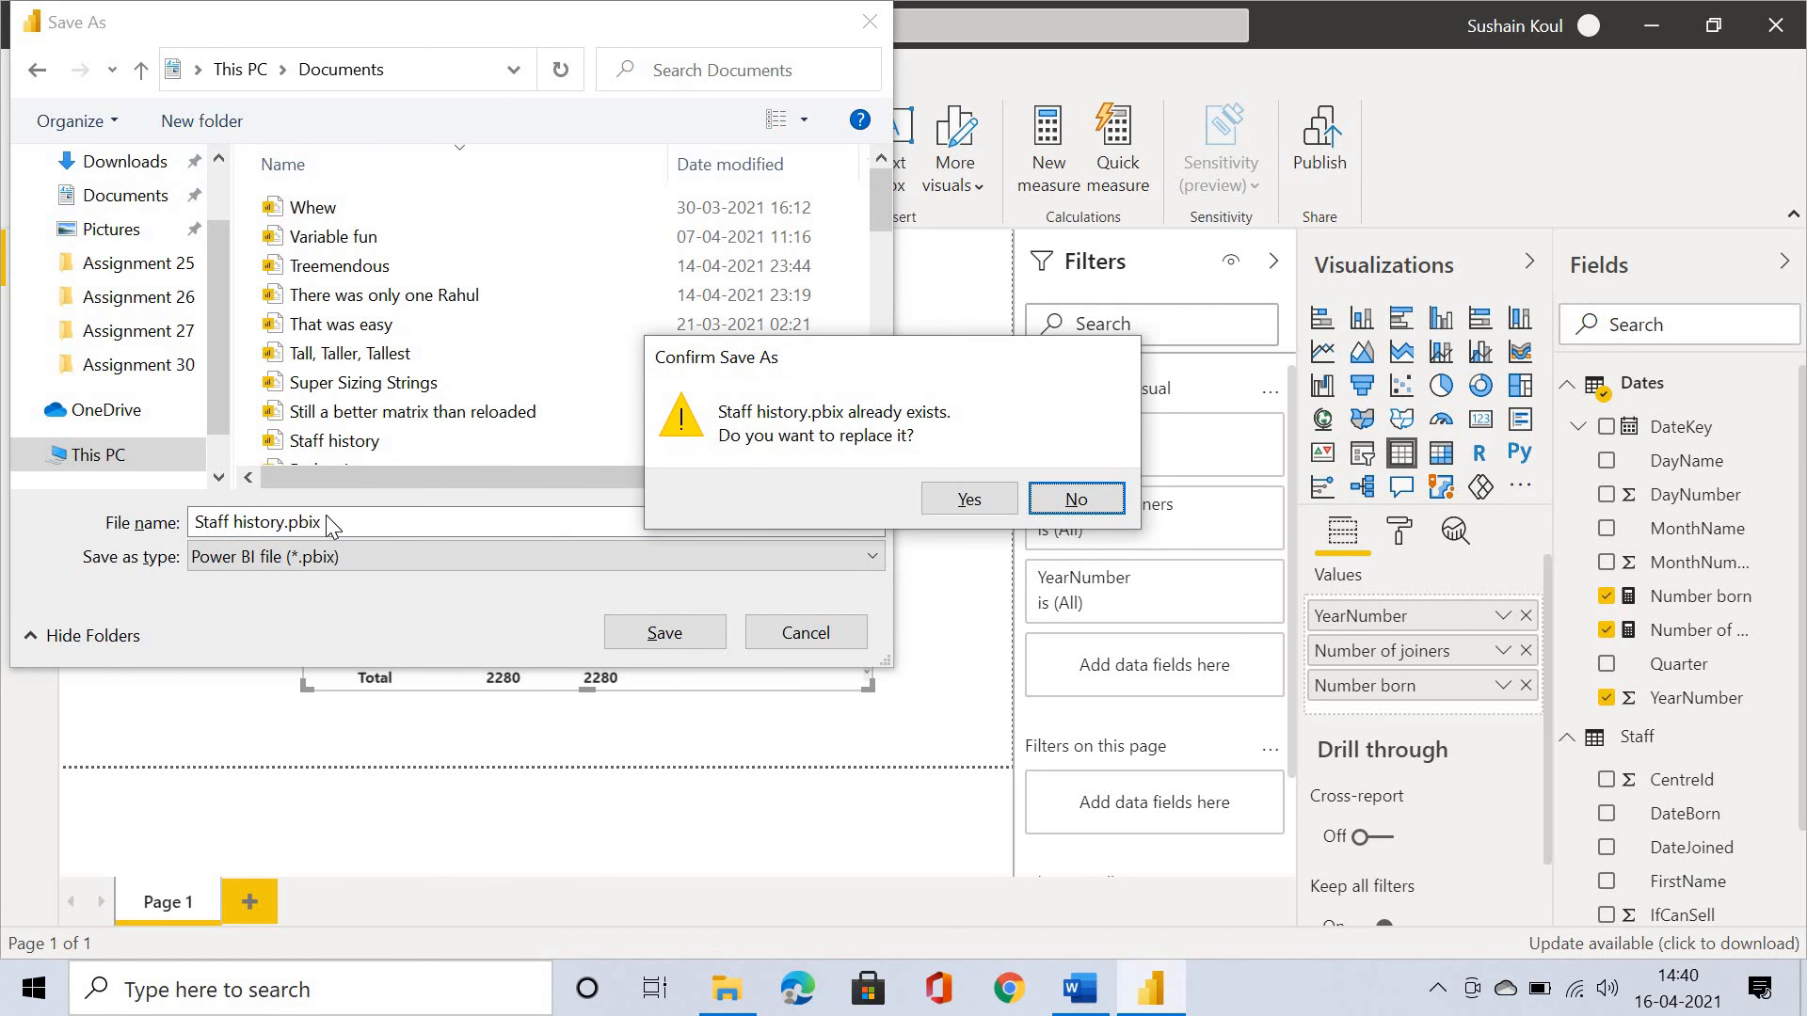
key("Left")
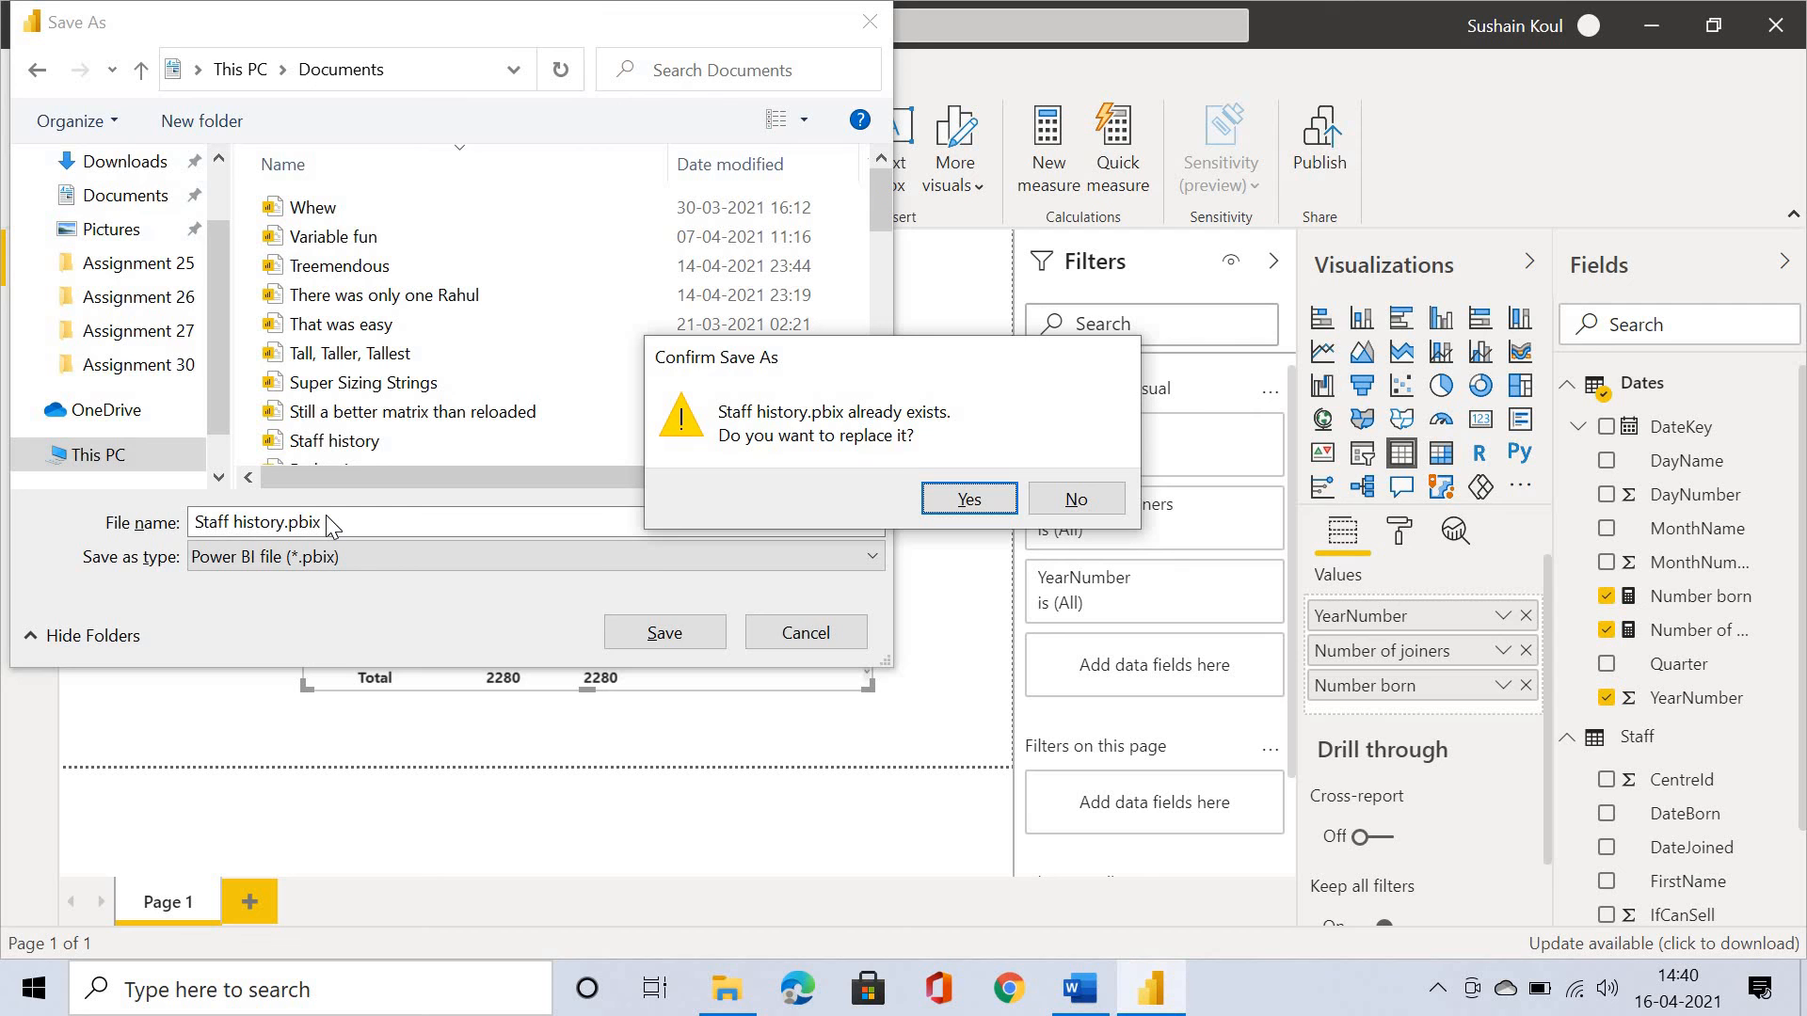
key("Return")
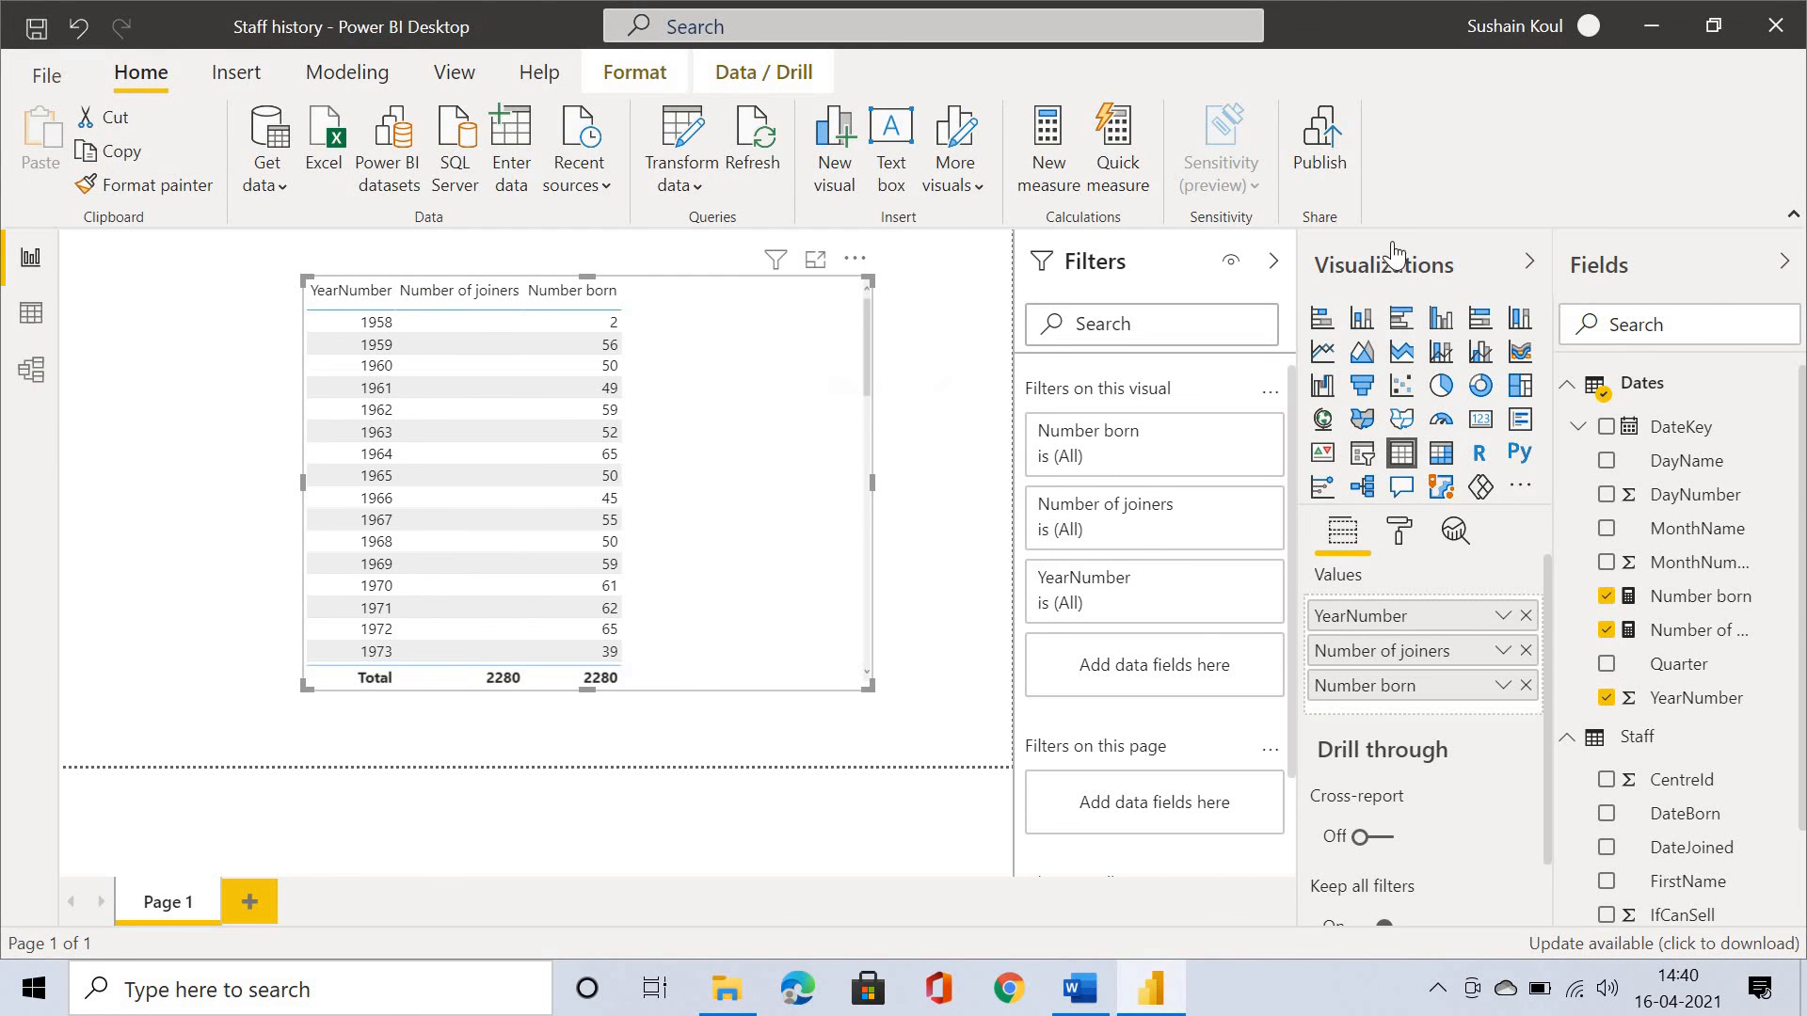
Publish the report to My workspace, replacing the existing Staff history dataset
left_click(1336, 155)
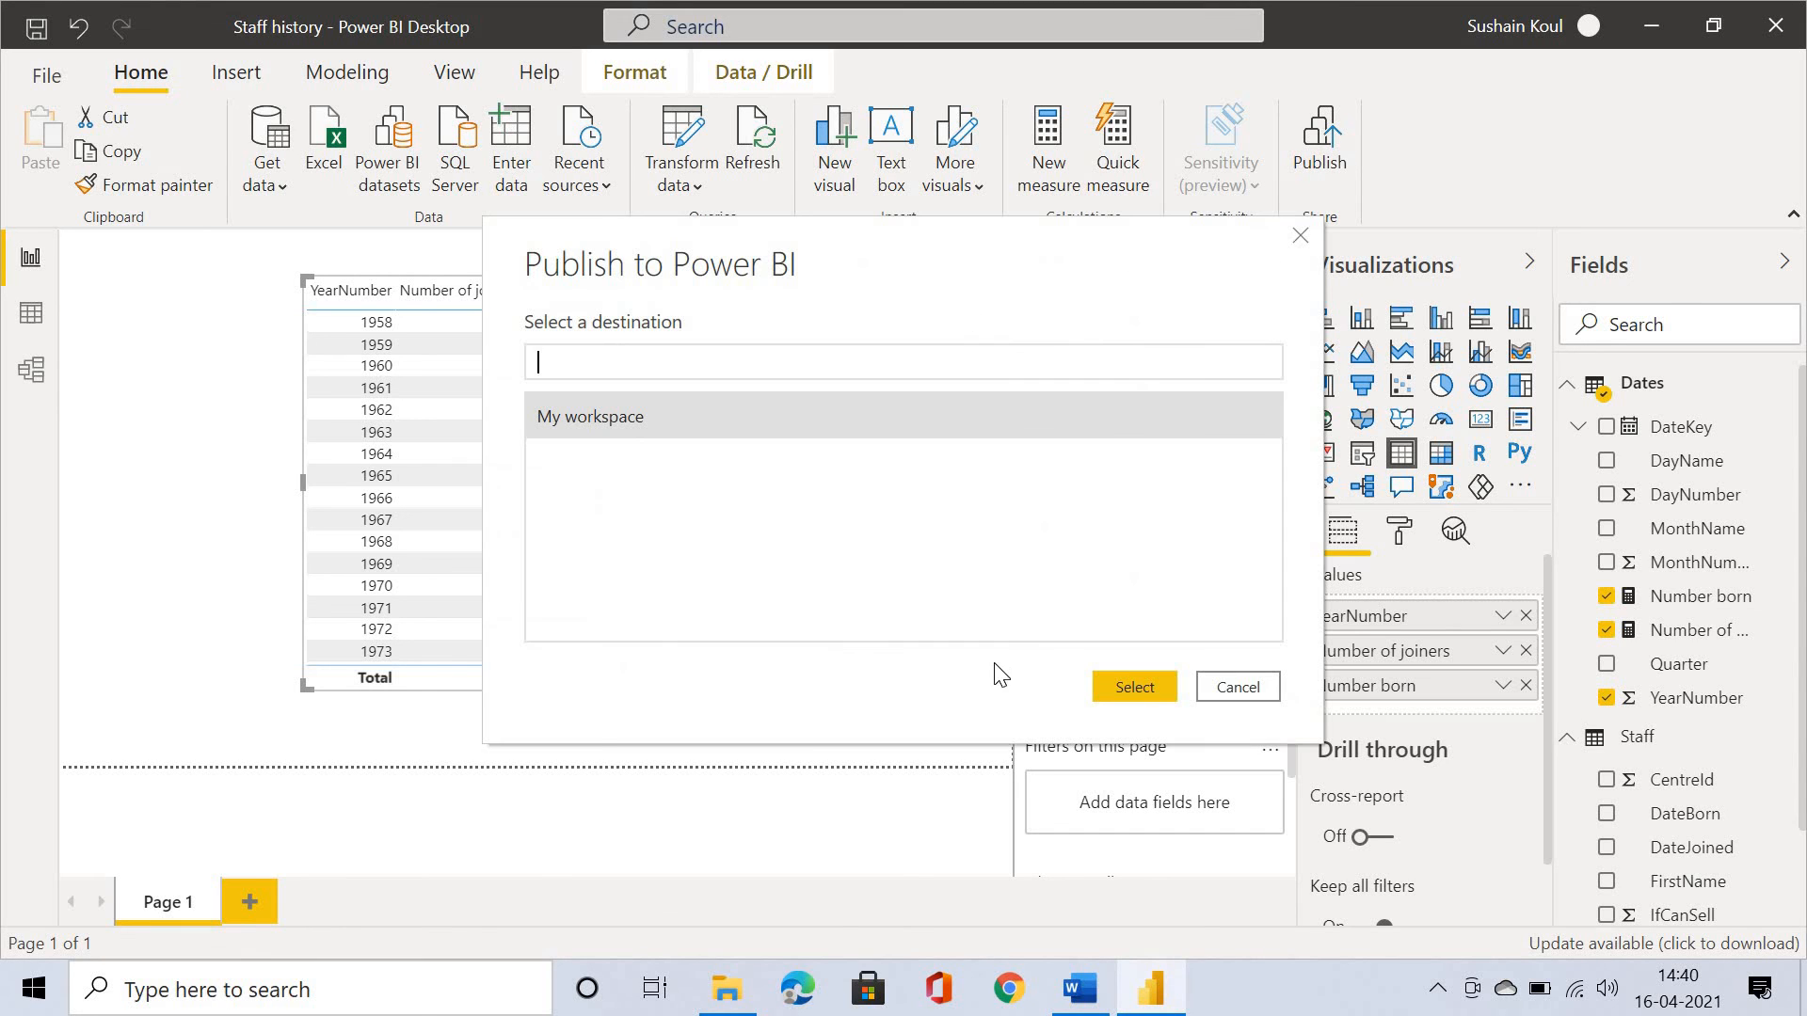
left_click(1135, 687)
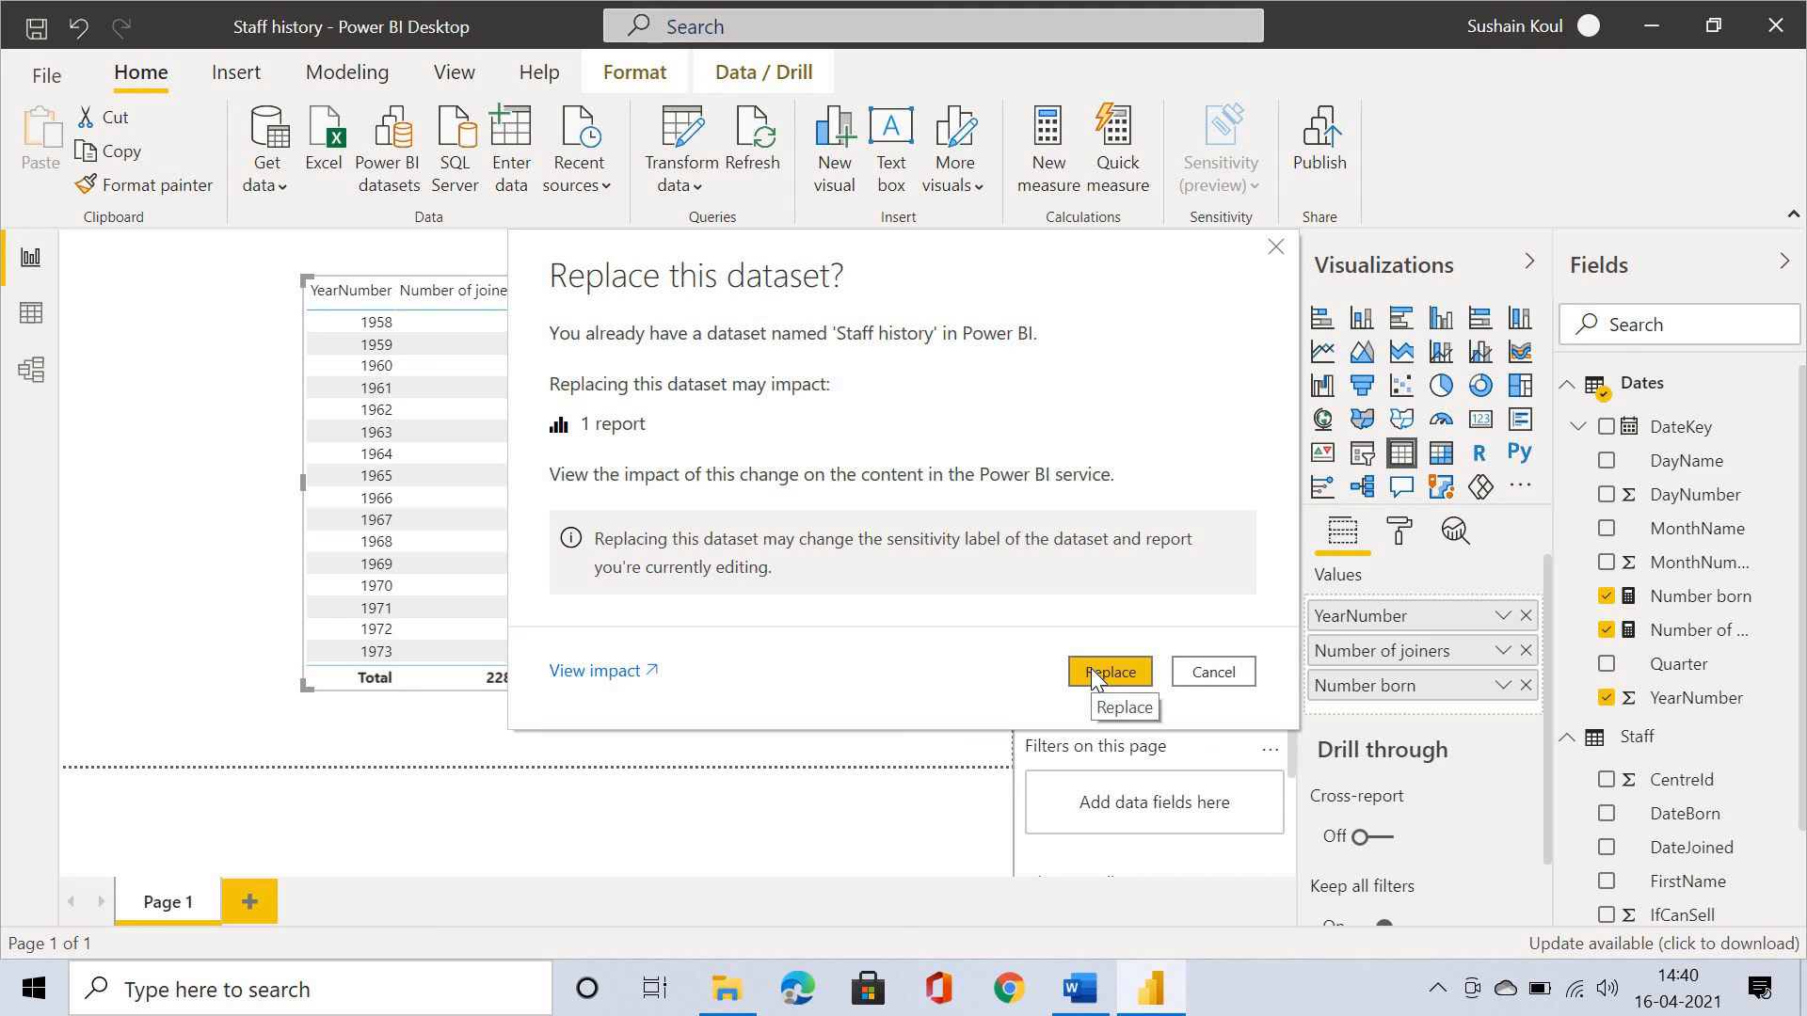
left_click(1092, 674)
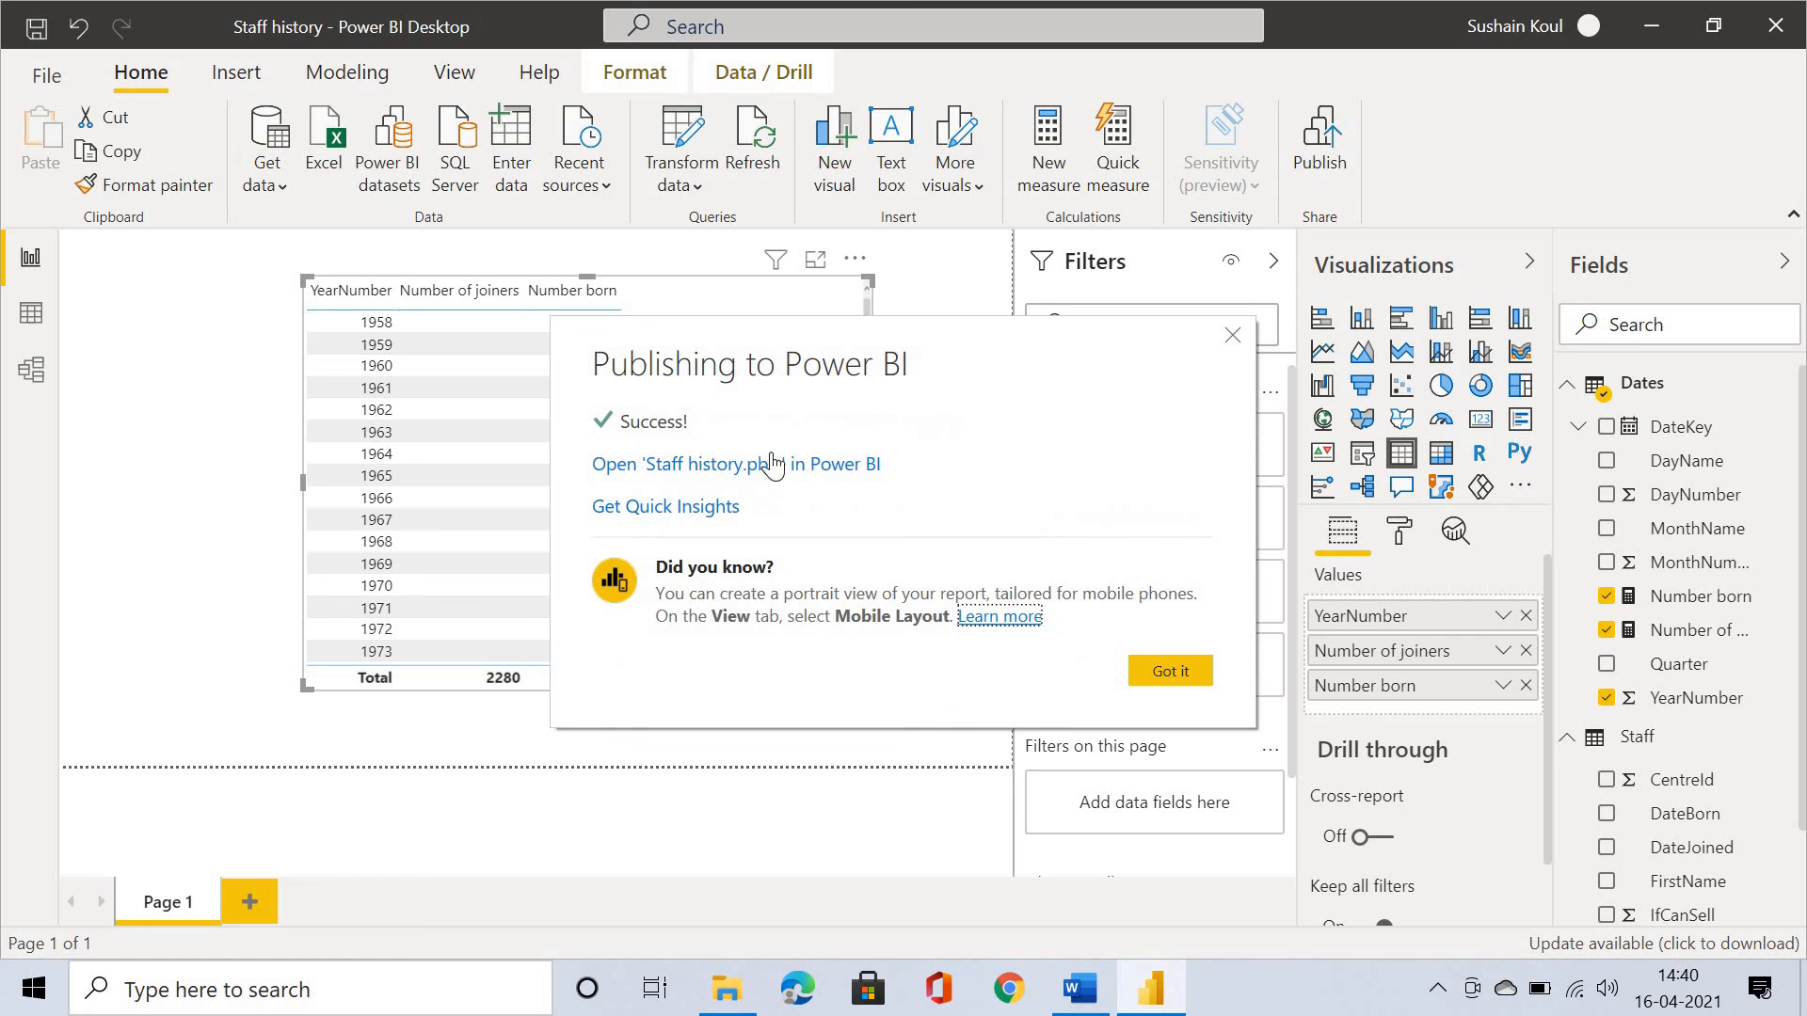
Open the published Staff history report in a maximized browser window and start sharing it
left_click(726, 465)
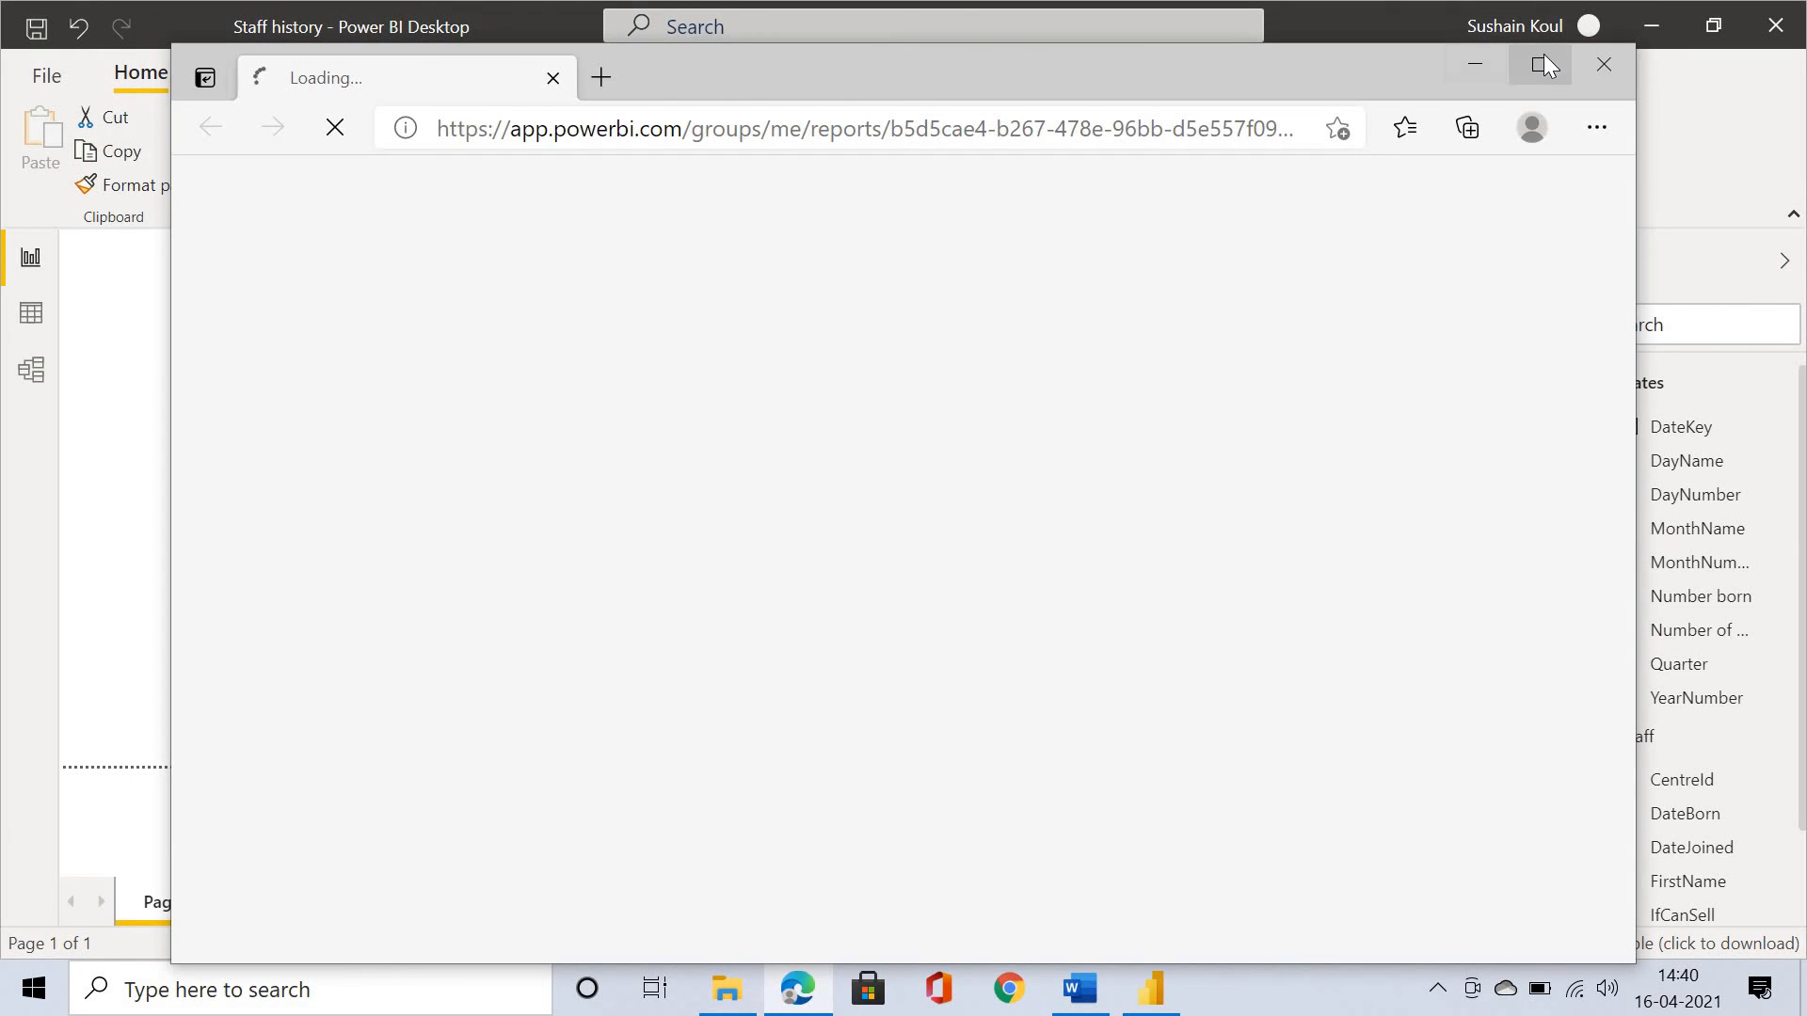
left_click(1541, 62)
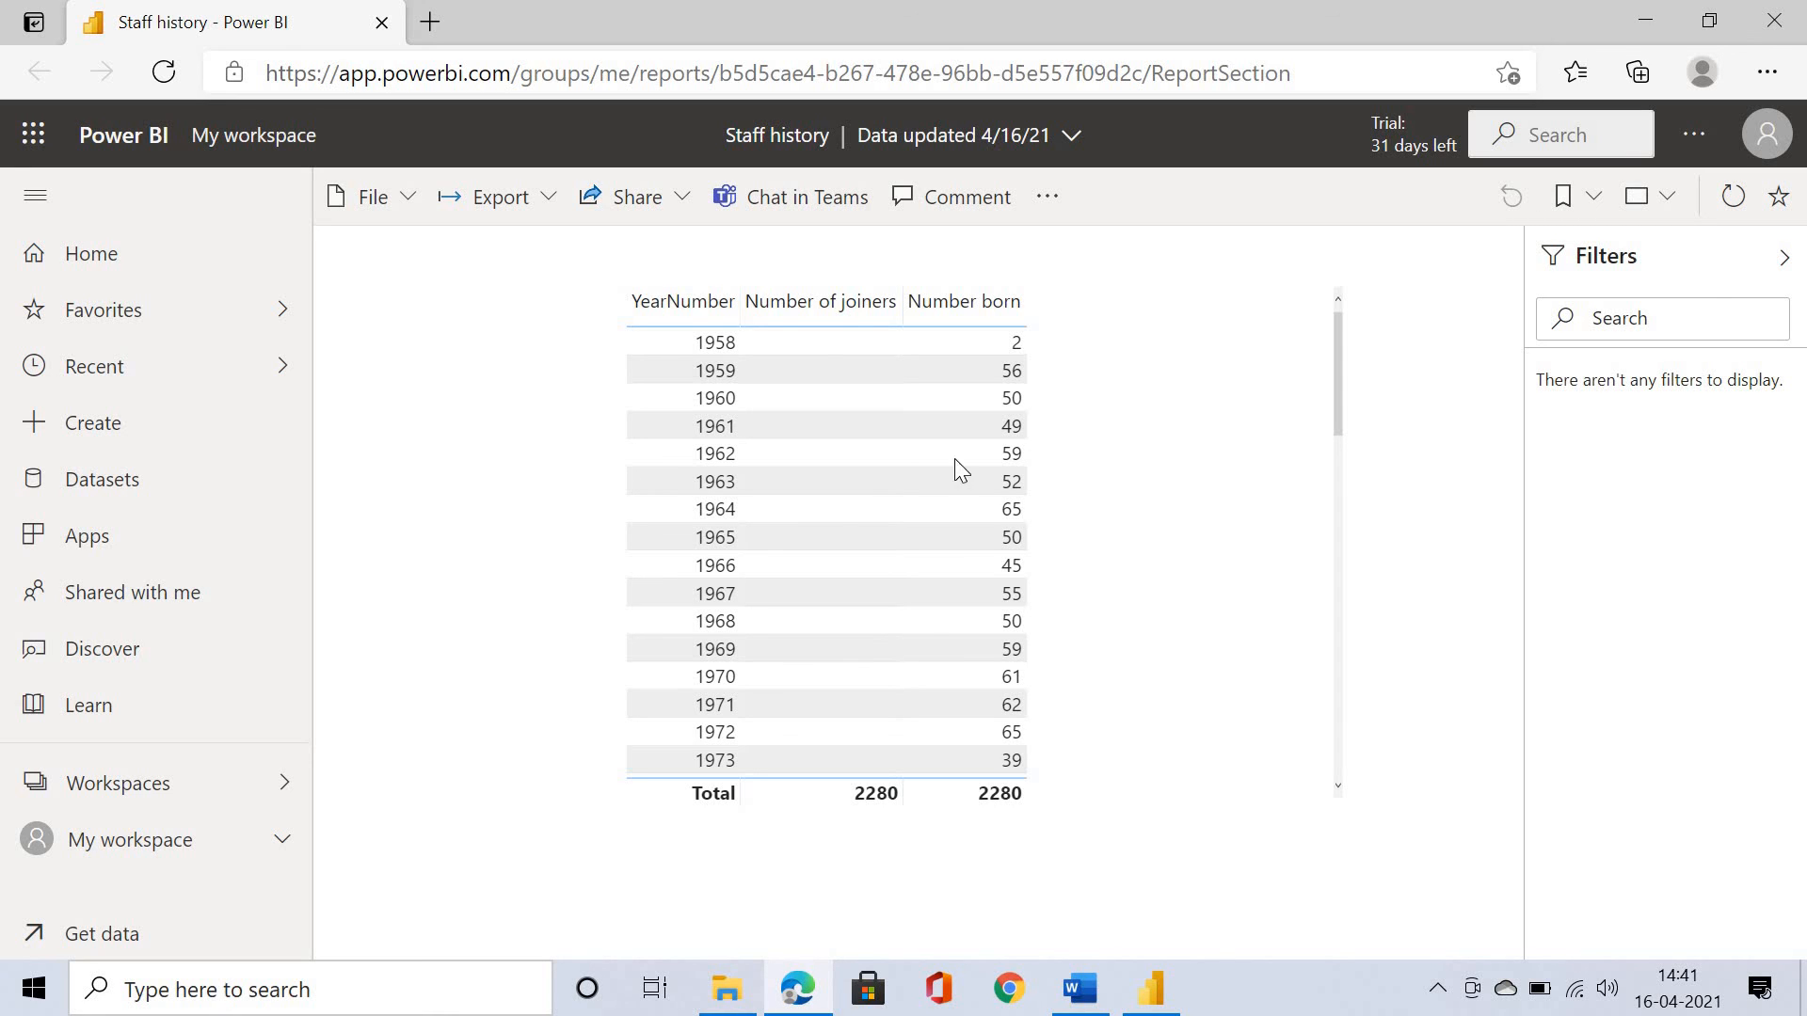
left_click(623, 200)
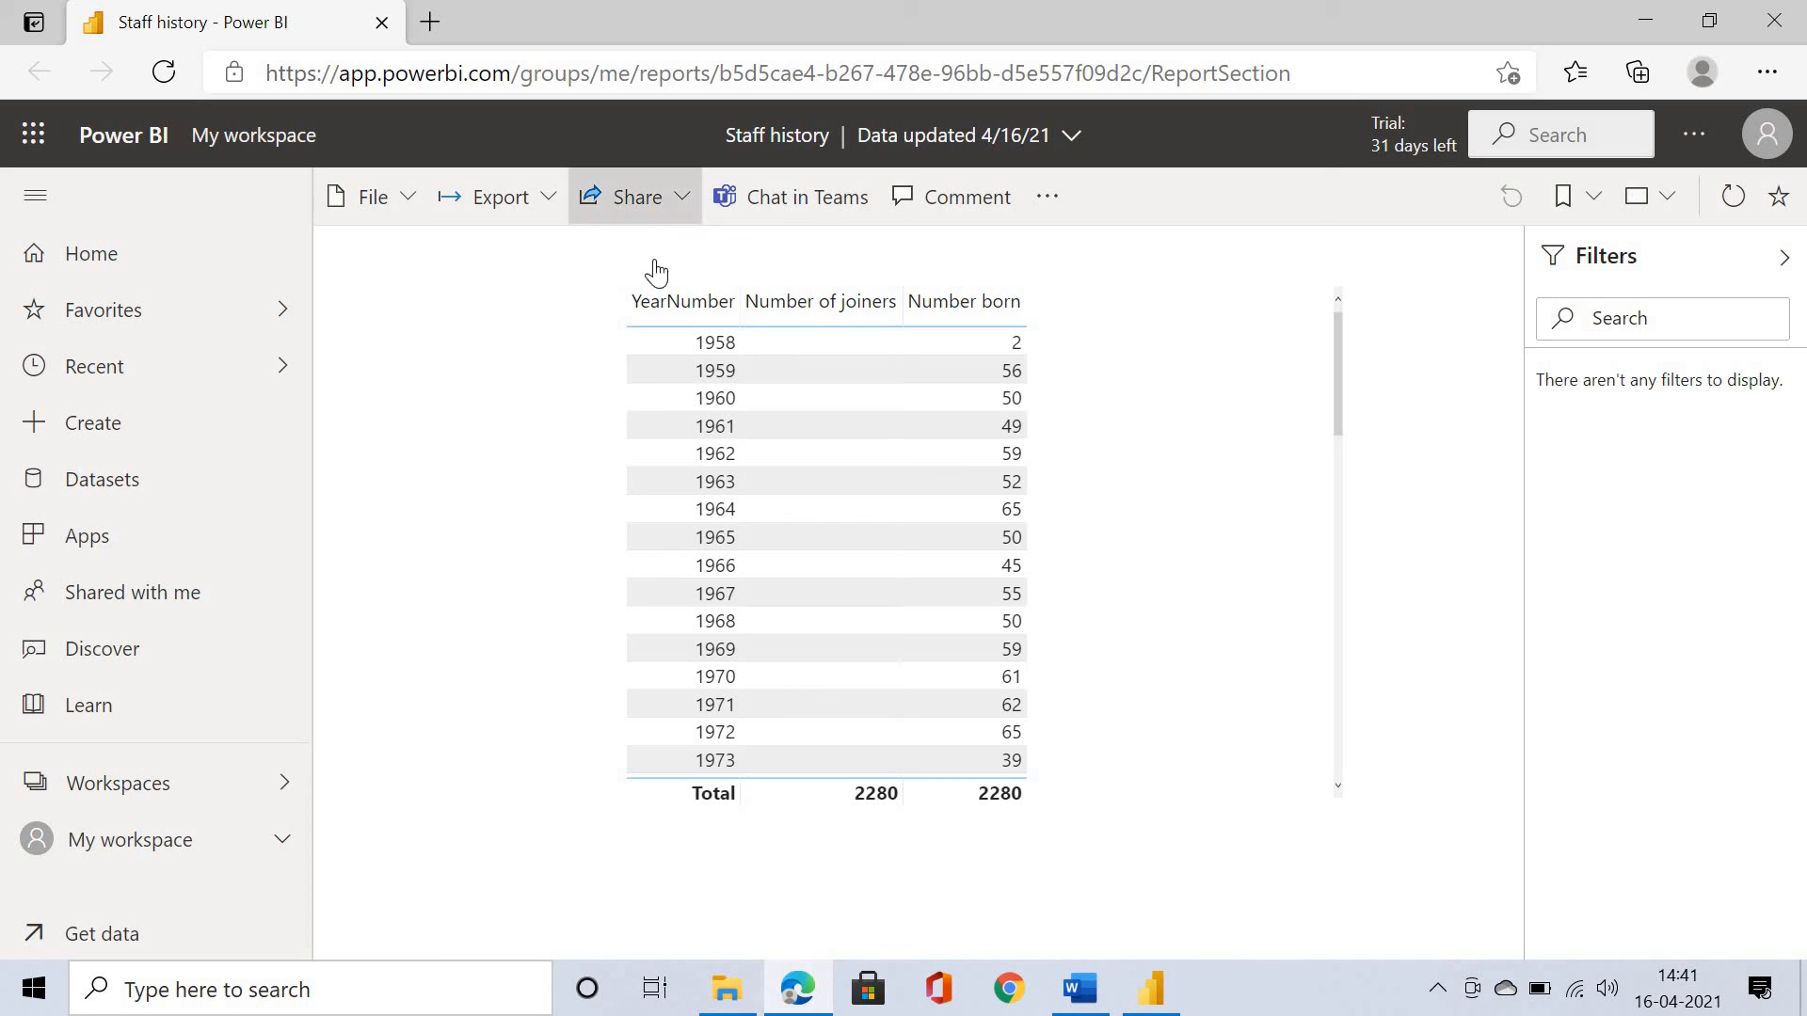
left_click(676, 262)
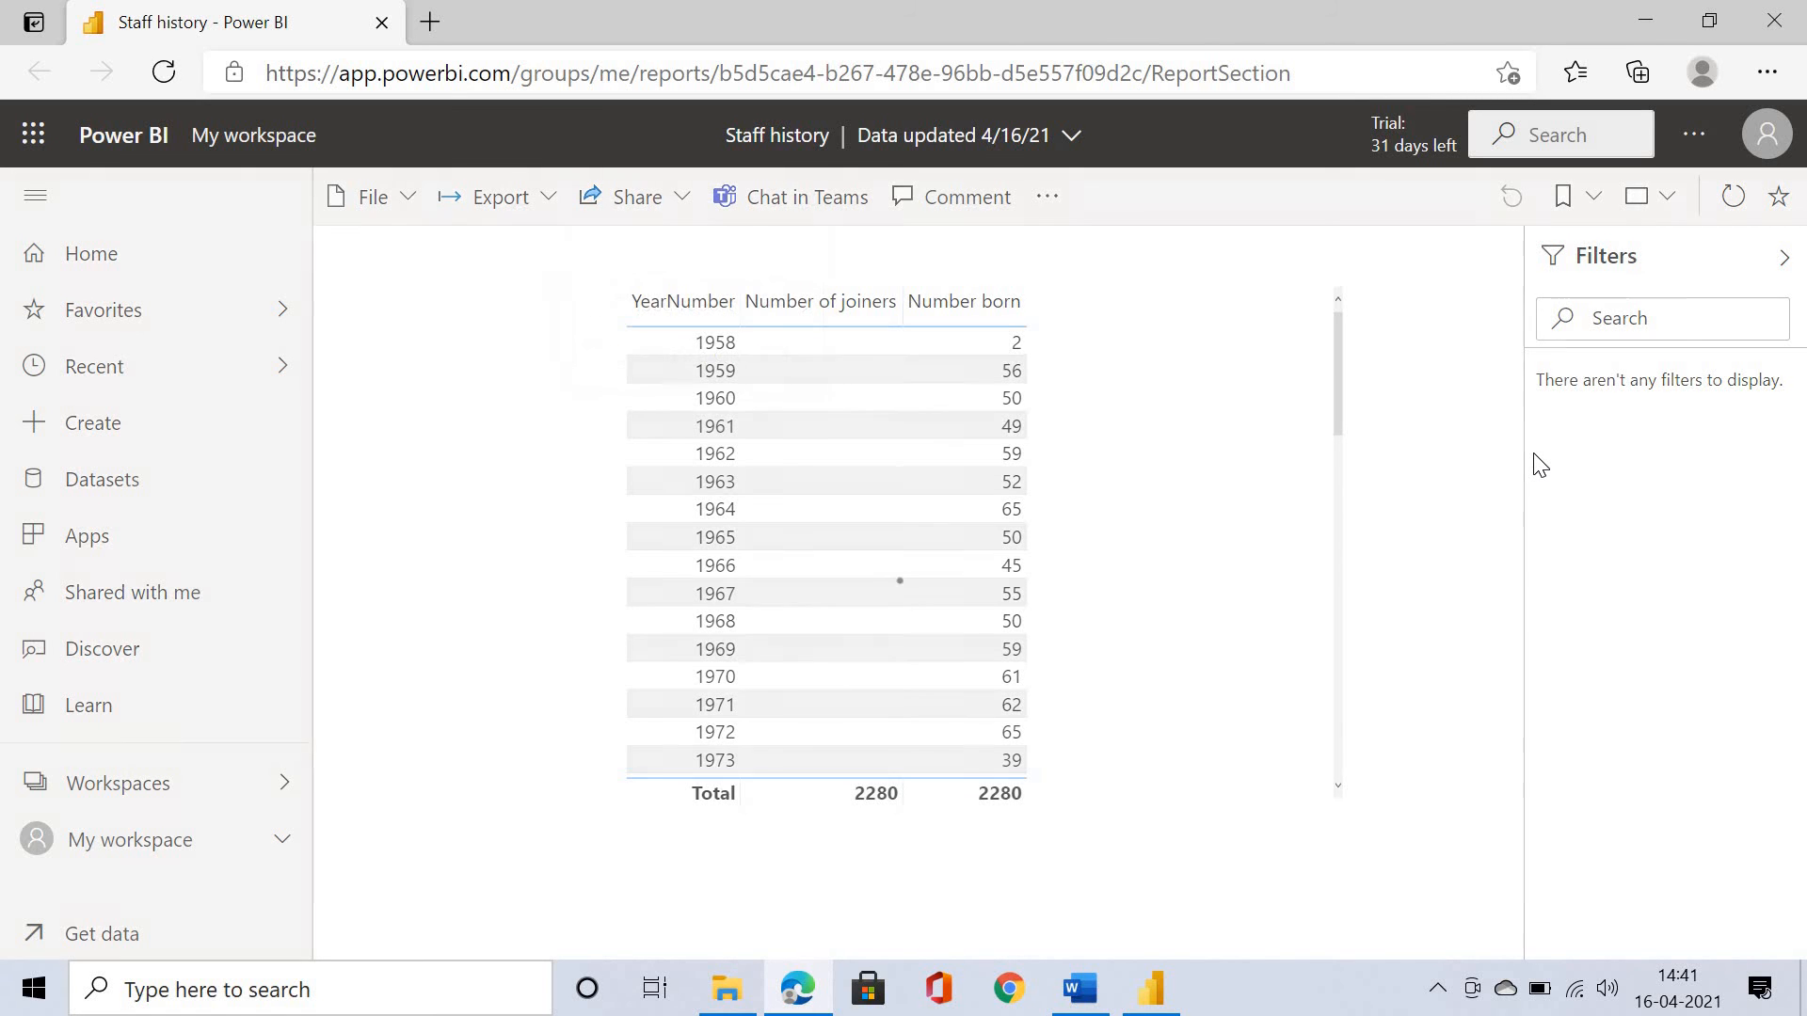